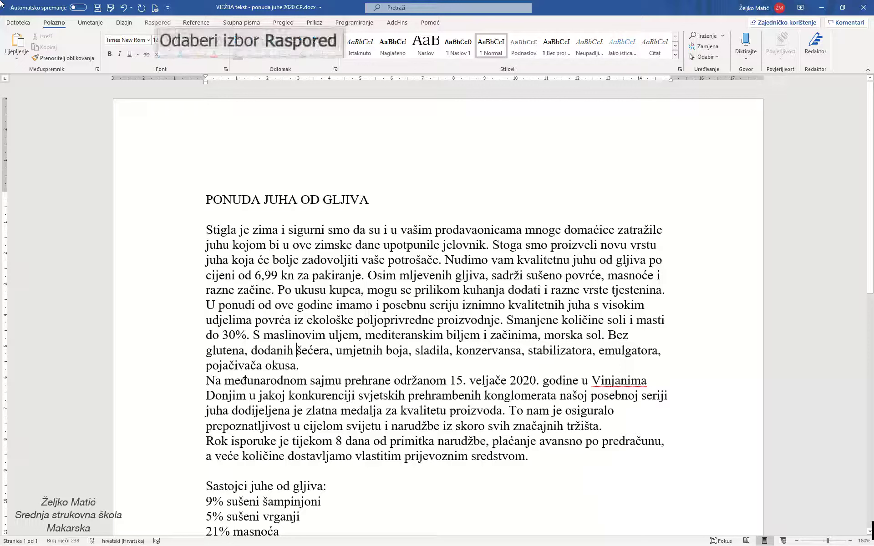
Set custom page margins of 2 cm top, bottom and right, and 2,5 cm left.
left_click(158, 23)
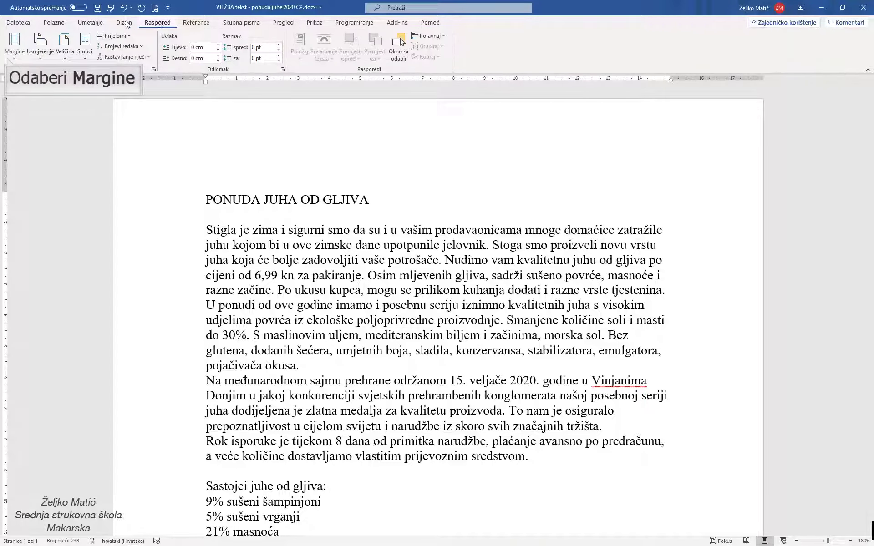
left_click(9, 59)
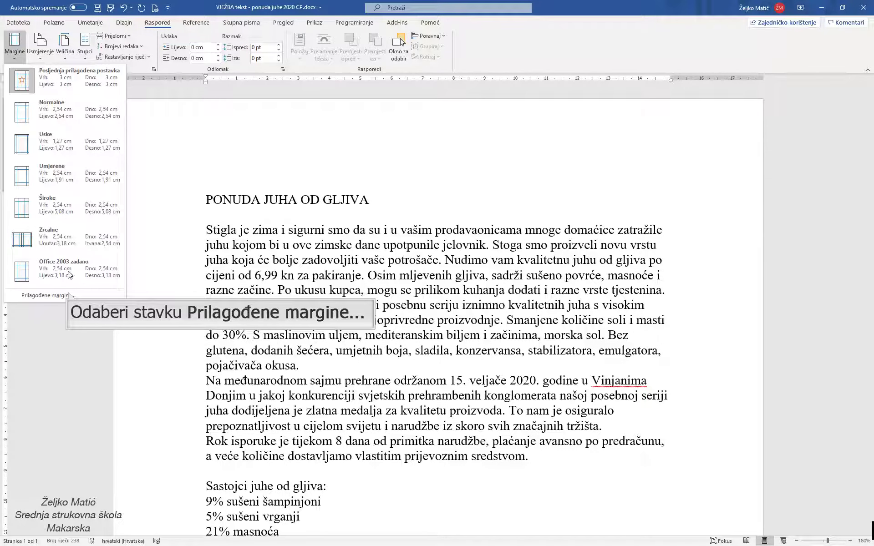
left_click(70, 295)
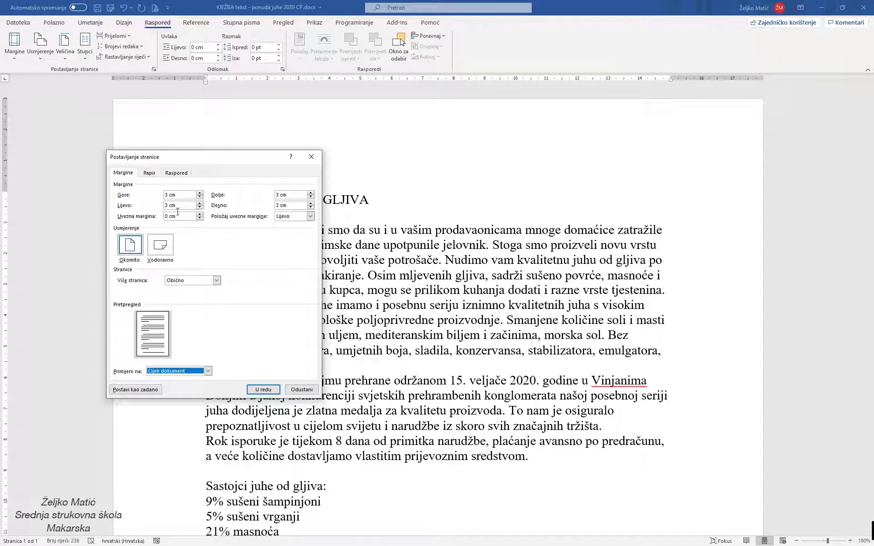
left_click_drag(178, 195, 165, 196)
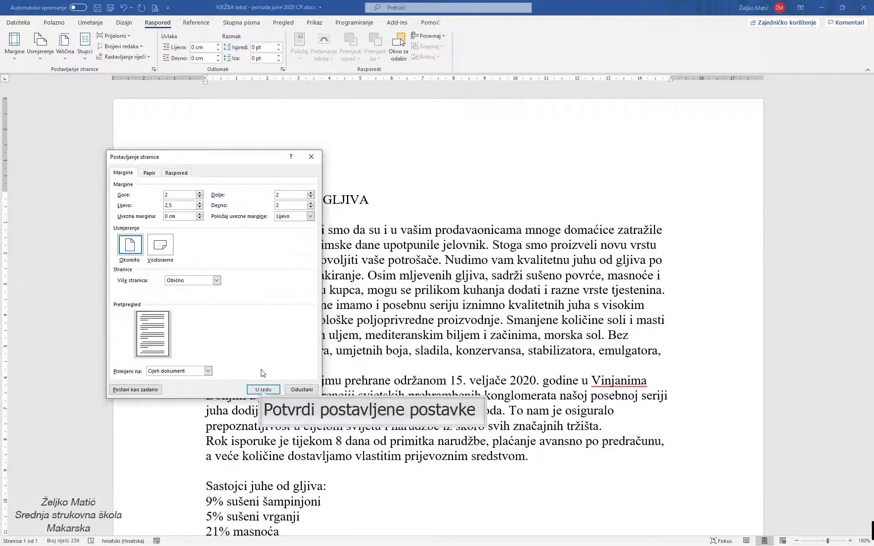
left_click(262, 390)
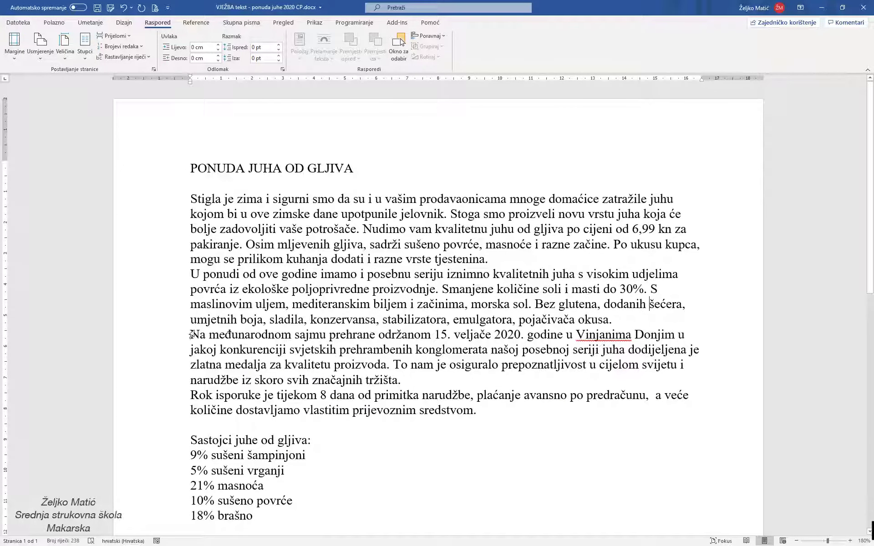
Centre the title PONUDA JUHA OD GLJIVA and make it bold.
left_click(173, 171)
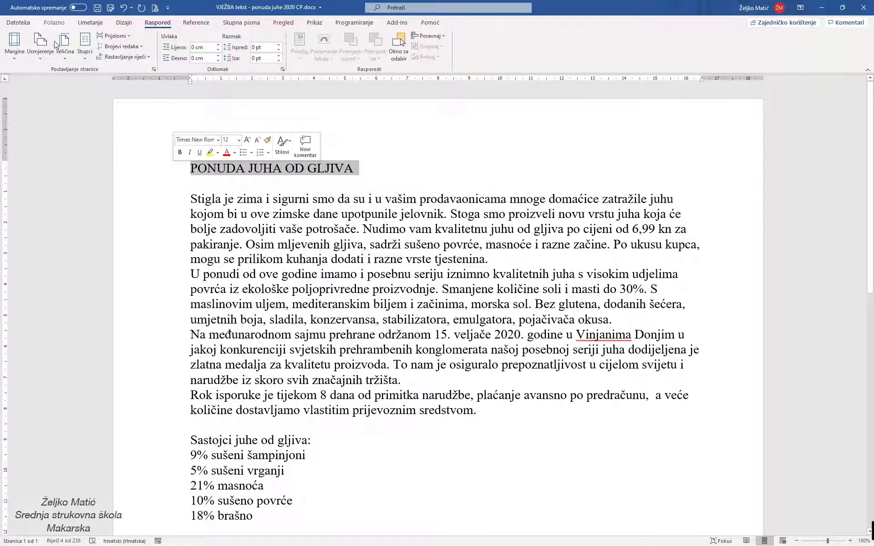
left_click(55, 24)
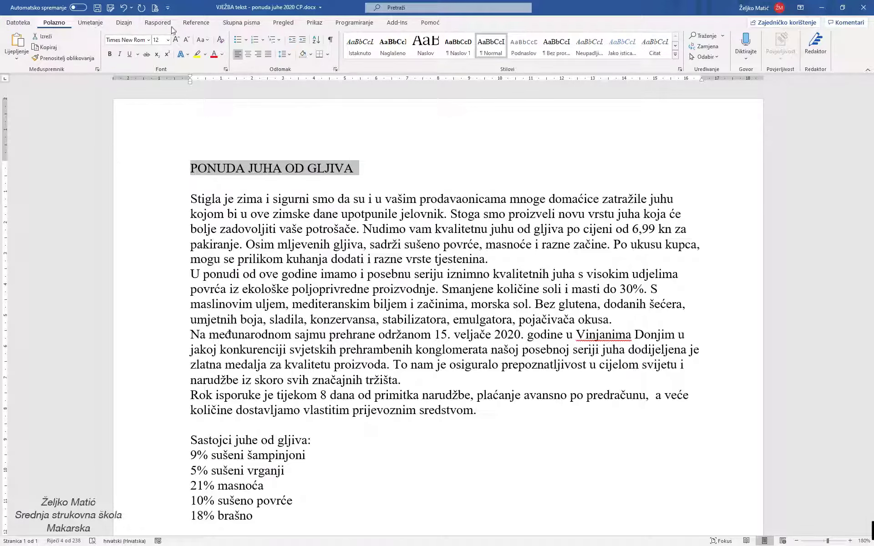
left_click(248, 55)
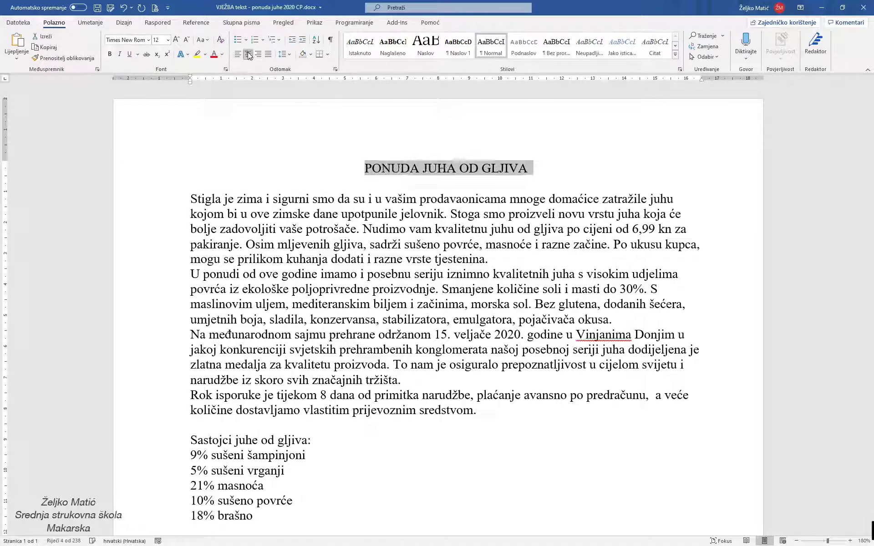
left_click(109, 54)
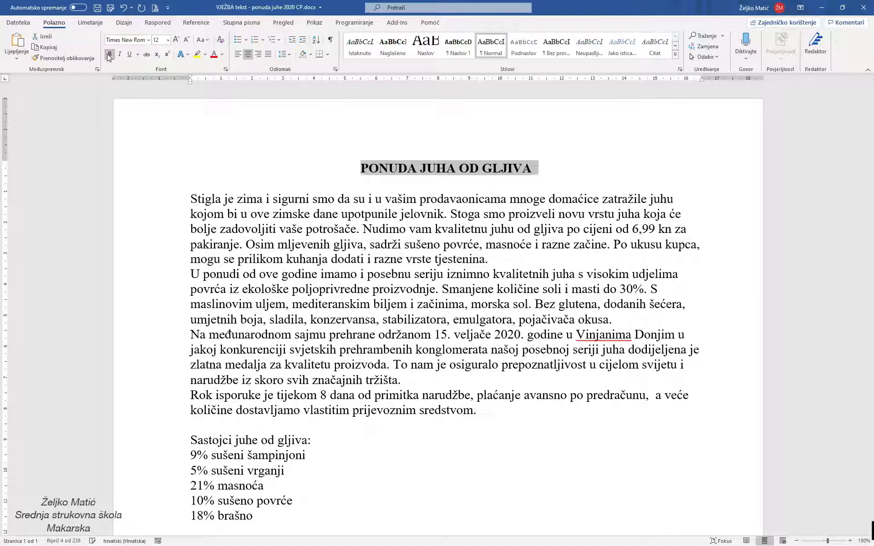
Set the title to Verdana 13 pt with light grey (Darker 5%) paragraph shading.
left_click(148, 40)
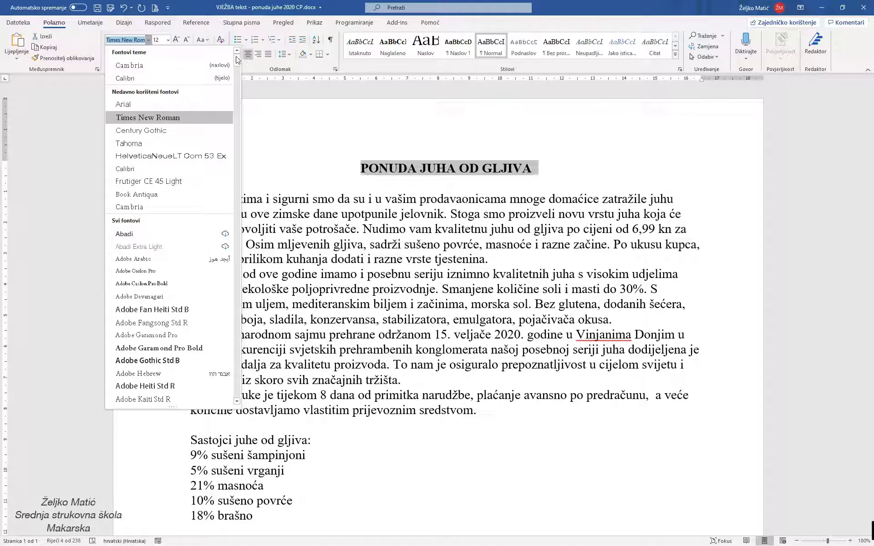
left_click_drag(237, 59, 236, 387)
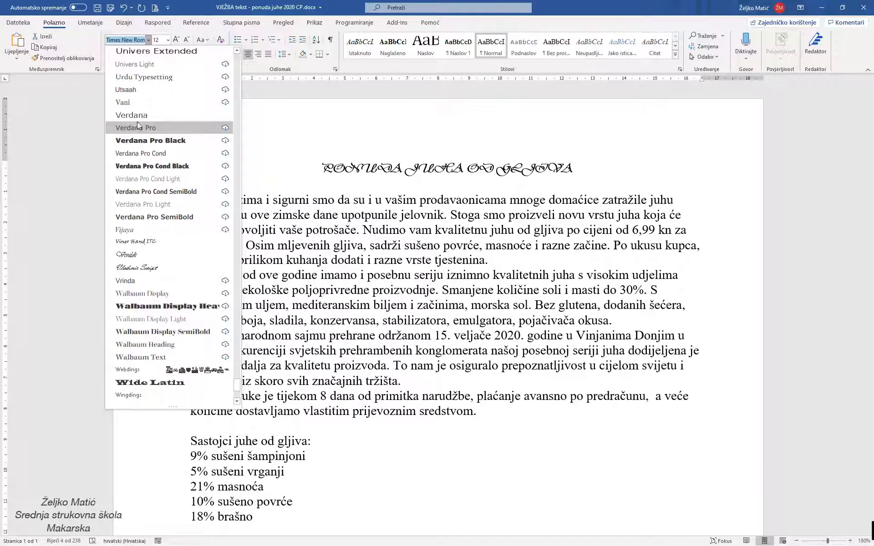
left_click(137, 117)
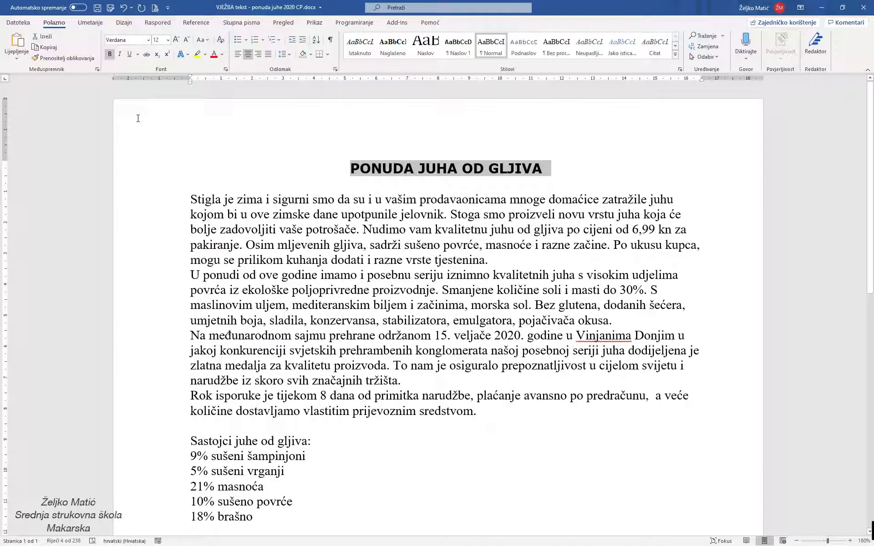
type("13")
key("Return")
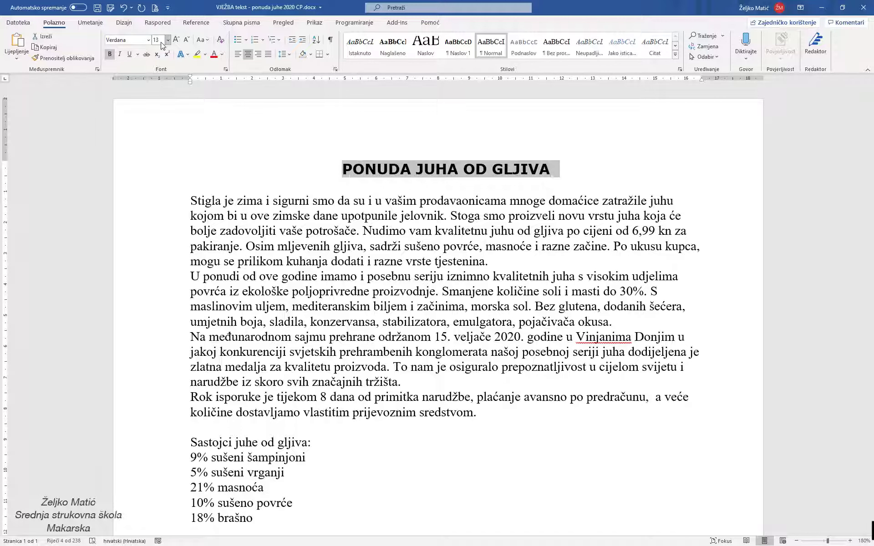
left_click(312, 54)
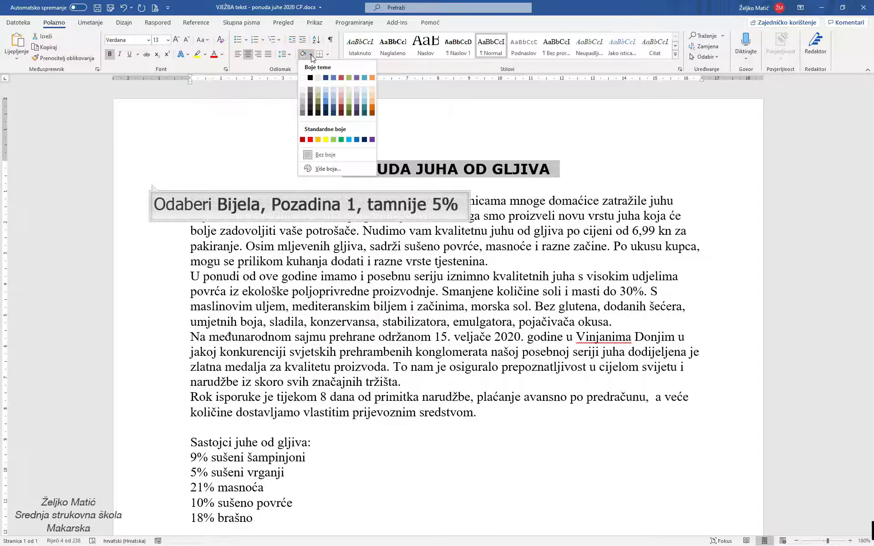
left_click(303, 89)
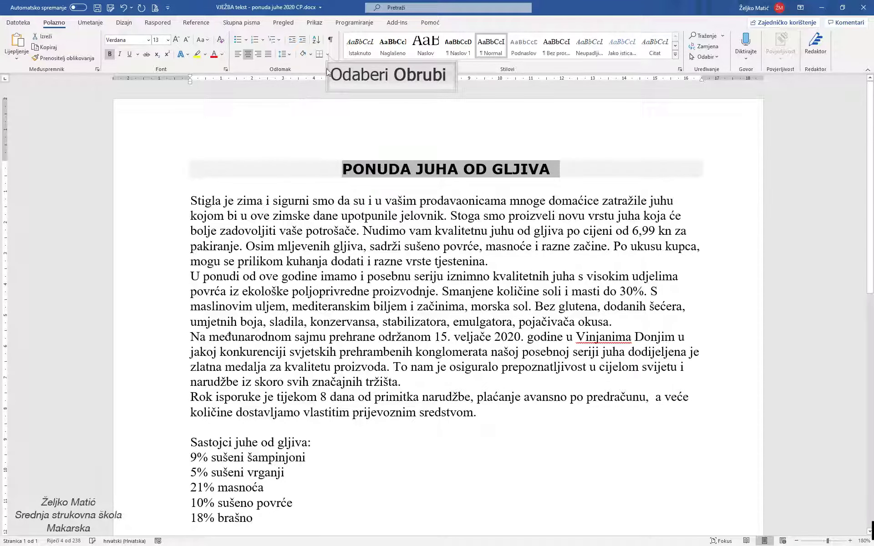
In Borders and Shading, choose a grey double-line border 2¼ pt wide.
left_click(327, 54)
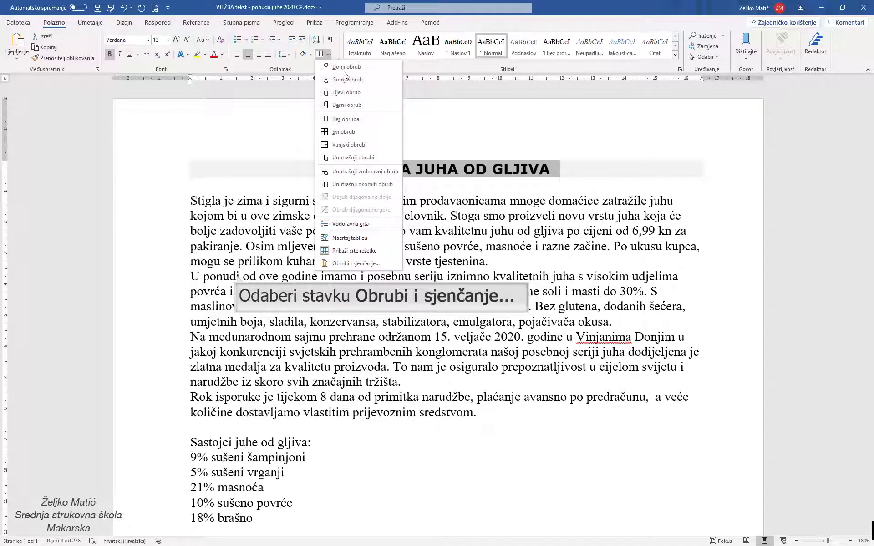
left_click(362, 264)
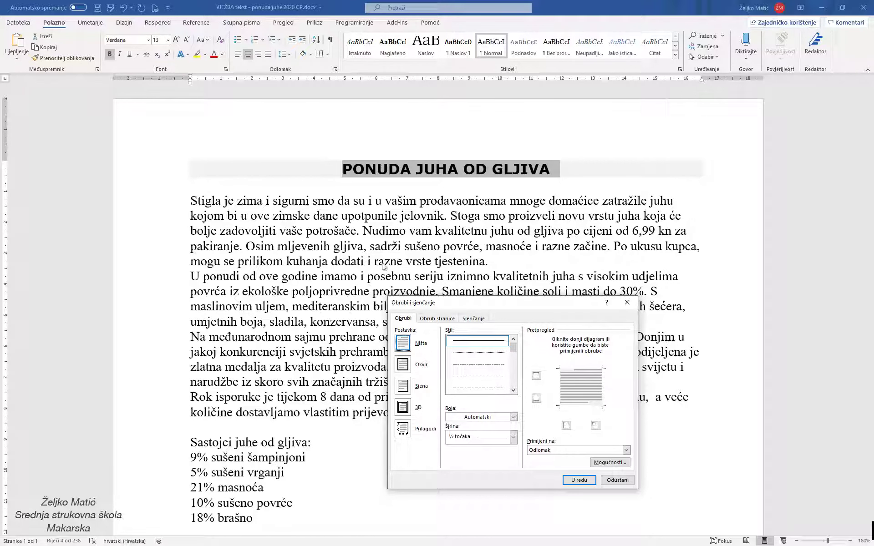
left_click_drag(515, 350, 514, 358)
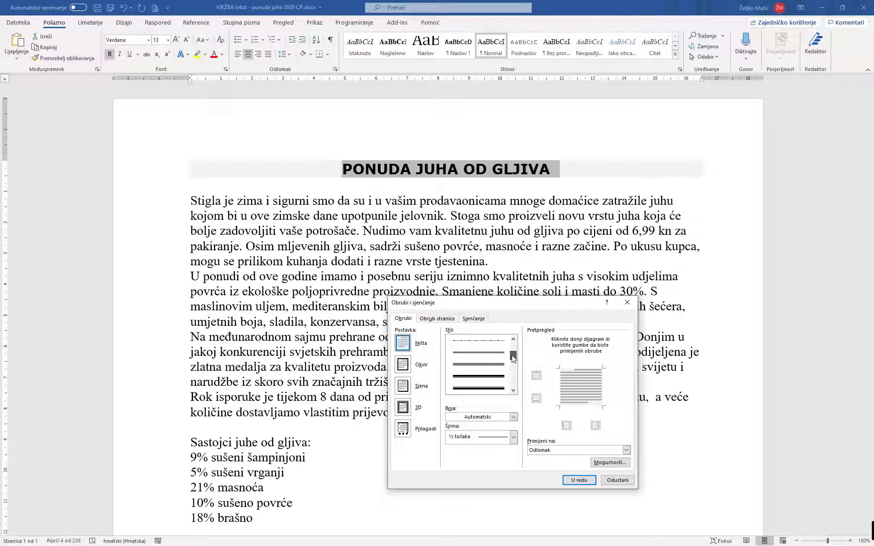
left_click_drag(514, 358, 513, 358)
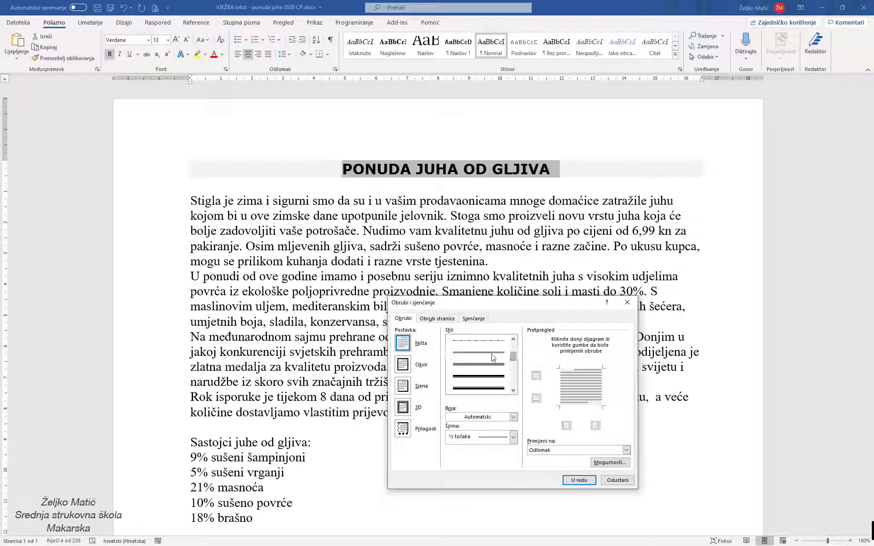
left_click(487, 361)
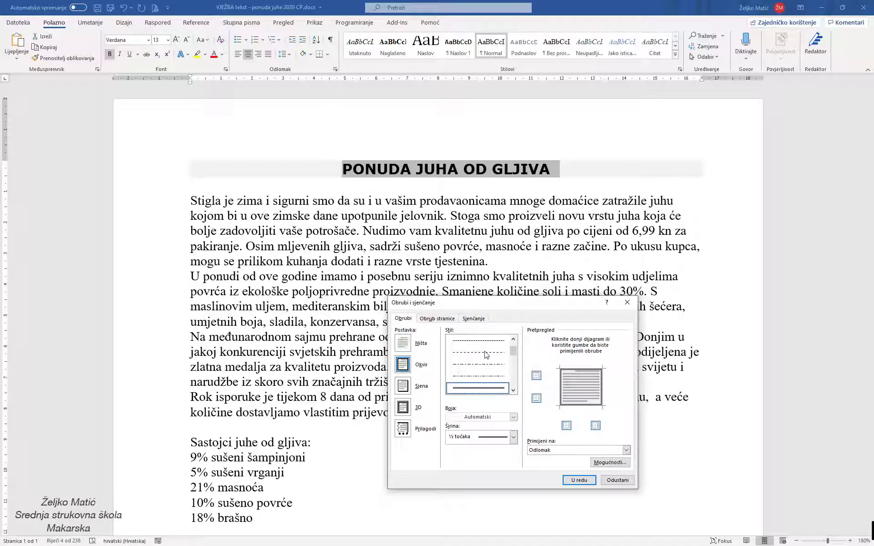
left_click(513, 417)
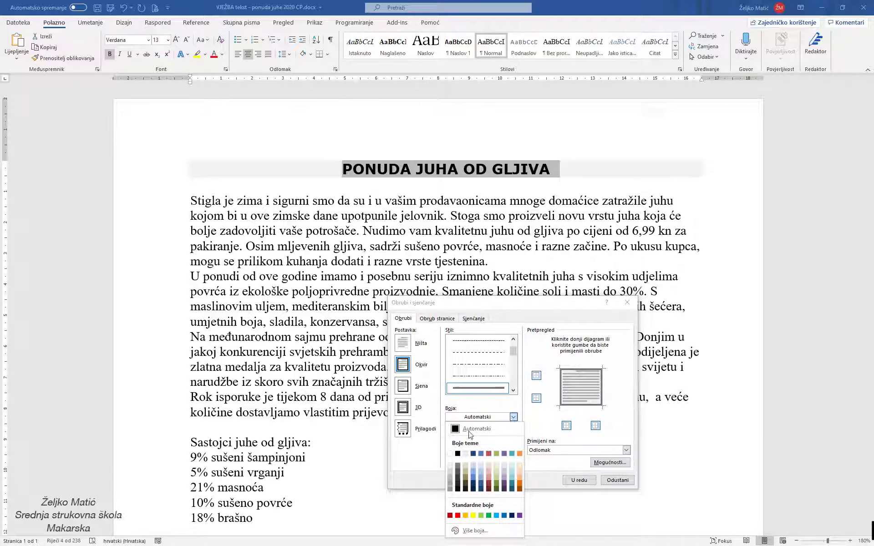
left_click(451, 490)
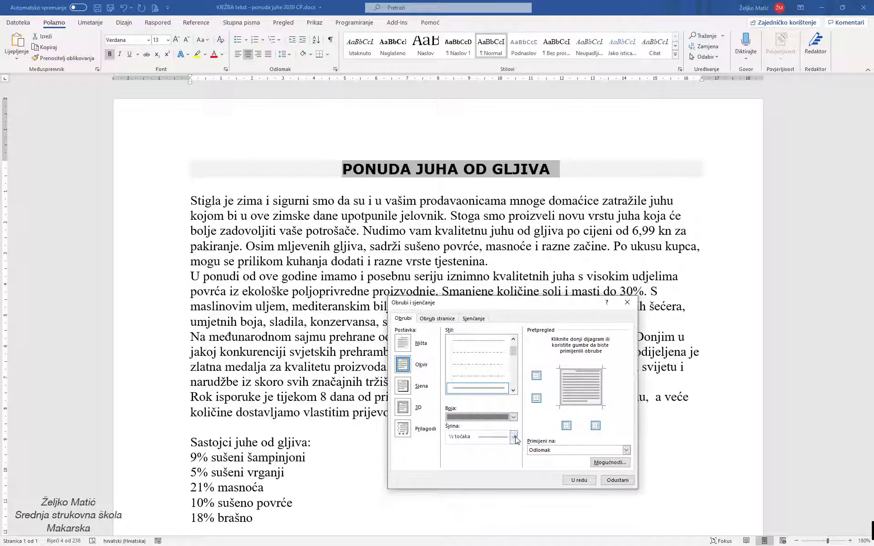
left_click(514, 437)
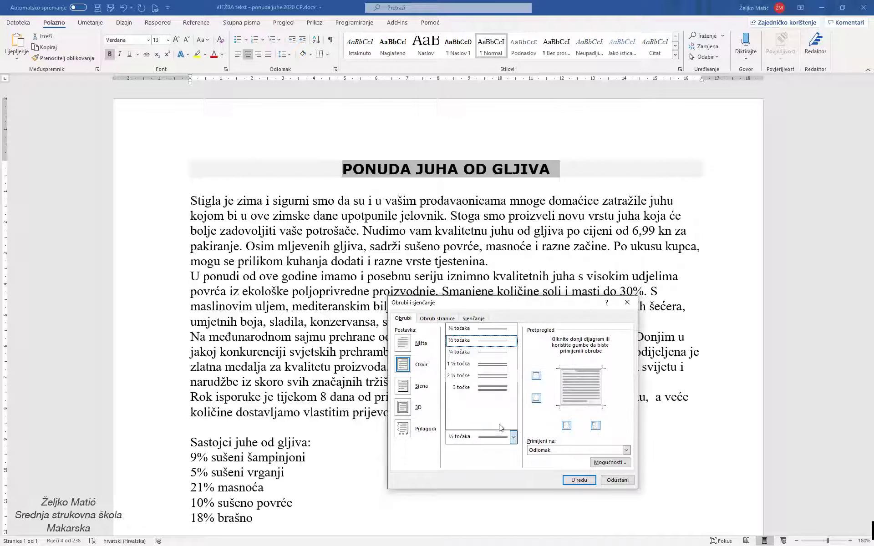
left_click(495, 377)
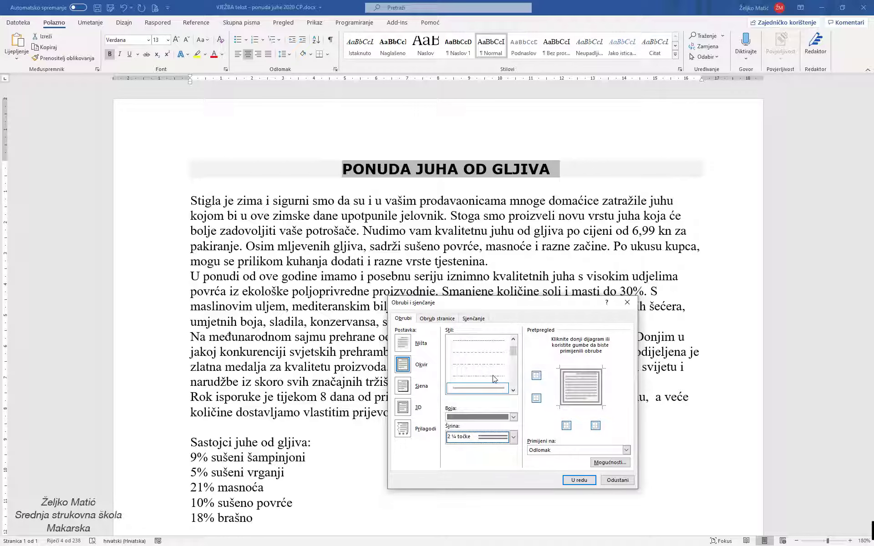
Keep only the bottom border on the title paragraph, spaced 3 pt below the text.
left_click(561, 387)
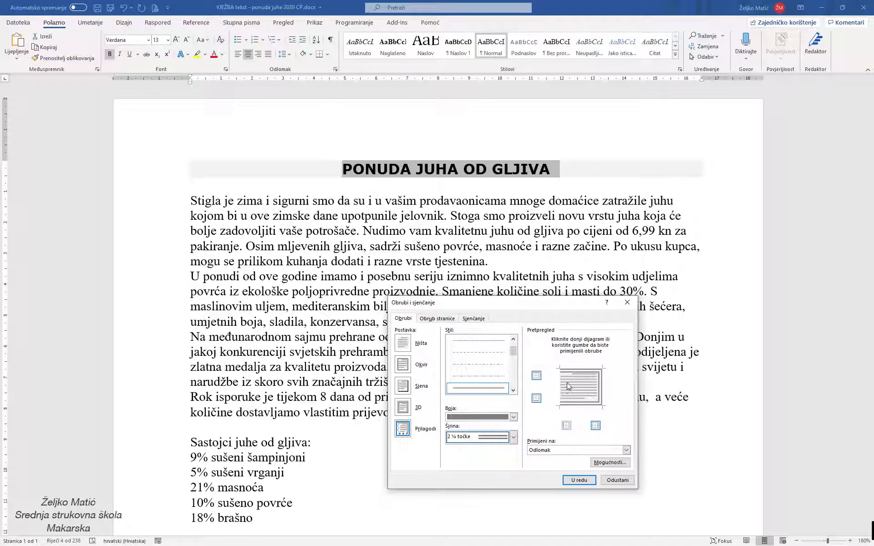
left_click(571, 372)
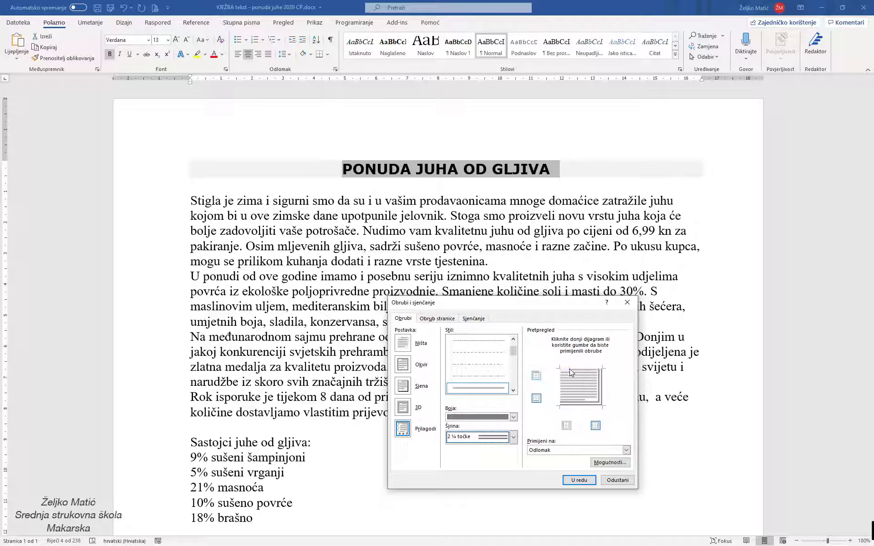
left_click(602, 386)
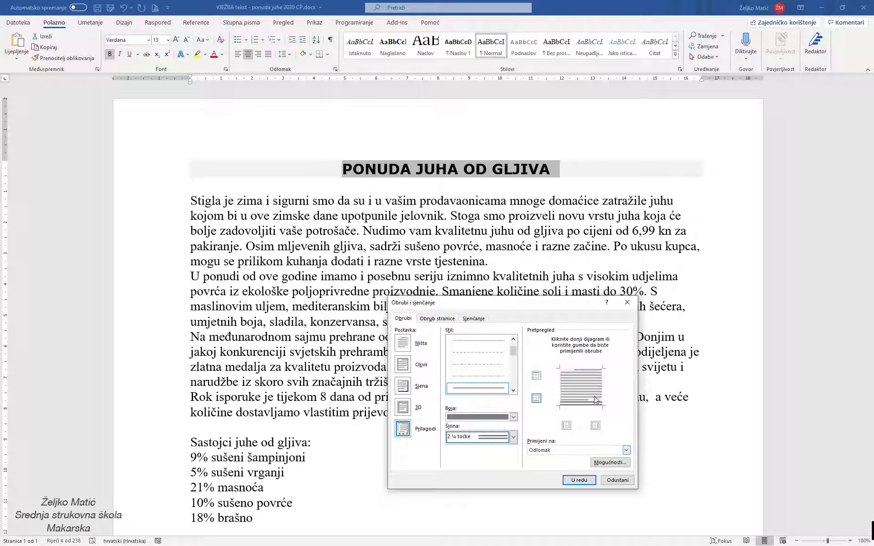
left_click(593, 451)
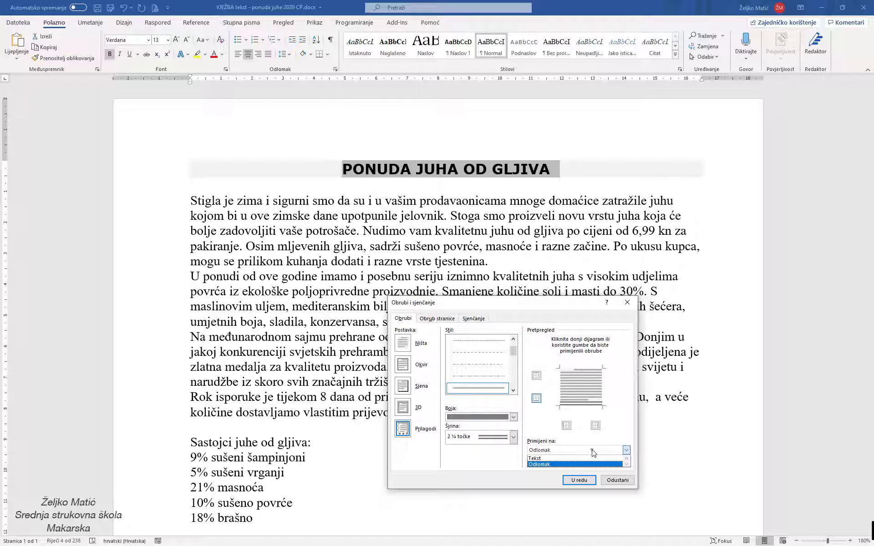
left_click(593, 451)
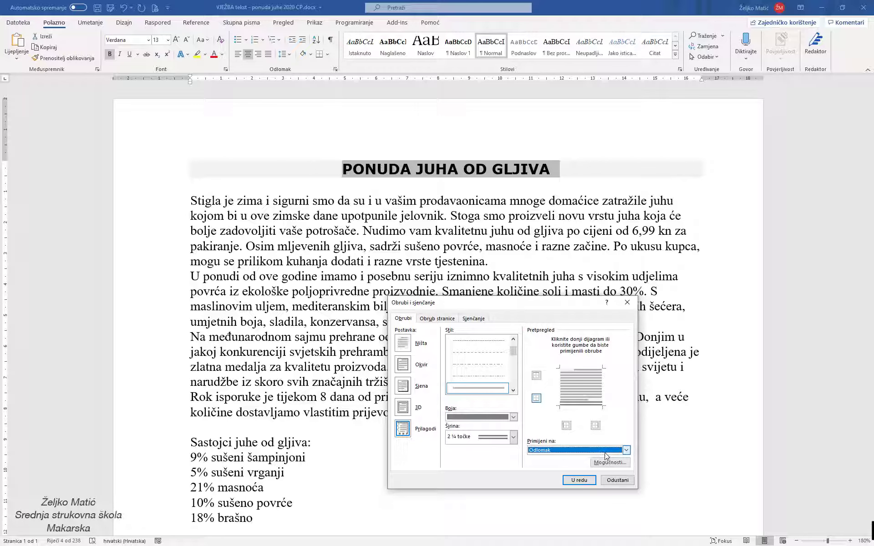
left_click(611, 463)
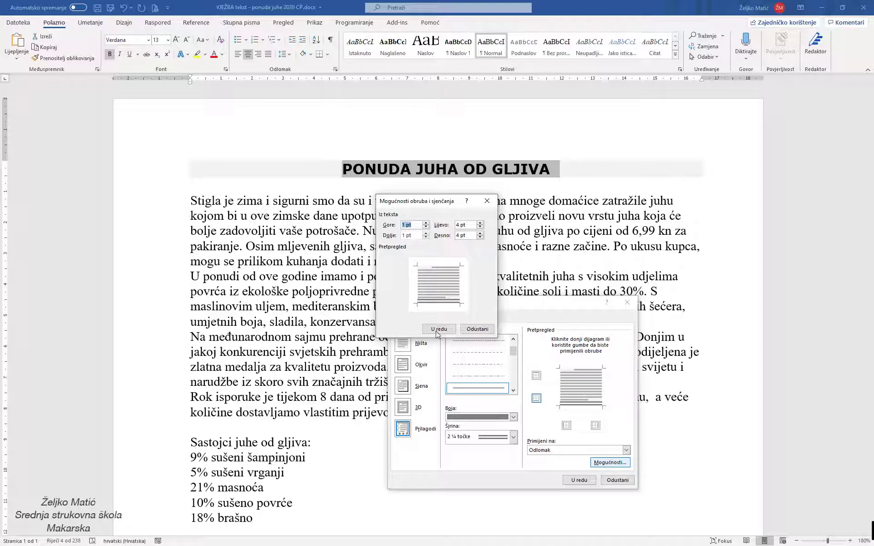
left_click(425, 233)
left_click(426, 234)
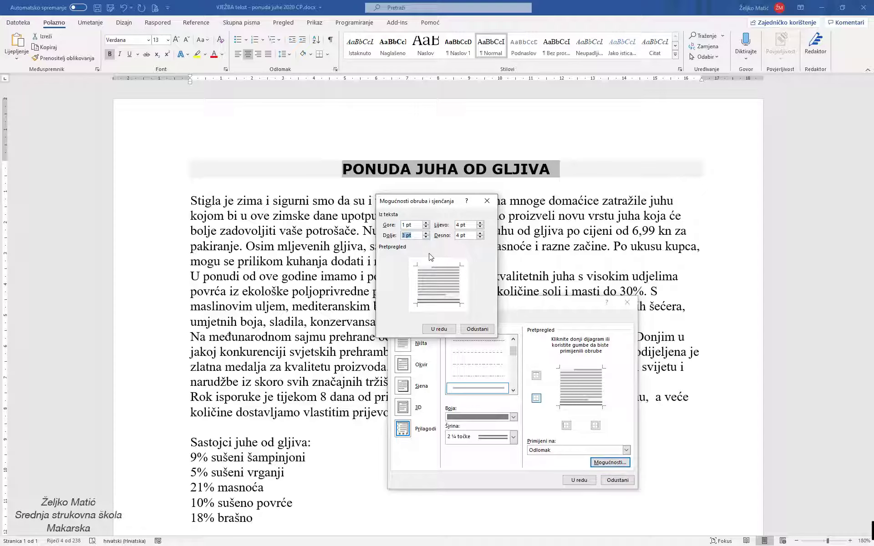
left_click(440, 331)
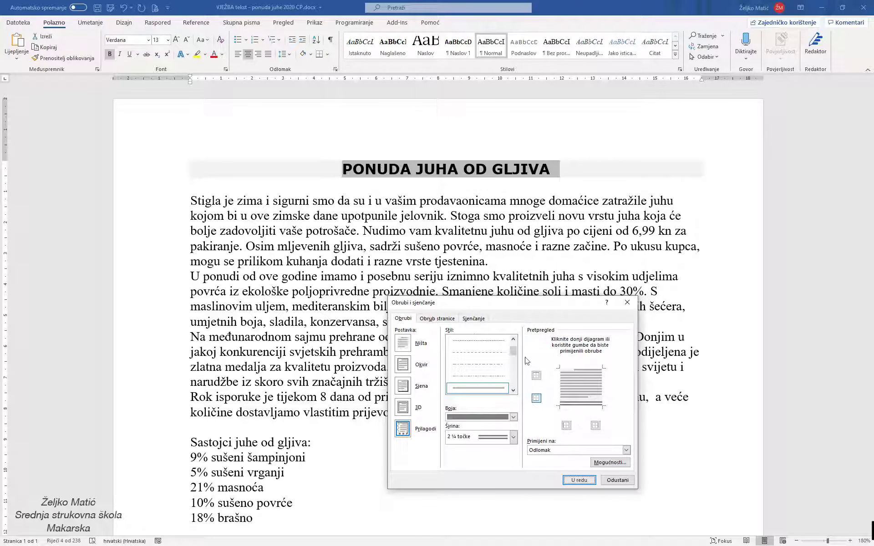
left_click(571, 482)
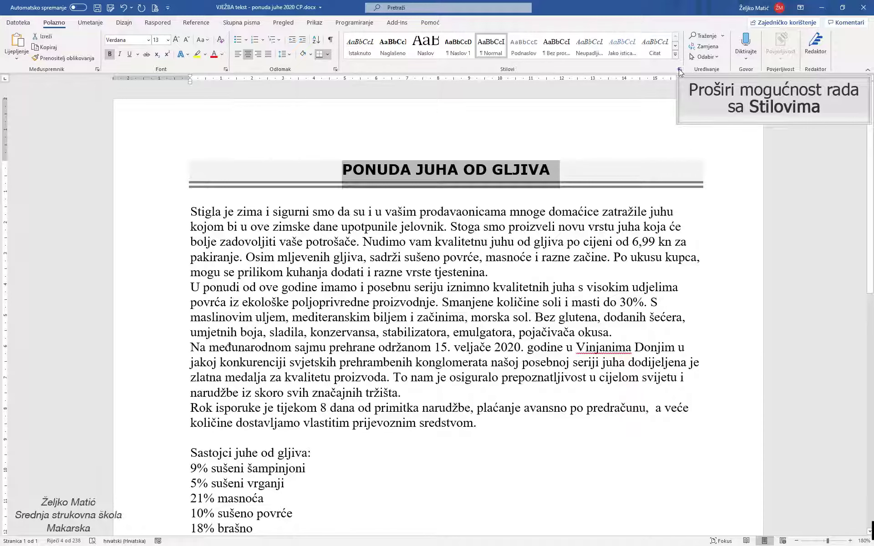
Create the style PONUDA - NASLOV from the title's formatting and apply it to the title.
left_click(680, 69)
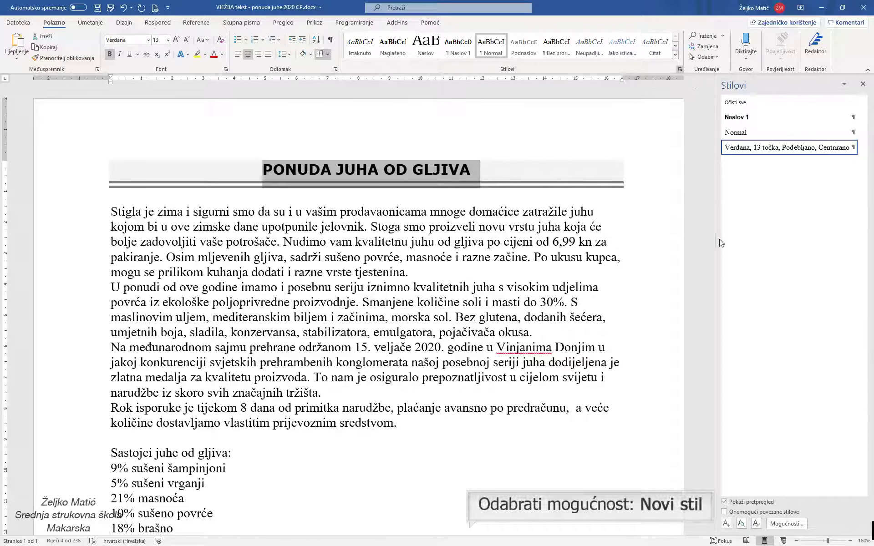
left_click(727, 524)
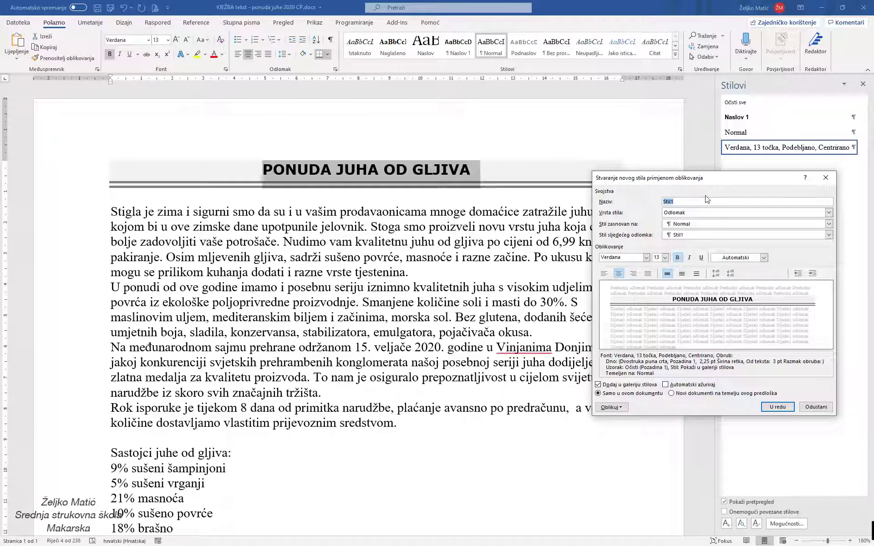
type("PONUDA - NASLO")
type("V")
left_click(777, 407)
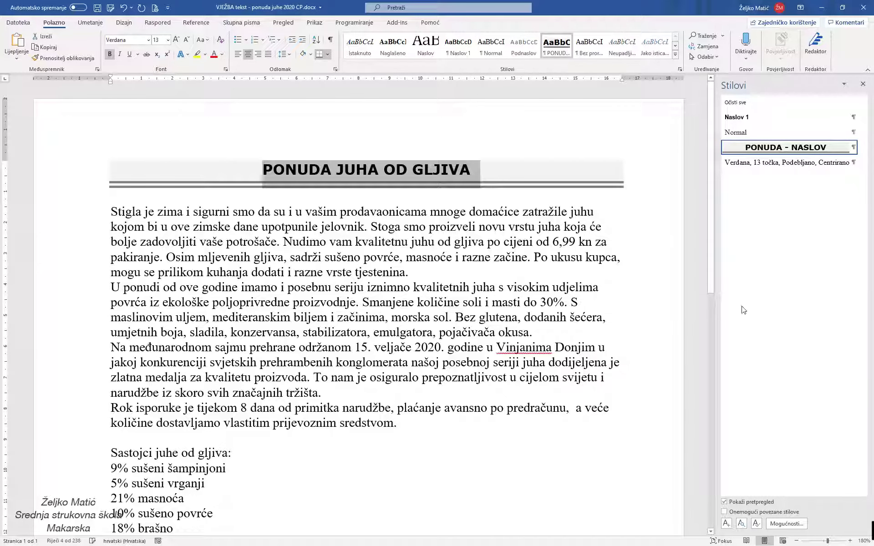
left_click(736, 133)
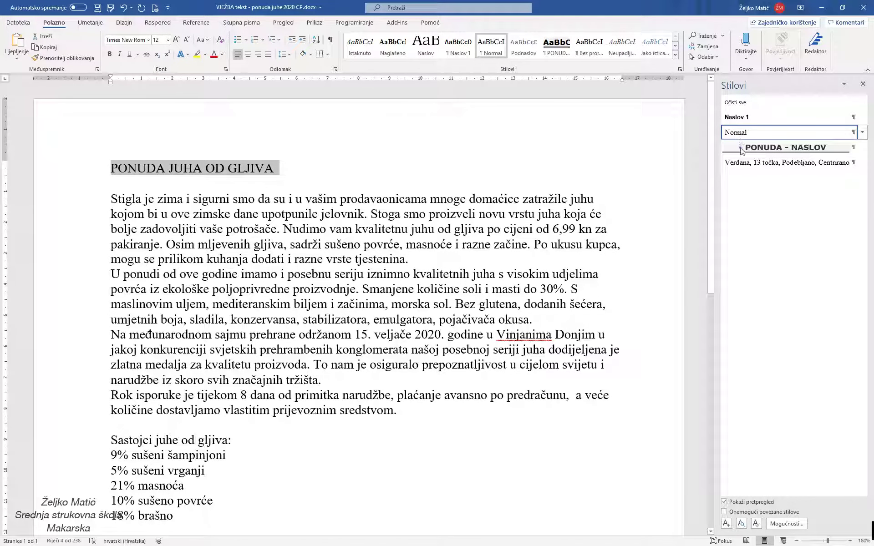
left_click(742, 148)
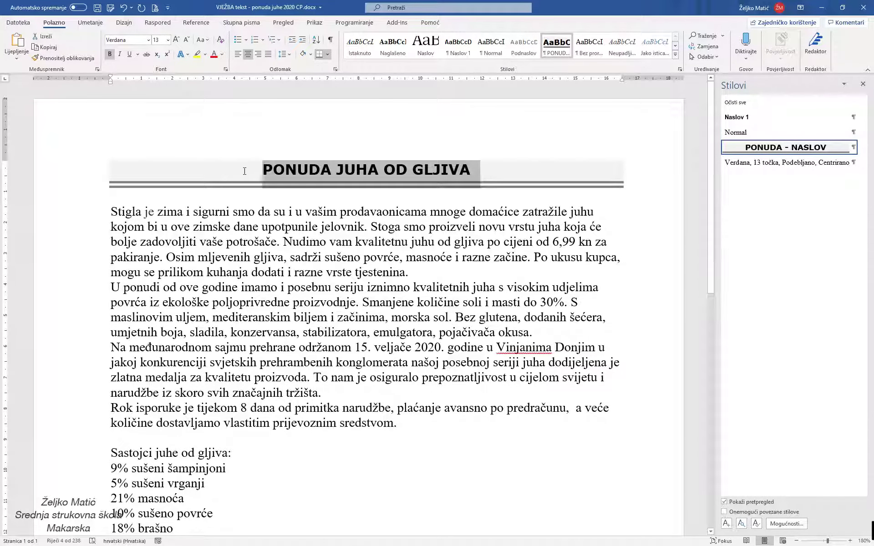
left_click(151, 213)
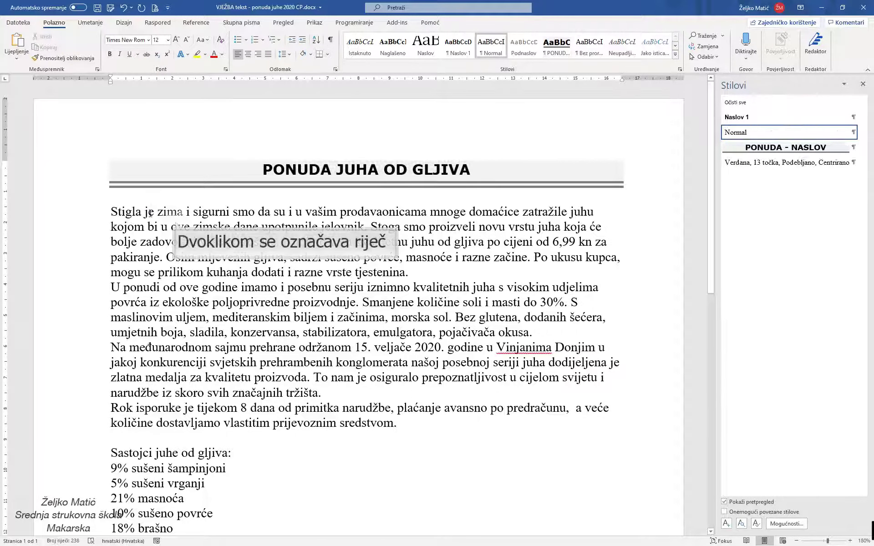
double_click(174, 212)
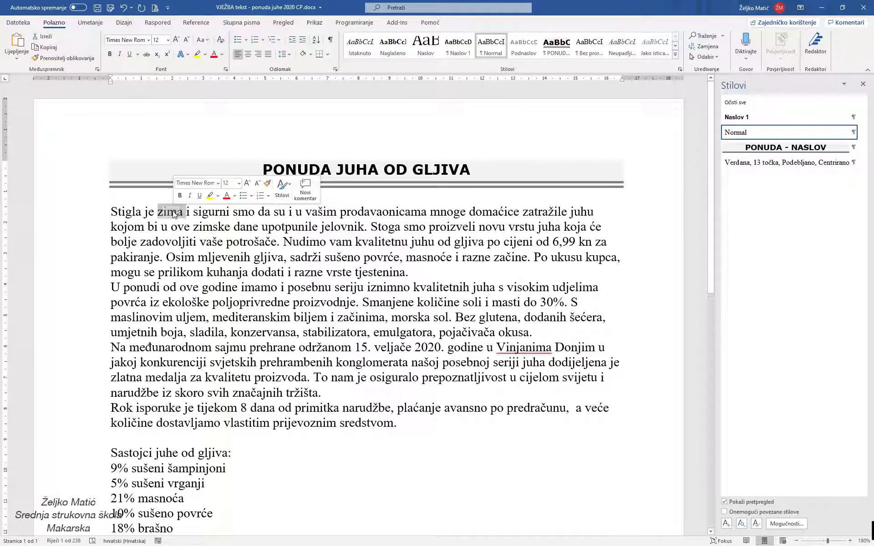
left_click(168, 212)
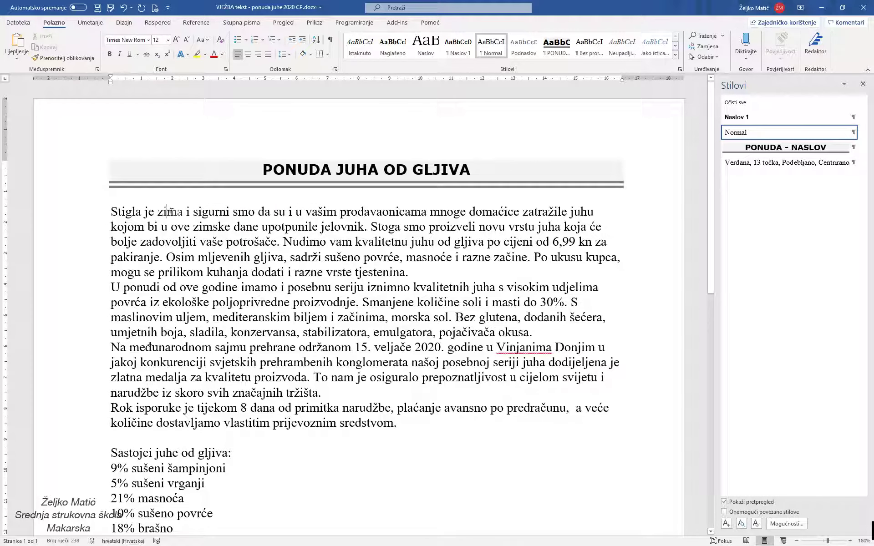
double_click(168, 212)
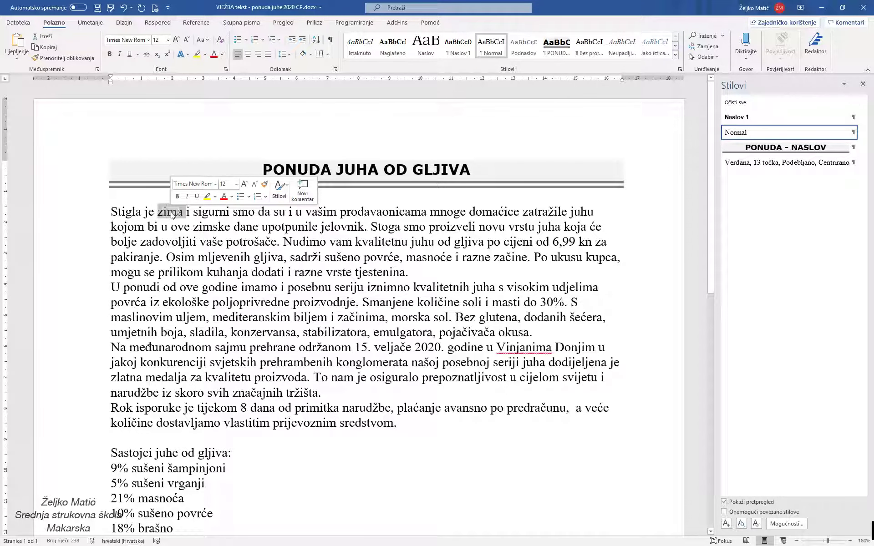
triple_click(172, 213)
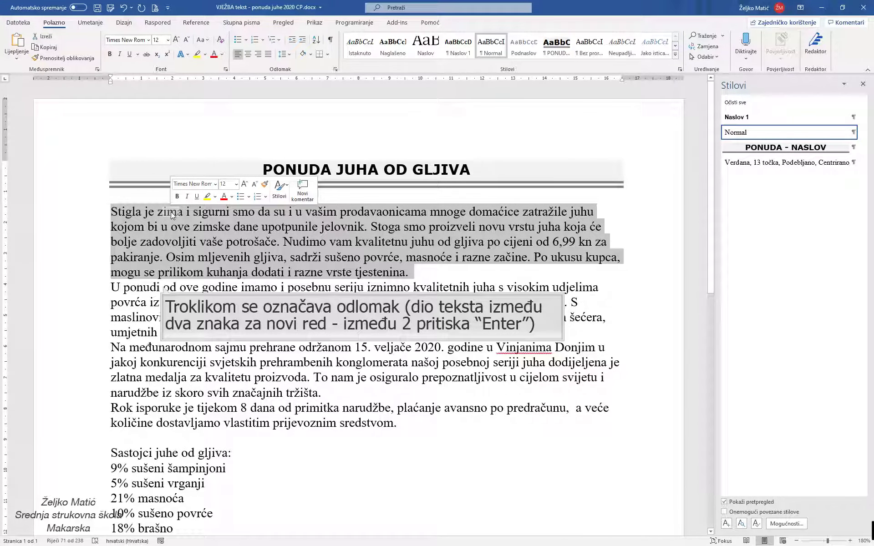
left_click(169, 212)
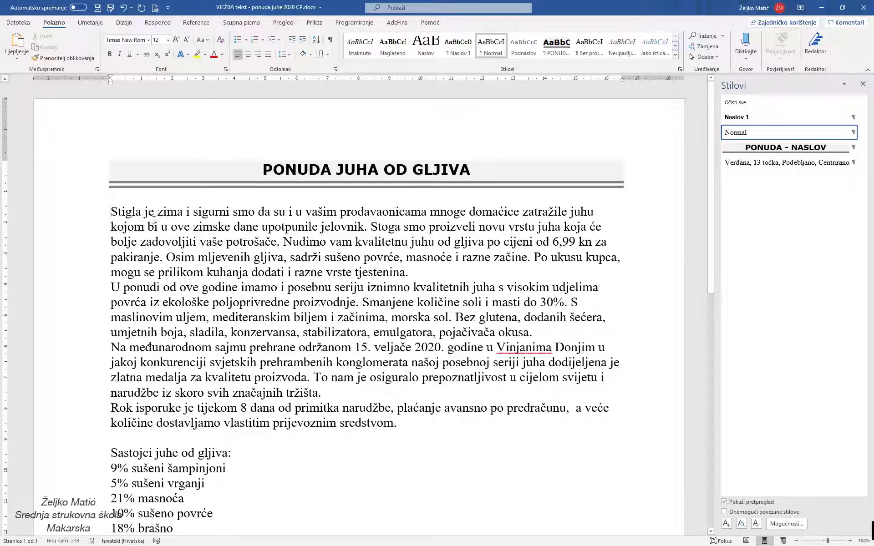
left_click_drag(113, 212, 428, 268)
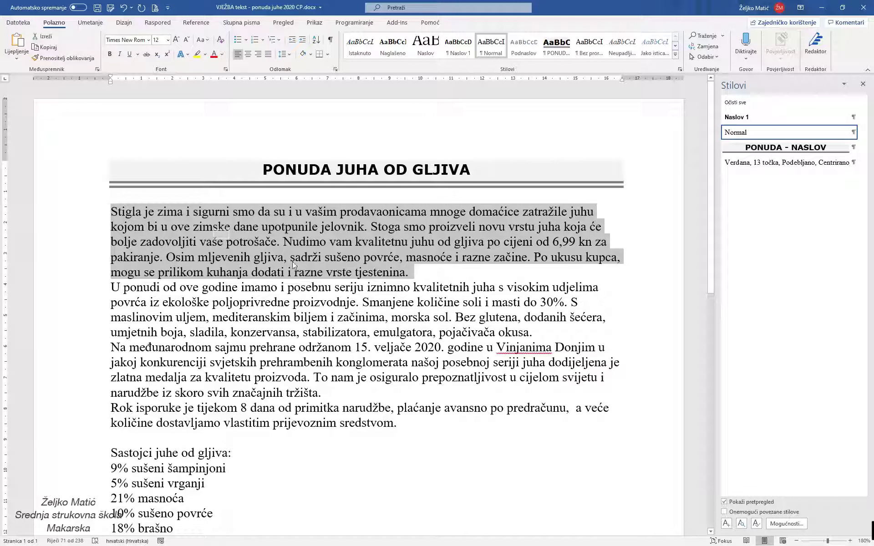
left_click(221, 234)
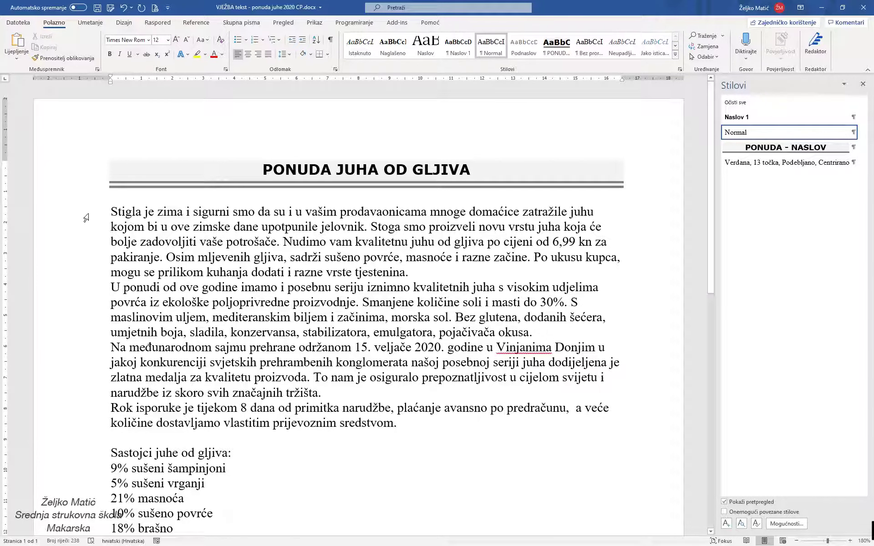
Justify the first paragraph, beginning 'Stigla je zima'.
left_click_drag(86, 217, 91, 278)
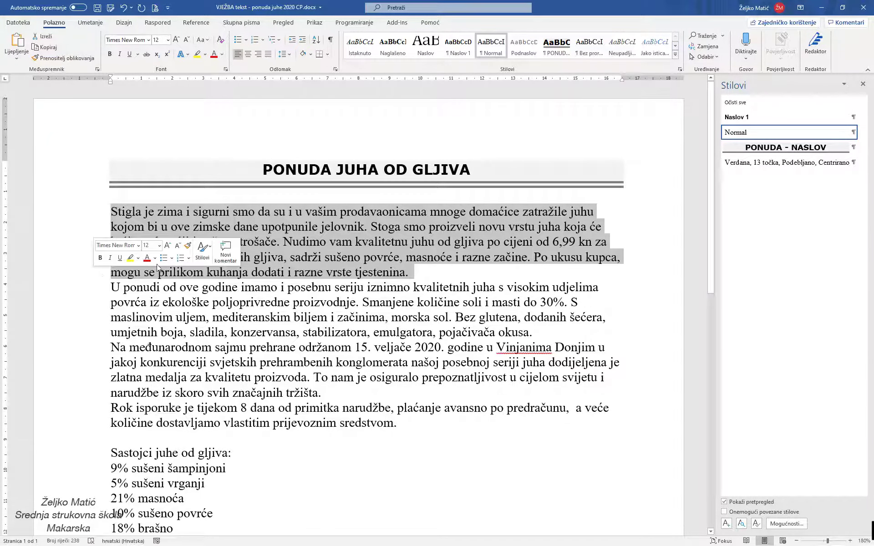
left_click(269, 55)
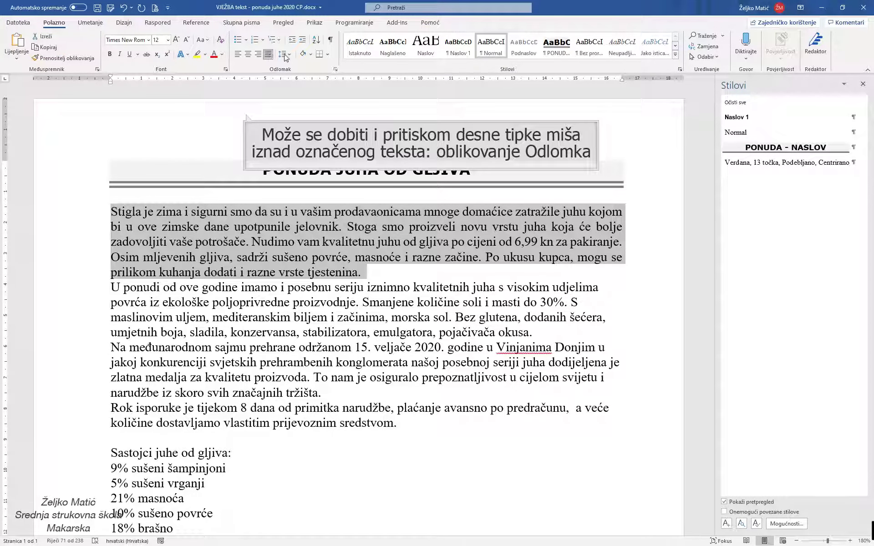
Open the Paragraph settings for the justified first paragraph from its right-click menu.
left_click(336, 70)
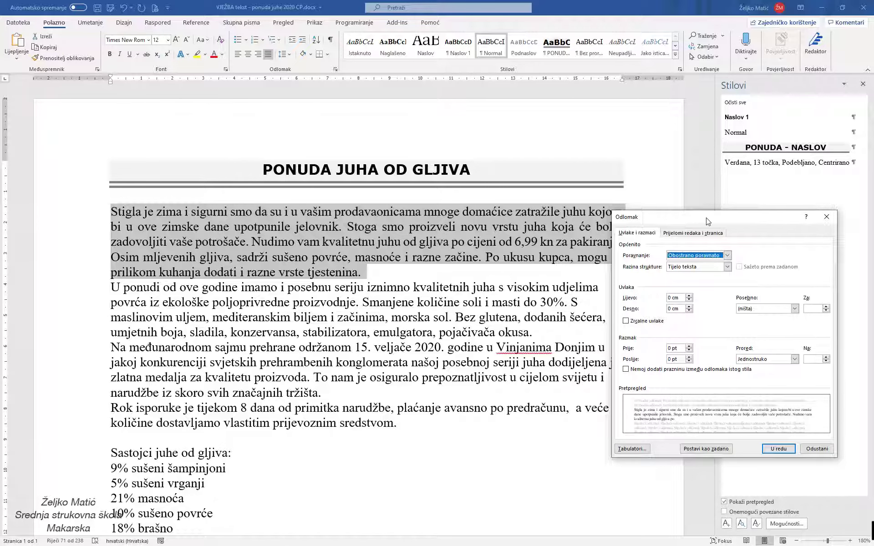
left_click_drag(708, 222, 555, 218)
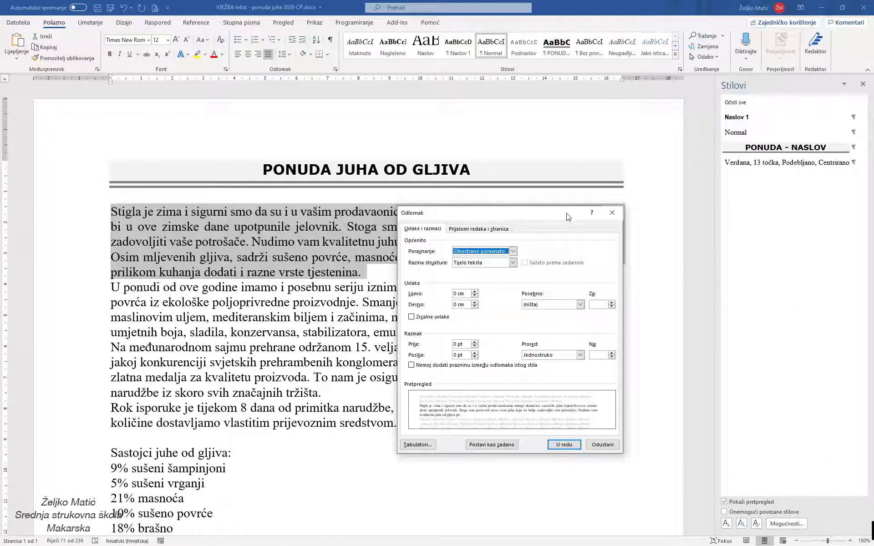
left_click(612, 213)
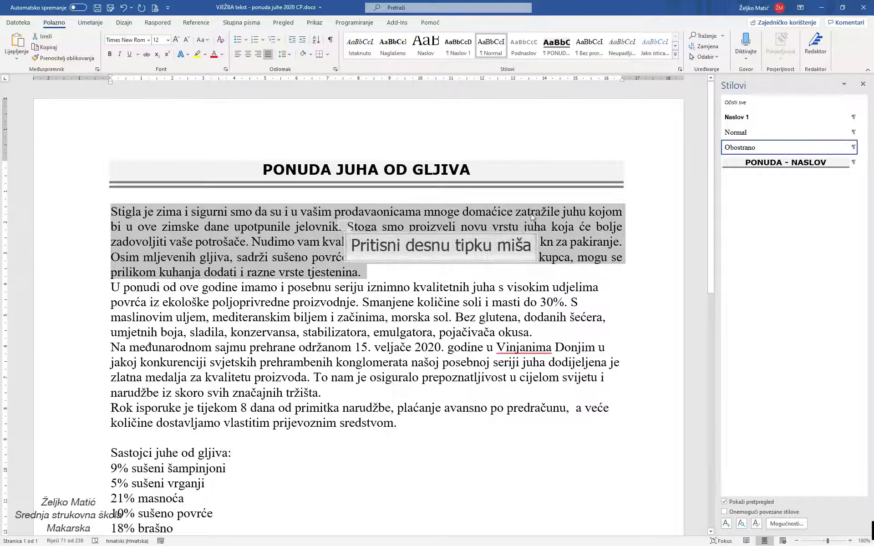
right_click(347, 228)
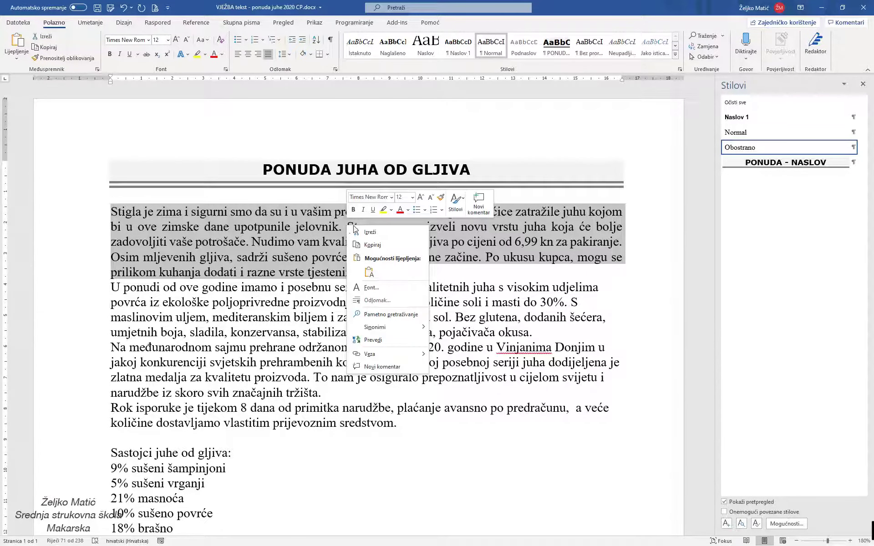
left_click(376, 301)
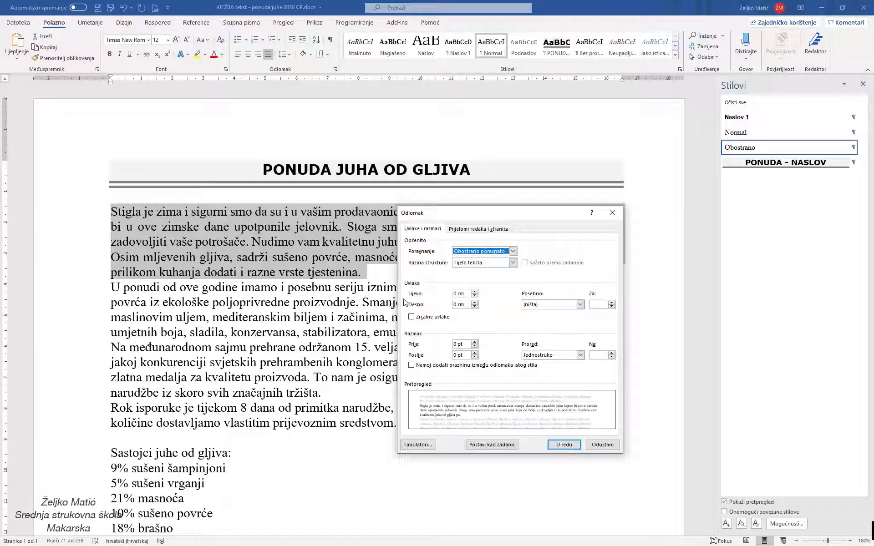
Give the paragraph 1 cm left and right indents and a 1 cm hanging indent.
left_click(475, 291)
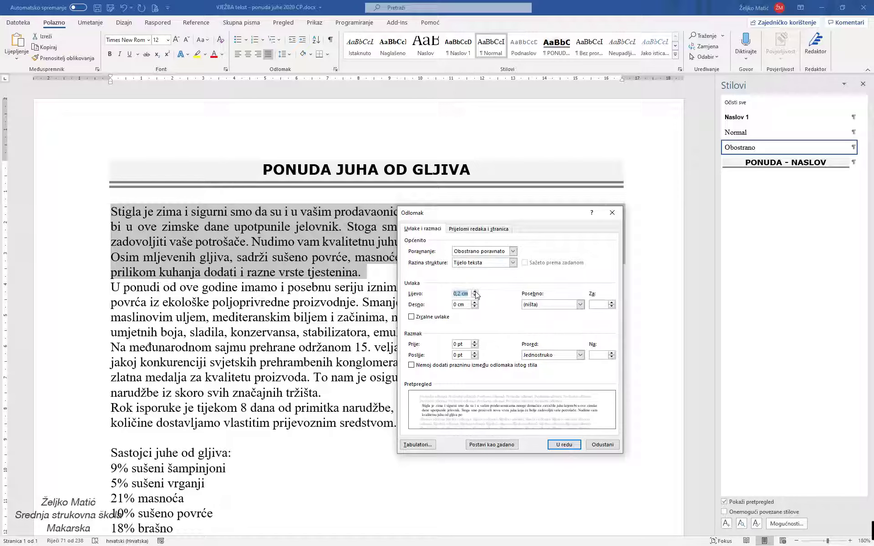
left_click(475, 292)
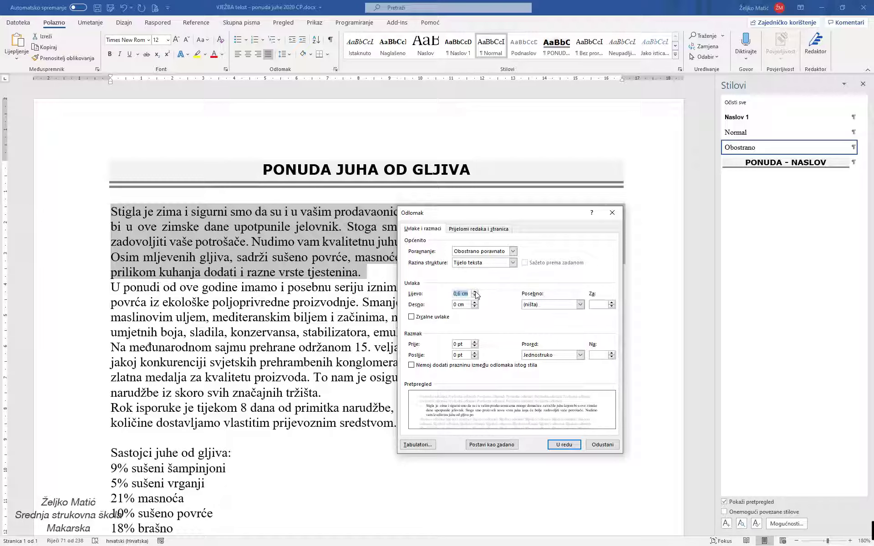
left_click(475, 292)
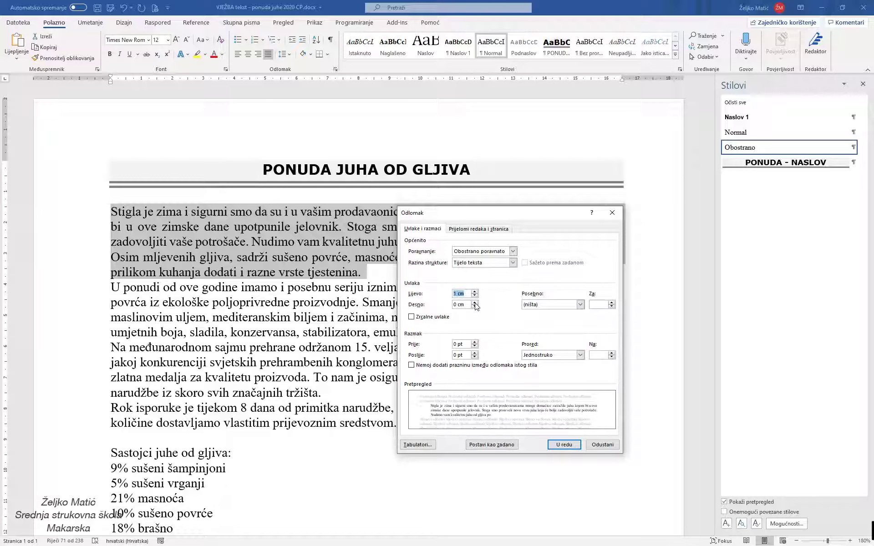
left_click(475, 302)
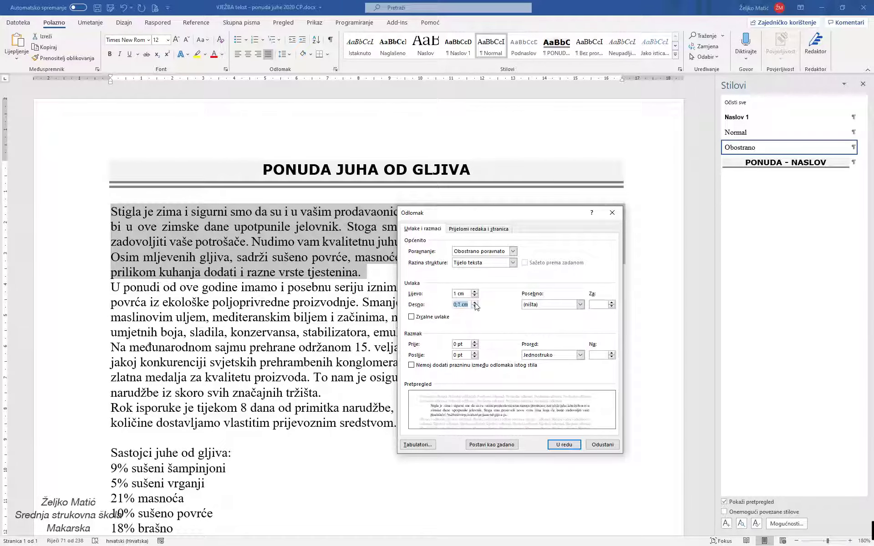
left_click(475, 303)
left_click(475, 305)
left_click(581, 305)
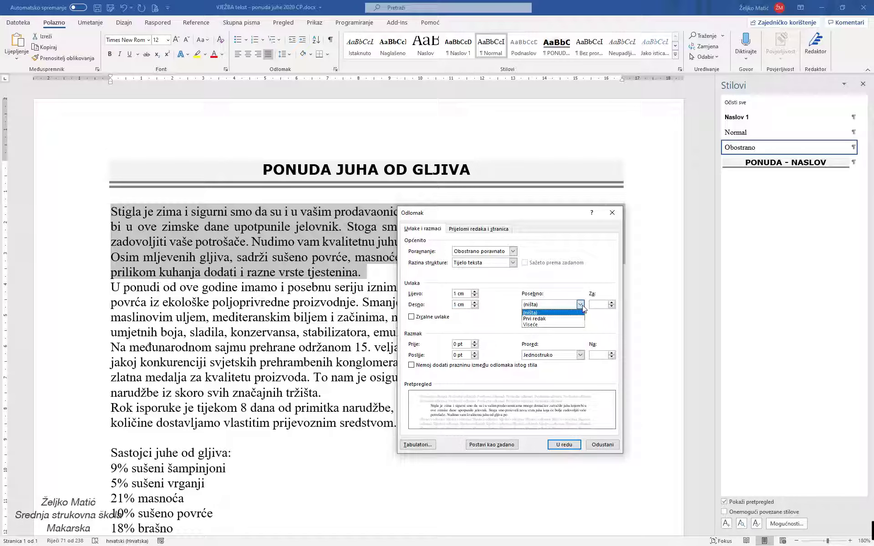
left_click(549, 325)
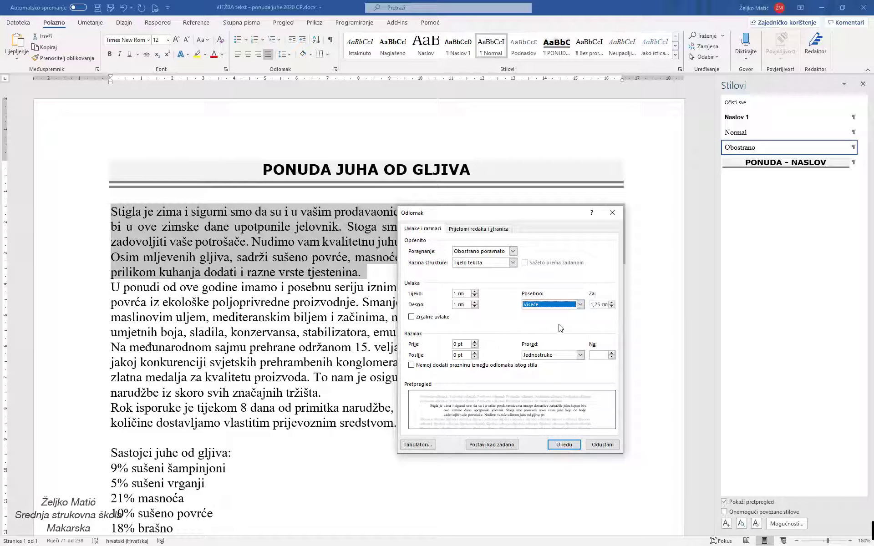
left_click(612, 308)
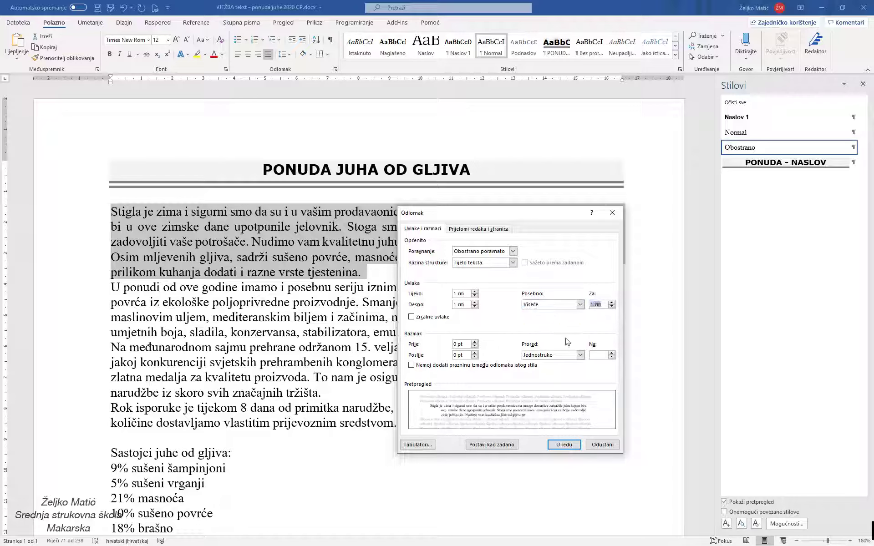
Set 12 pt spacing before, 6 pt after and 1.5 line spacing, and apply.
left_click(475, 342)
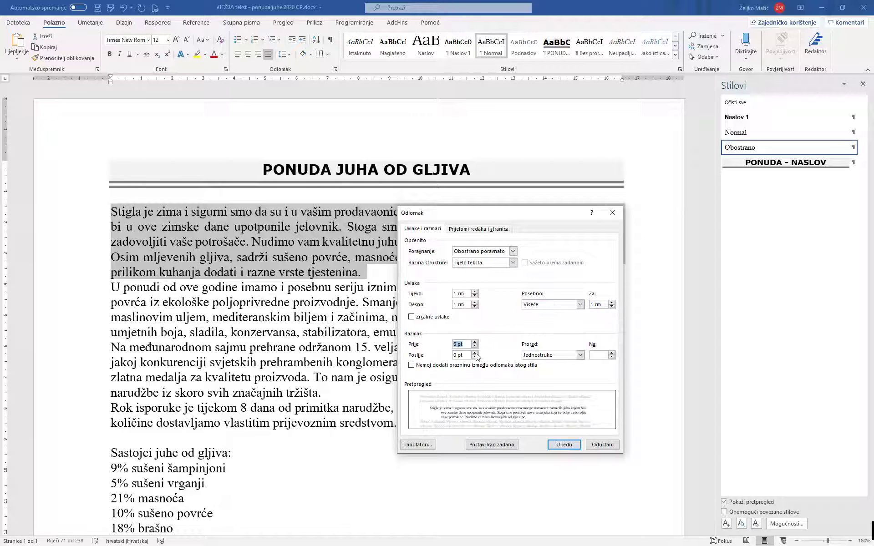
left_click(476, 353)
left_click(475, 342)
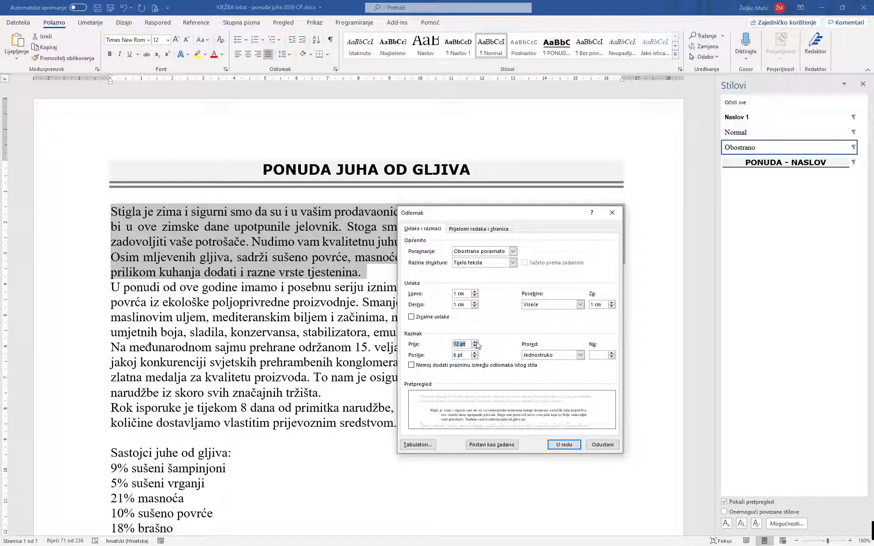
left_click(581, 355)
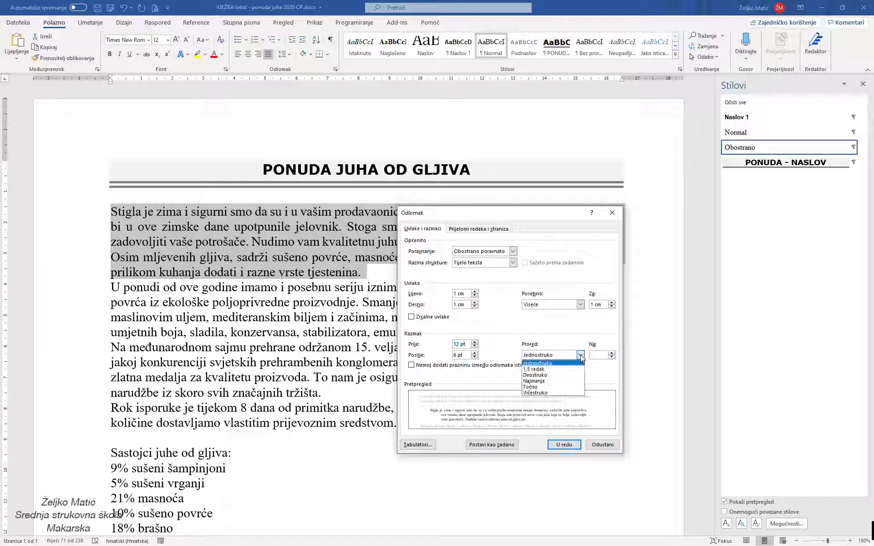
left_click(553, 369)
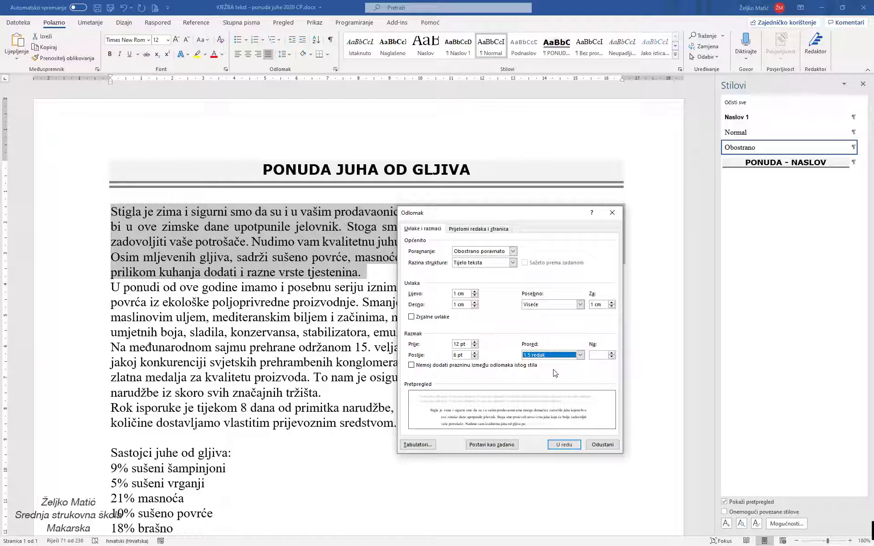
left_click(565, 445)
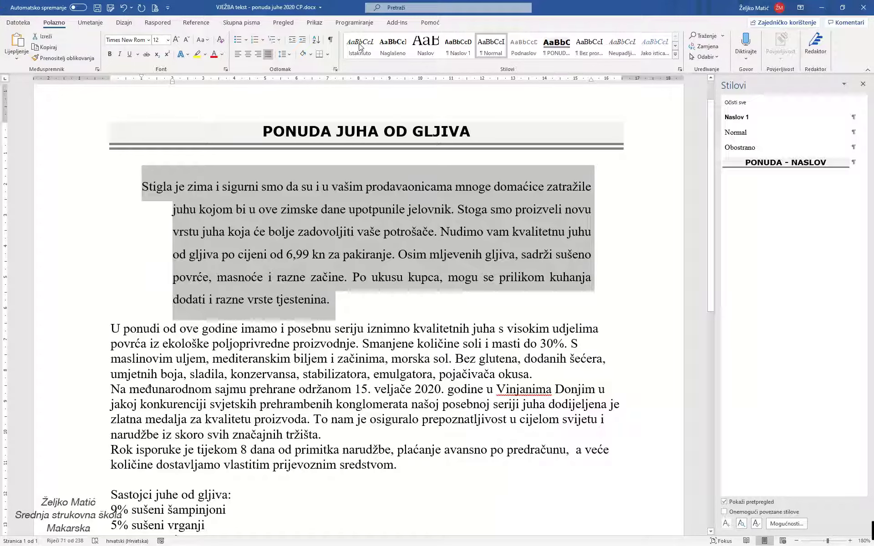
Save the opening paragraph's formatting as a new style named PONUDA - TEKST.
left_click(726, 524)
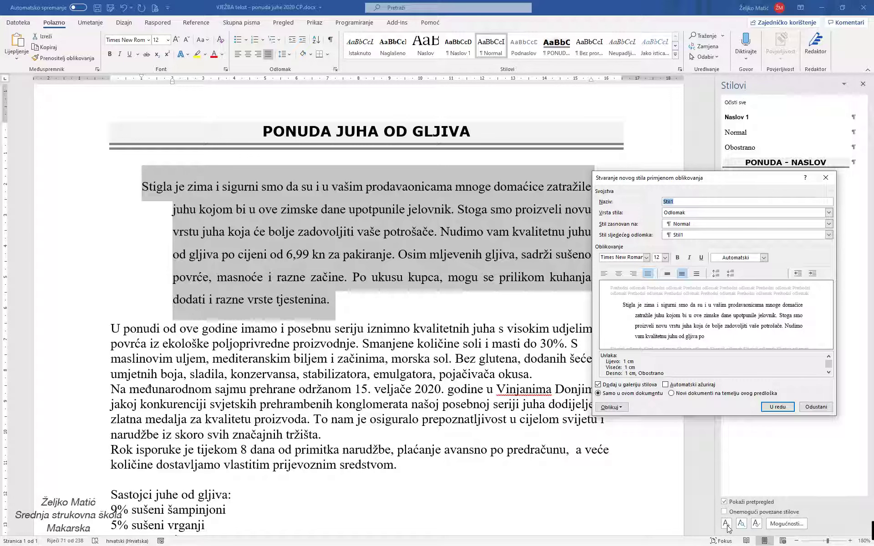
type("PONUDA - TEKST")
left_click(778, 407)
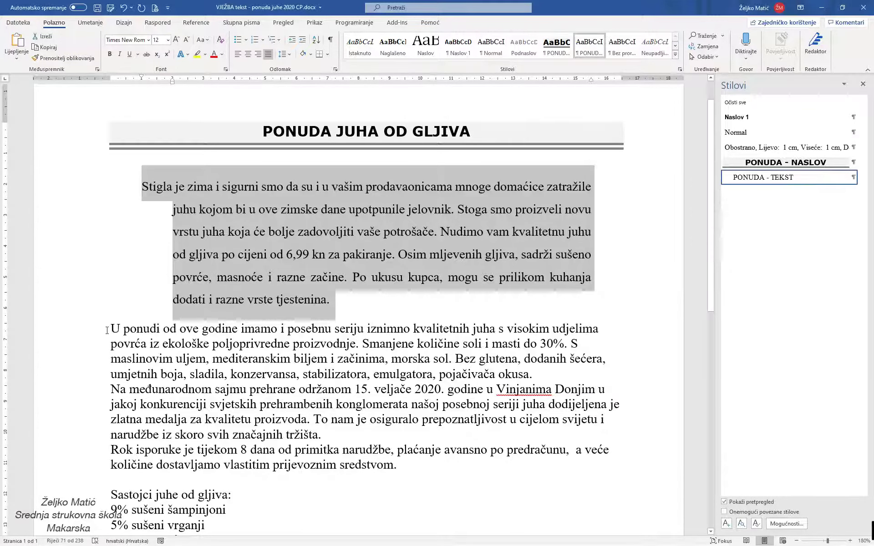
Apply PONUDA - TEKST to the paragraphs from 'U ponudi' through 'Rok isporuke'.
scroll(107, 330, "down", 1)
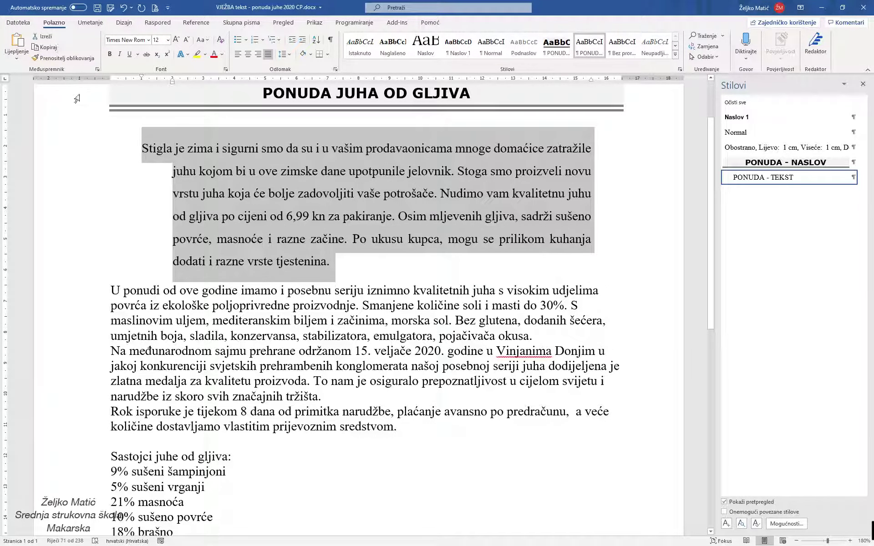
double_click(95, 293)
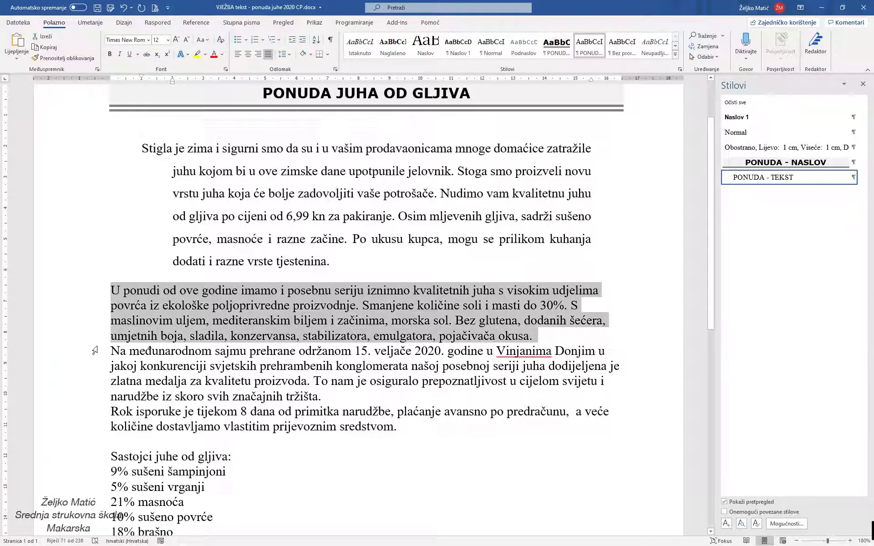
left_click_drag(94, 351, 90, 429)
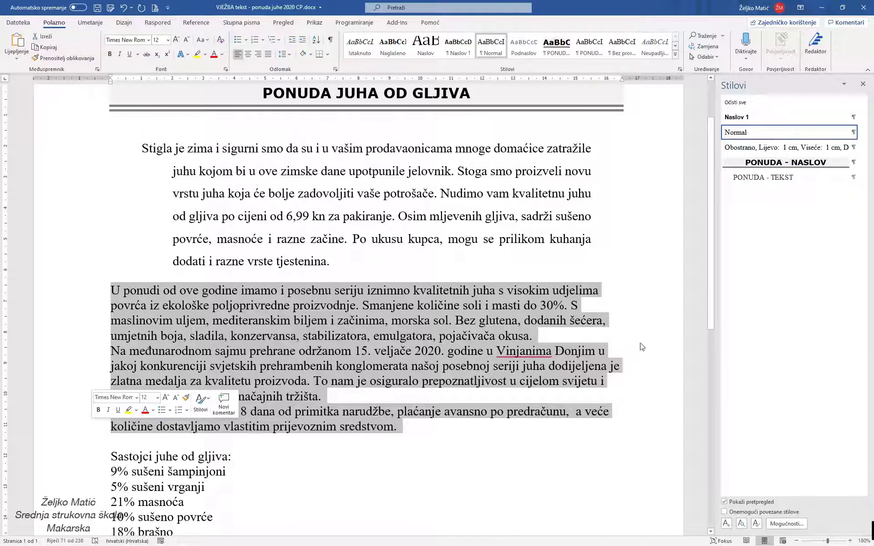
left_click(764, 177)
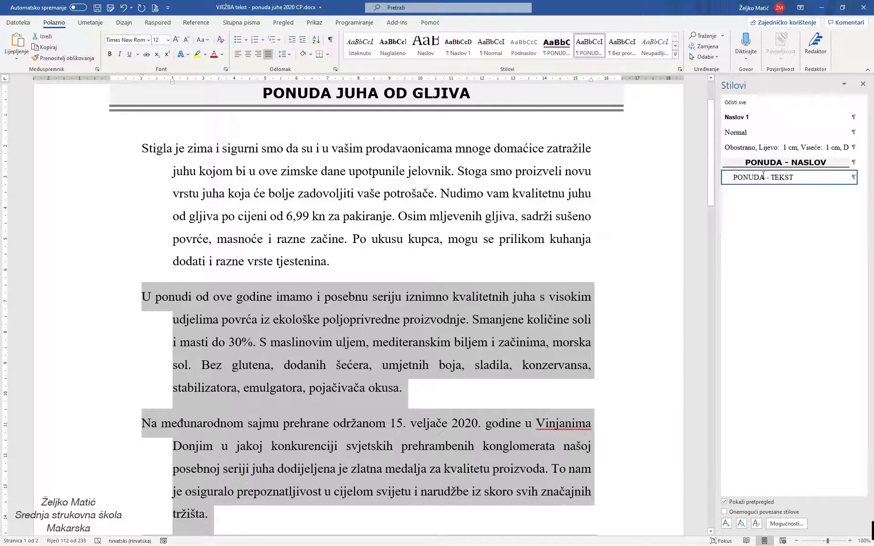
left_click(636, 226)
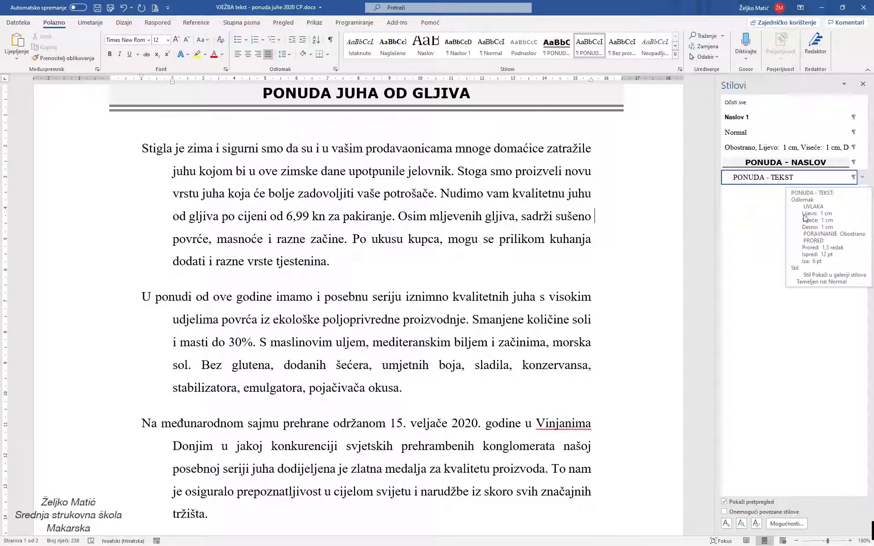
Modify PONUDA - TEKST to have no side indents and a 1 cm first-line indent.
left_click(863, 178)
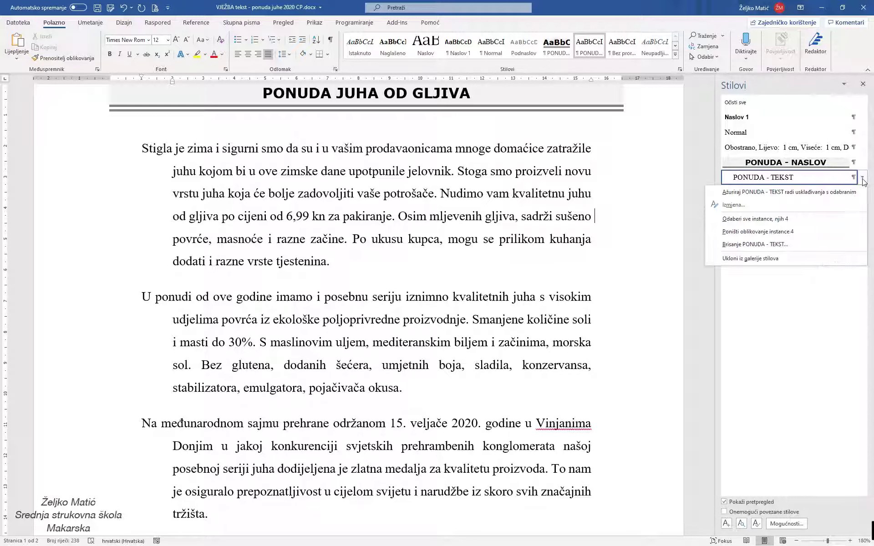
left_click(742, 205)
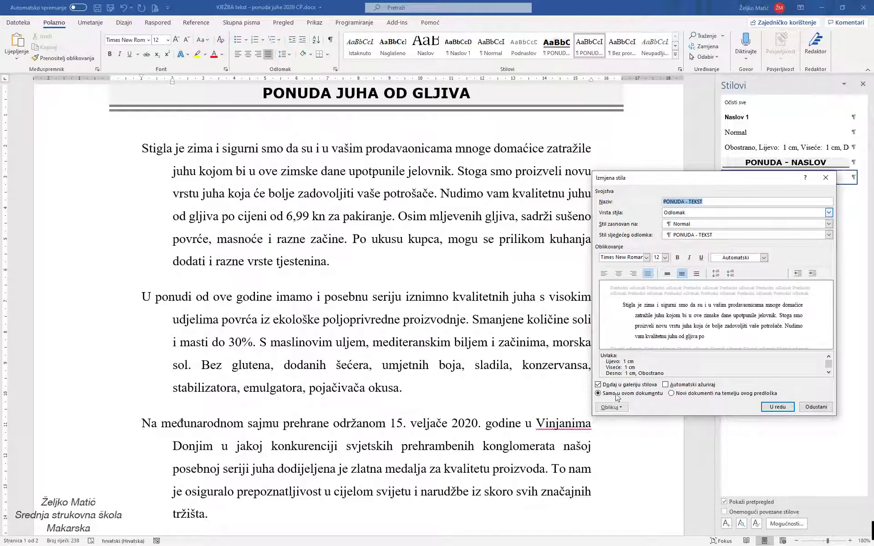
left_click(617, 409)
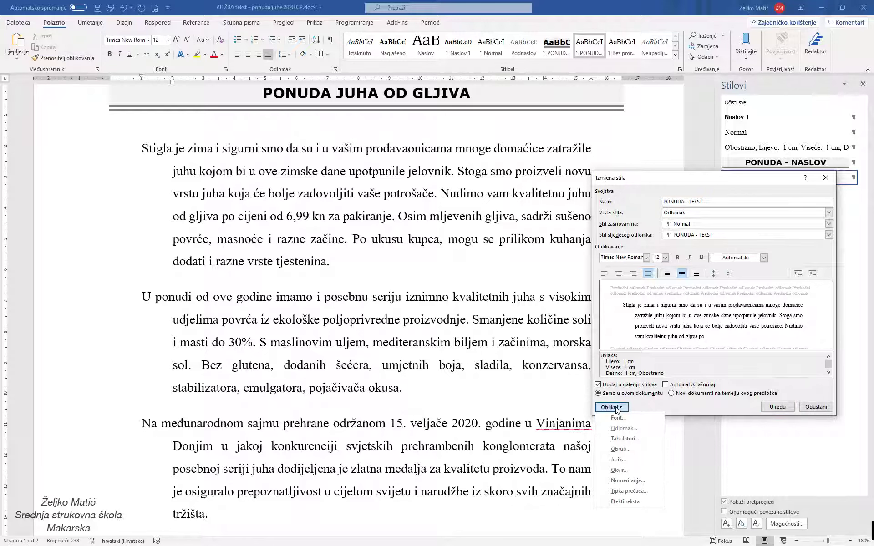
left_click(622, 430)
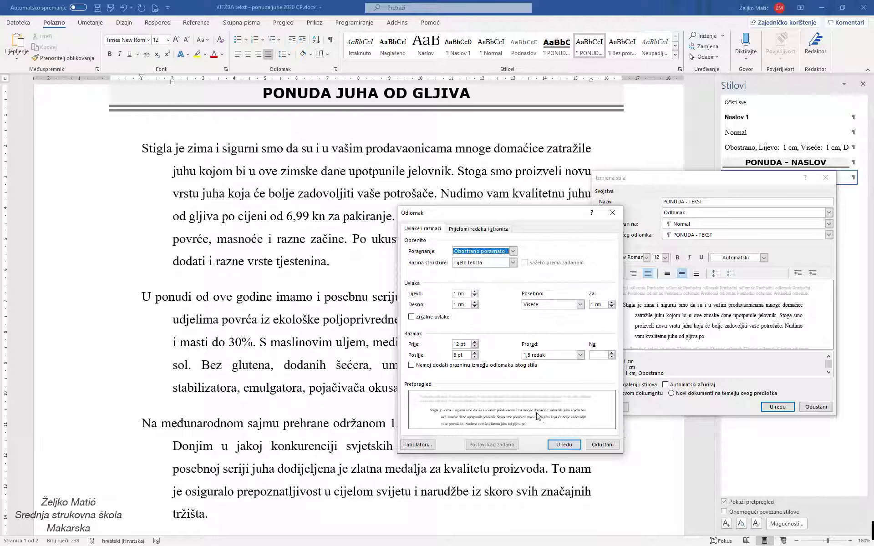
left_click(476, 296)
left_click(476, 296)
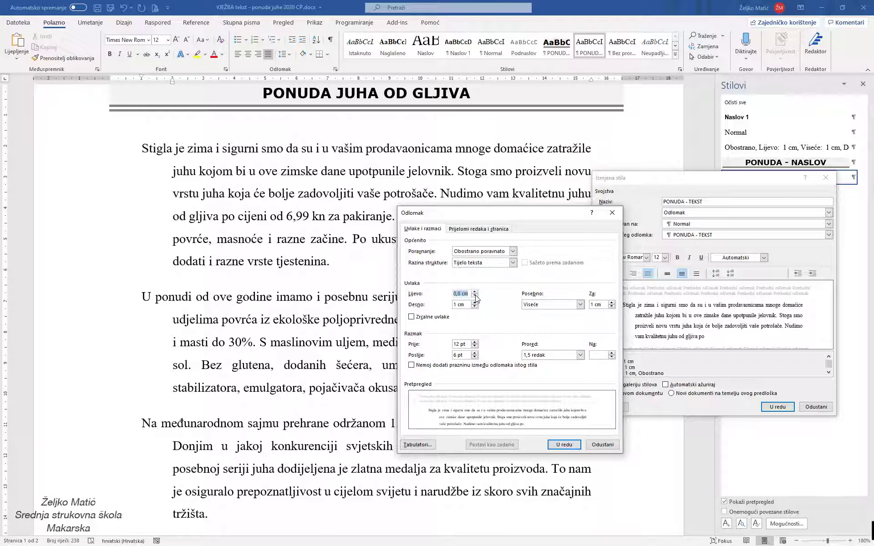
left_click(475, 296)
left_click(476, 307)
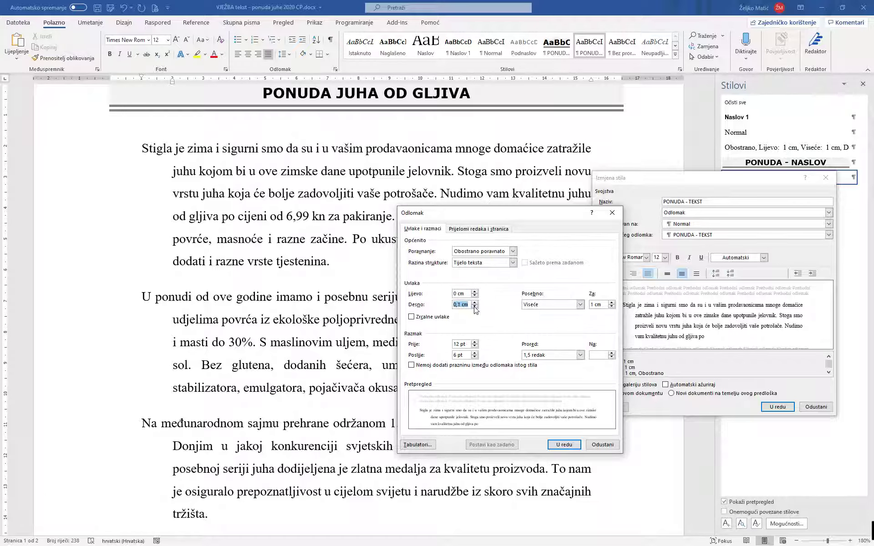
left_click(476, 308)
left_click(532, 305)
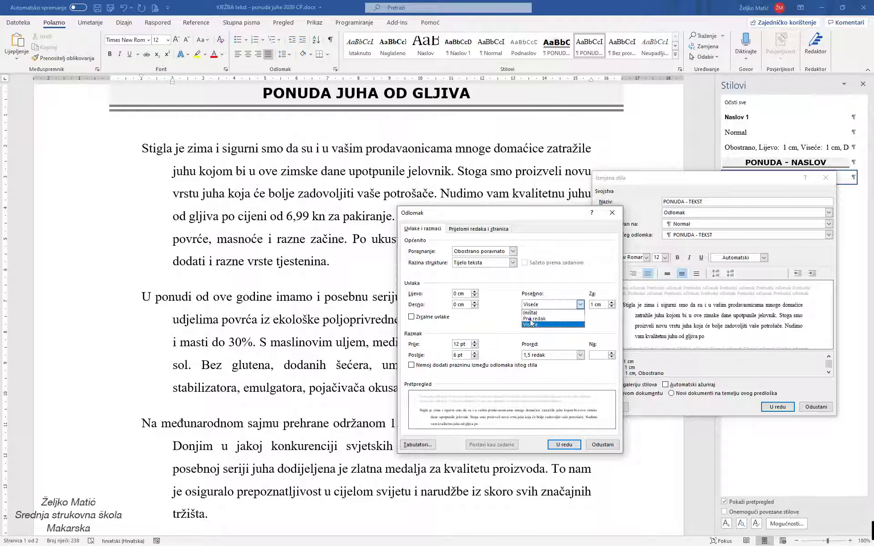
left_click(530, 319)
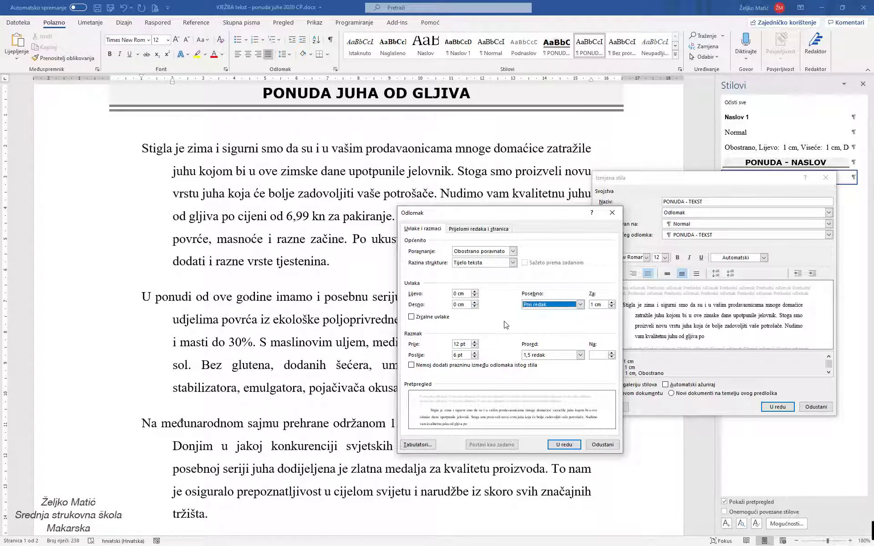
Set the style's spacing to 6 pt before, 0 pt after and 1,3 multiple line spacing.
left_click(474, 347)
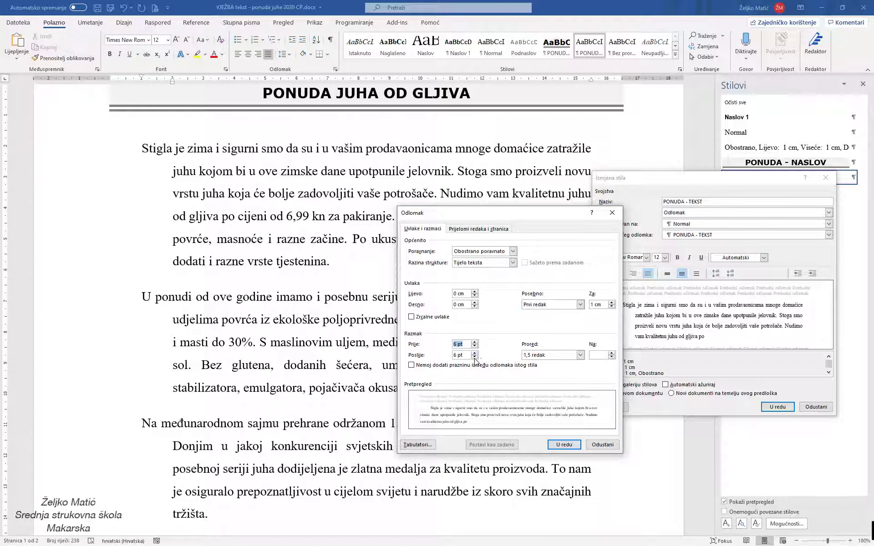
left_click(475, 357)
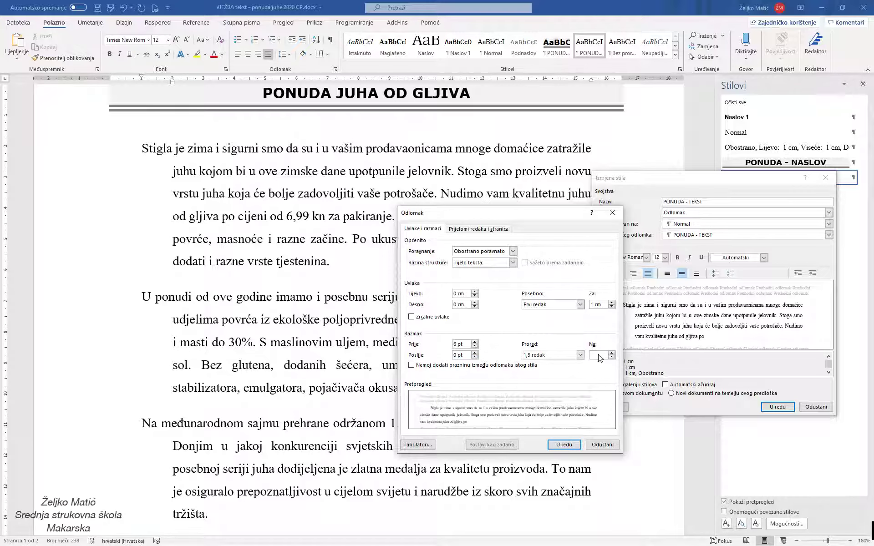
left_click(581, 355)
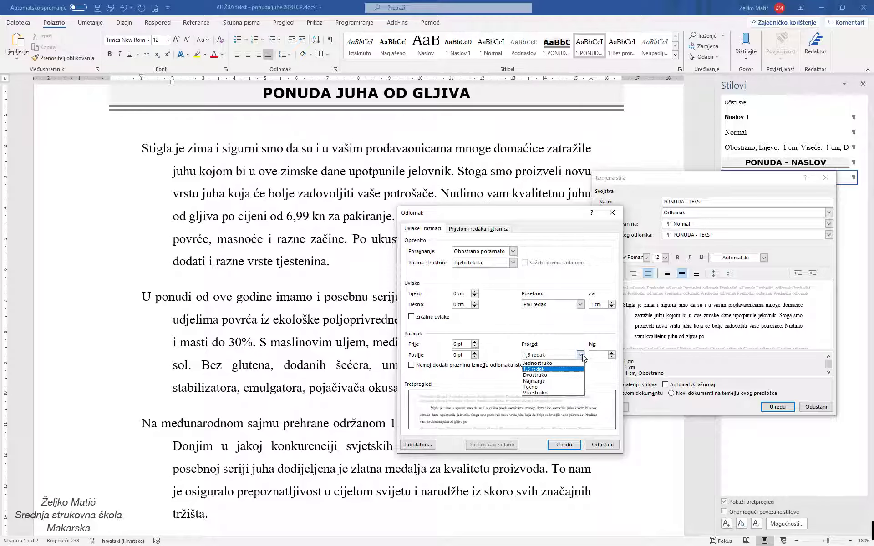
left_click(582, 356)
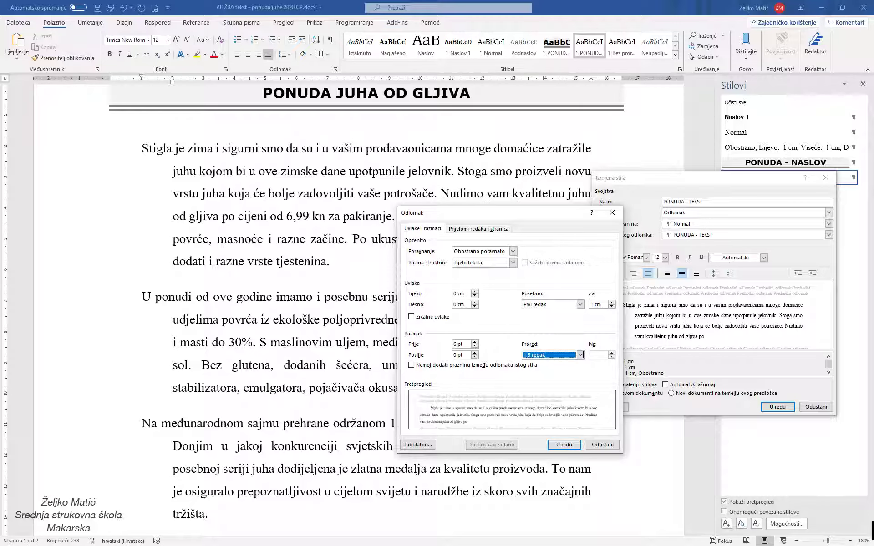
left_click(601, 355)
type("1,3")
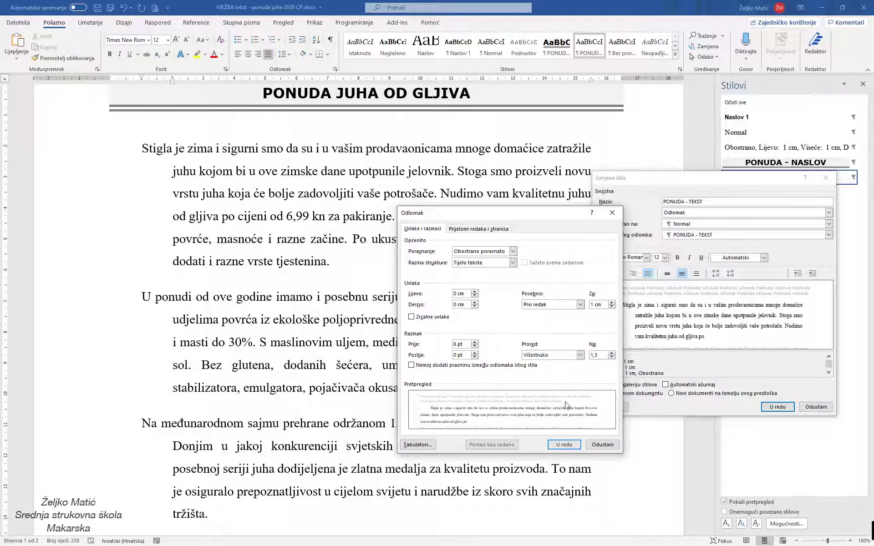
left_click(564, 445)
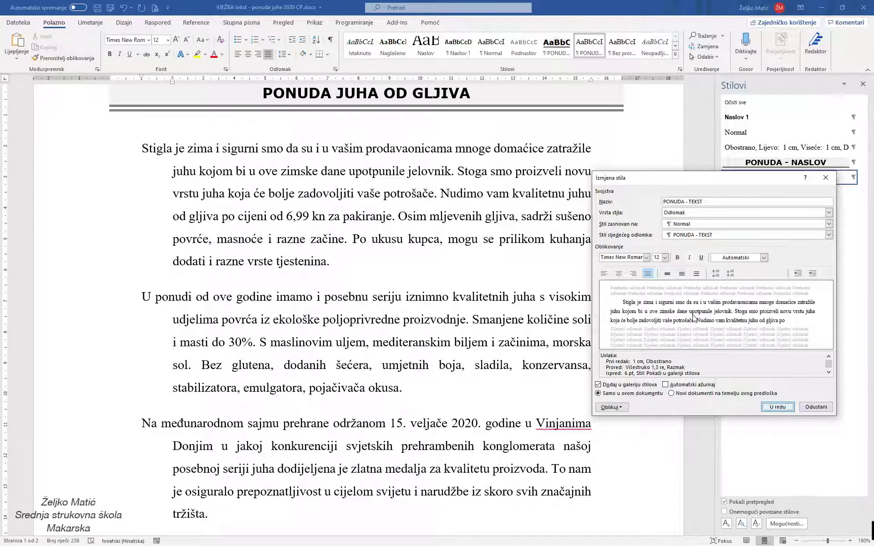
Make PONUDA - TEKST italic, bold 'juhu od gljiva', and select 'soli i masti'.
left_click(689, 259)
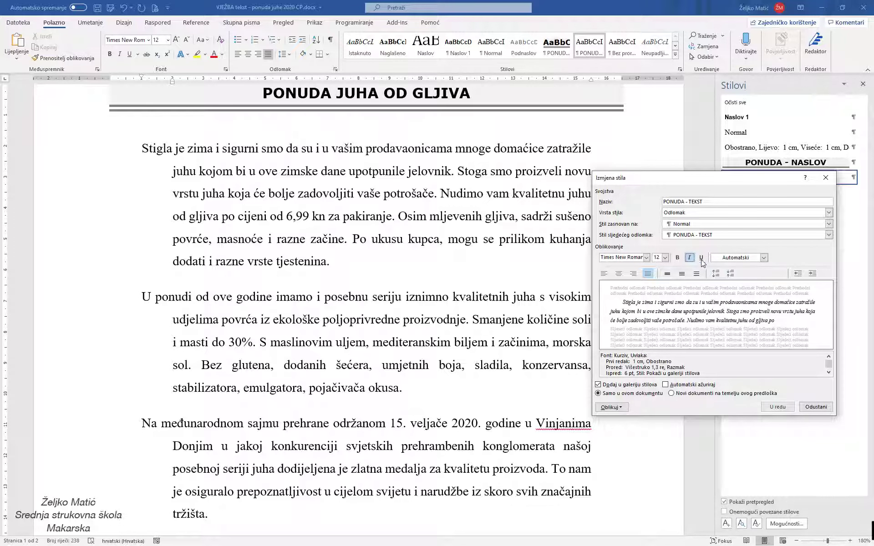
left_click(778, 407)
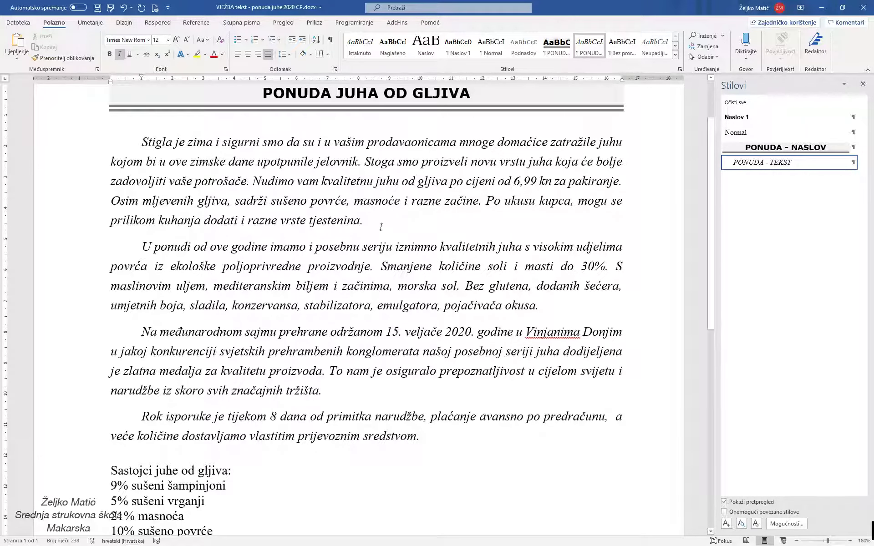
left_click_drag(383, 181, 436, 181)
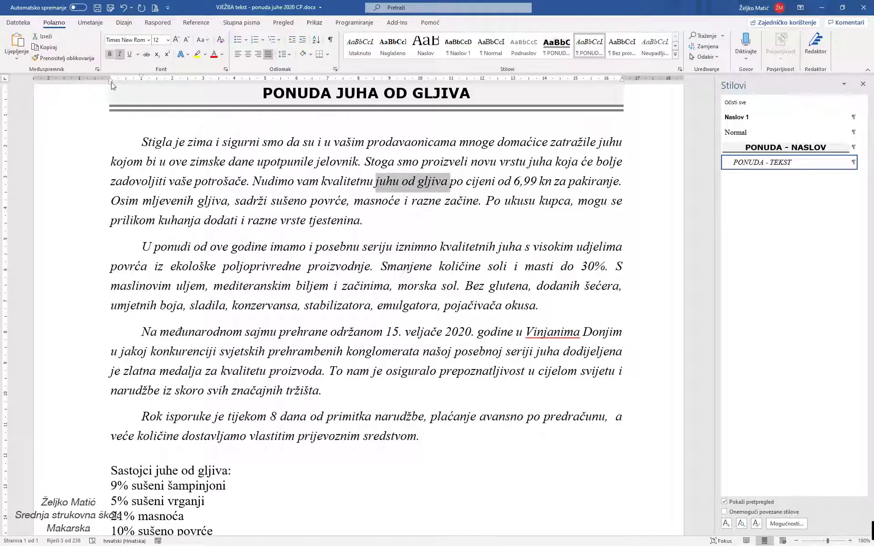
left_click(109, 55)
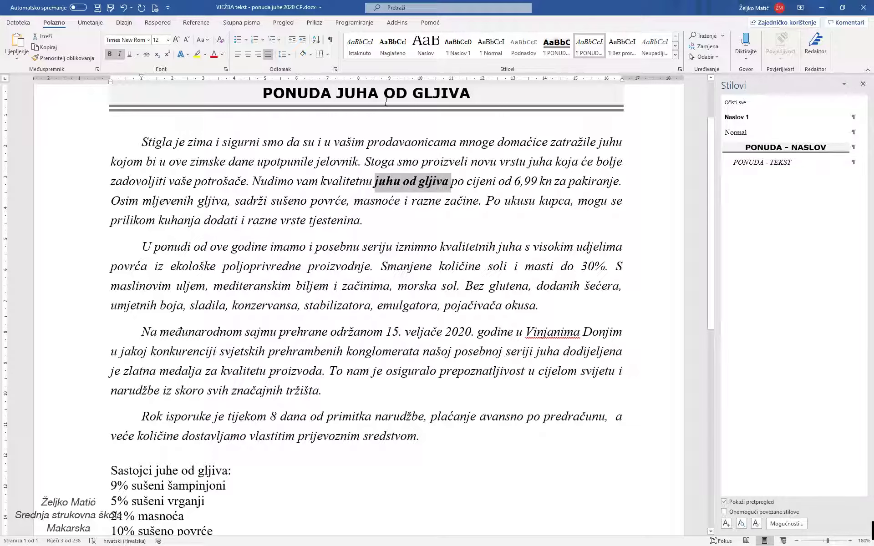
left_click_drag(488, 267, 547, 264)
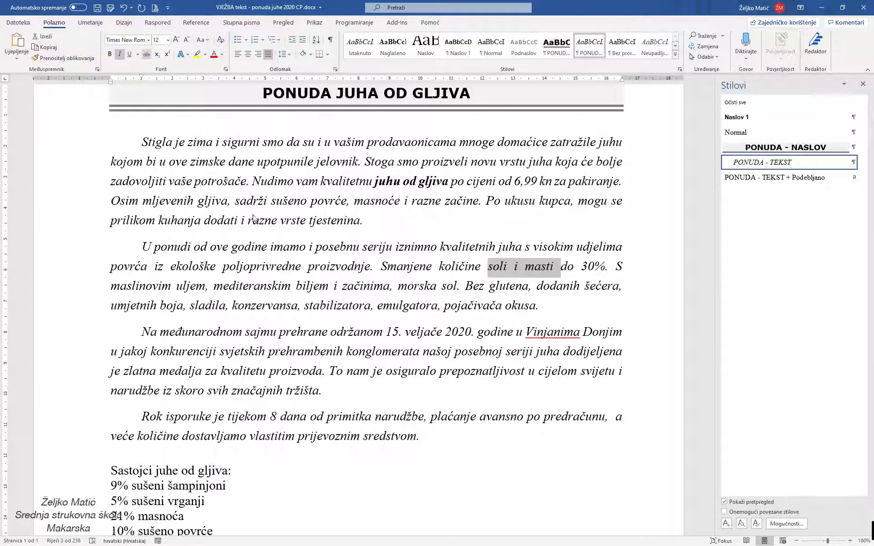
Apply strikethrough to 'soli i masti'.
left_click(146, 53)
scroll(185, 274, "down", 5)
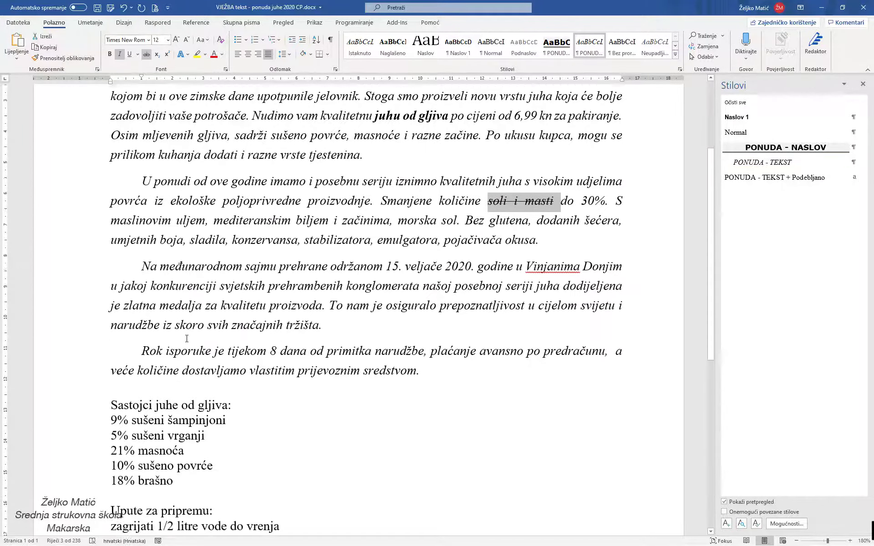
scroll(185, 335, "down", 1)
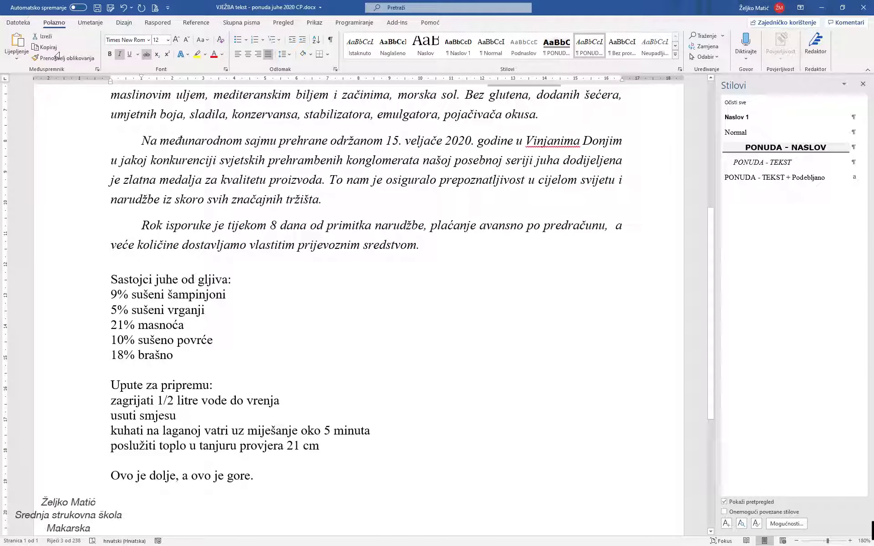
Bullet the five ingredient lines under 'Sastojci juhe od gljiva:' and view the bullet choices.
left_click_drag(86, 294, 87, 357)
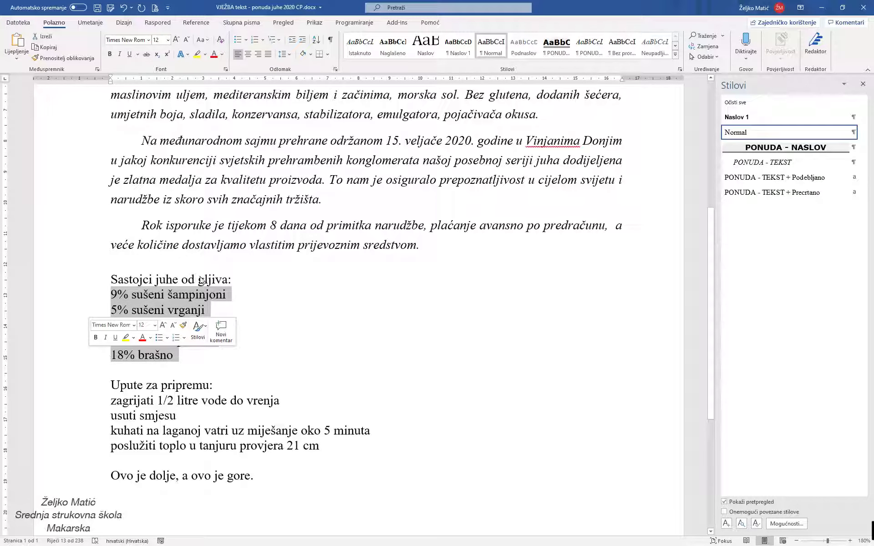
left_click(238, 40)
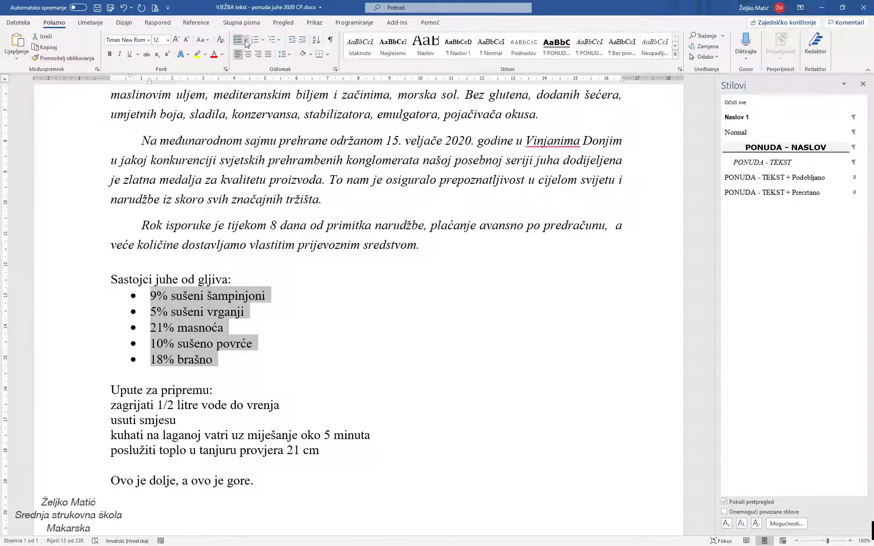
left_click(246, 41)
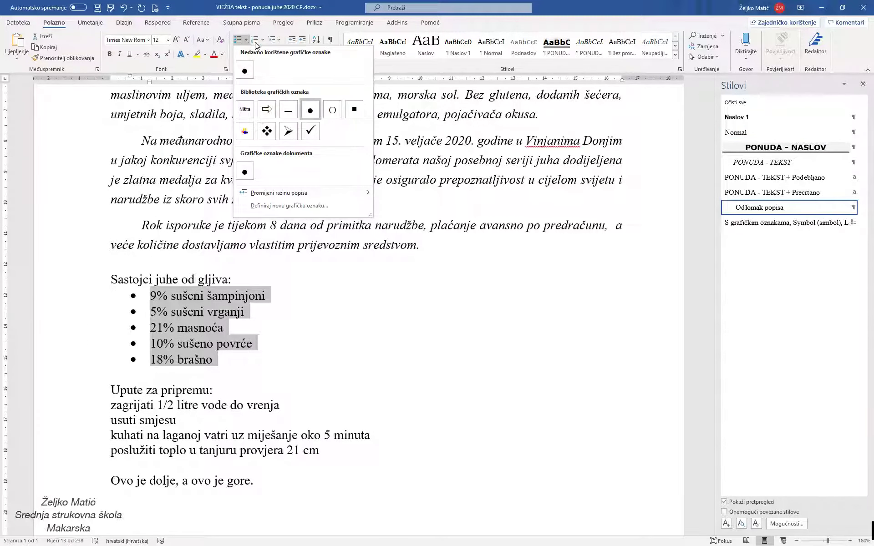
Open Define New Bullet's Symbol picker and browse its font list.
left_click(298, 206)
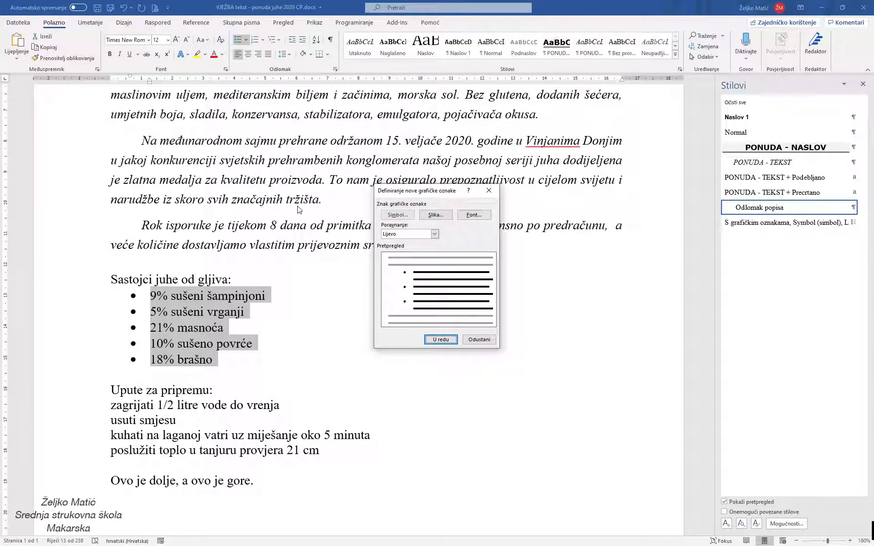
left_click(399, 216)
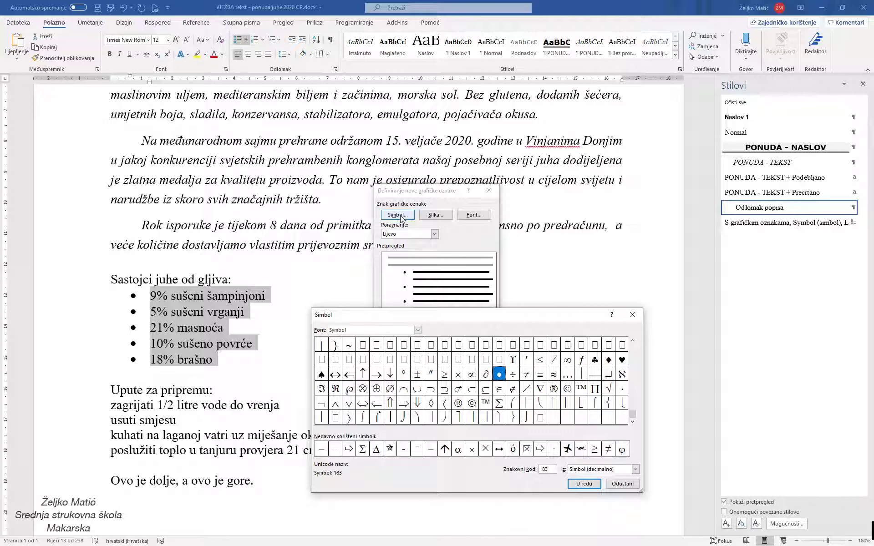
left_click(418, 331)
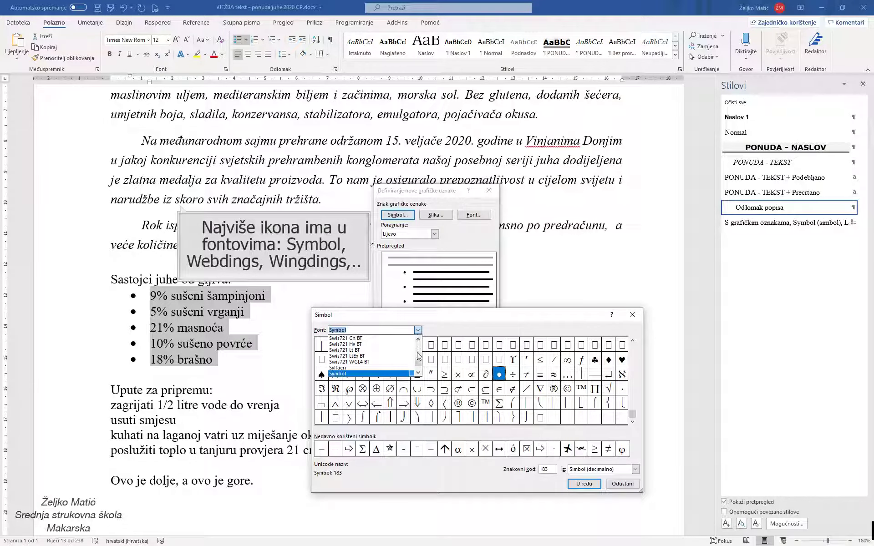
left_click(418, 373)
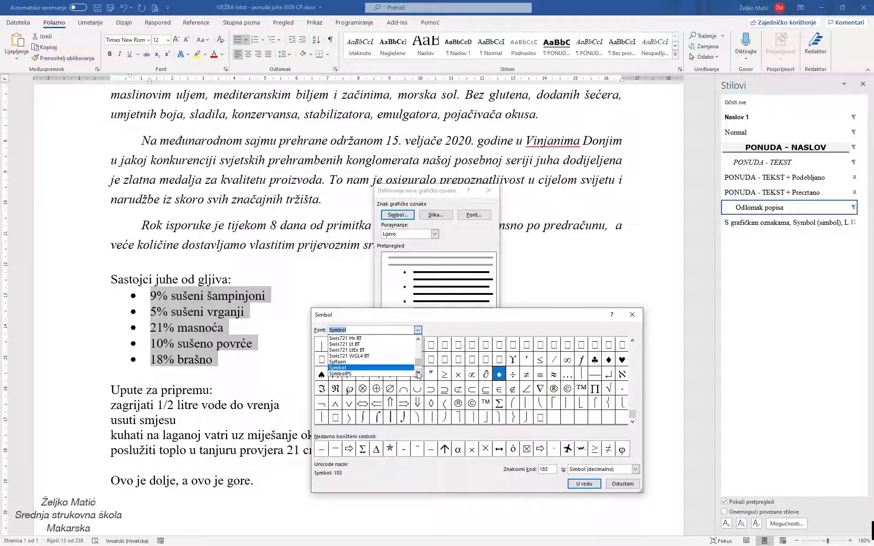
left_click_drag(417, 362, 419, 366)
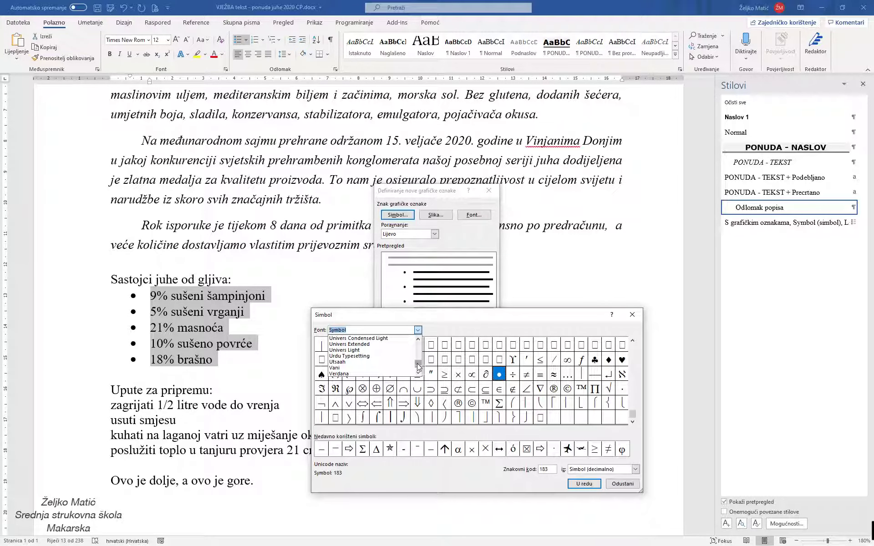
left_click(418, 373)
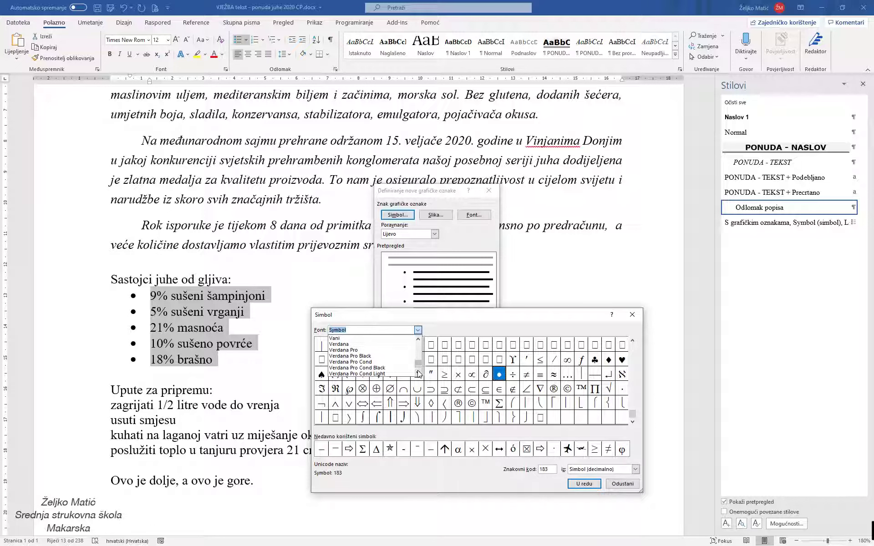
left_click(419, 373)
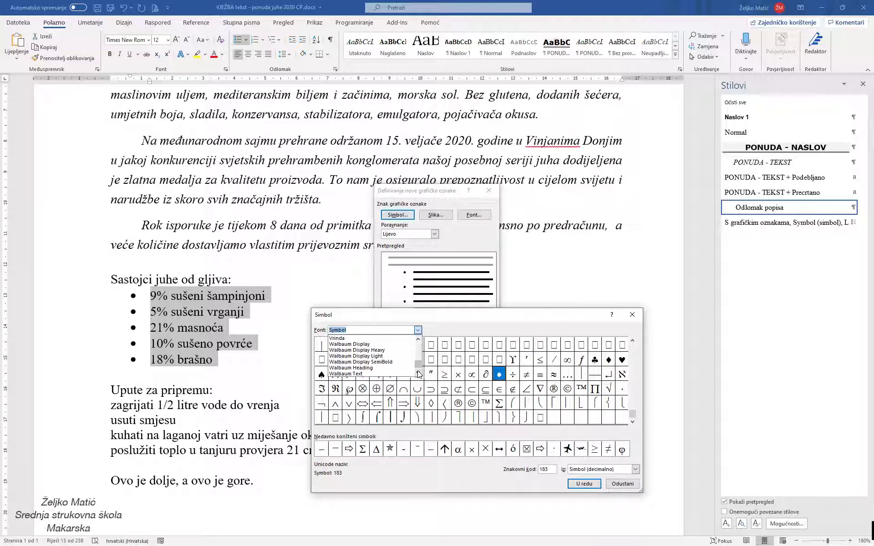
Preview the Webdings and then Wingdings symbols as bullet candidates.
left_click(418, 374)
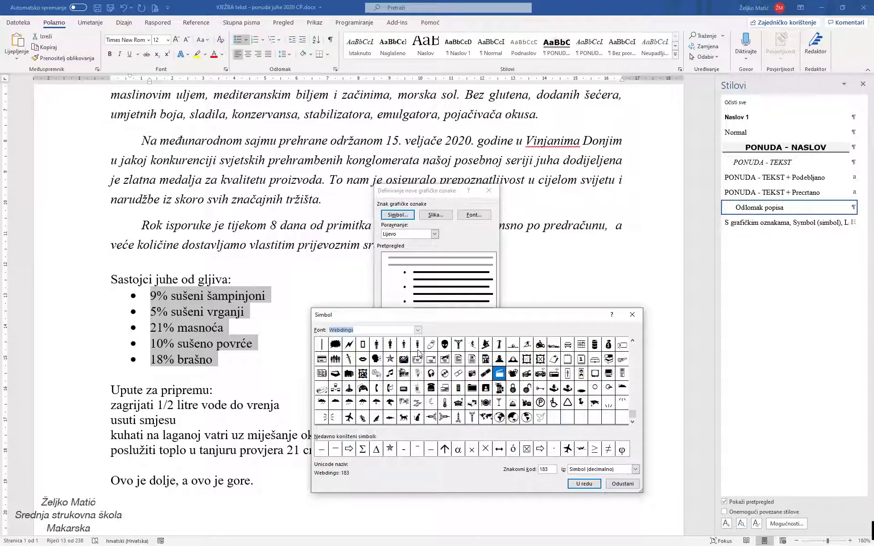
left_click(418, 330)
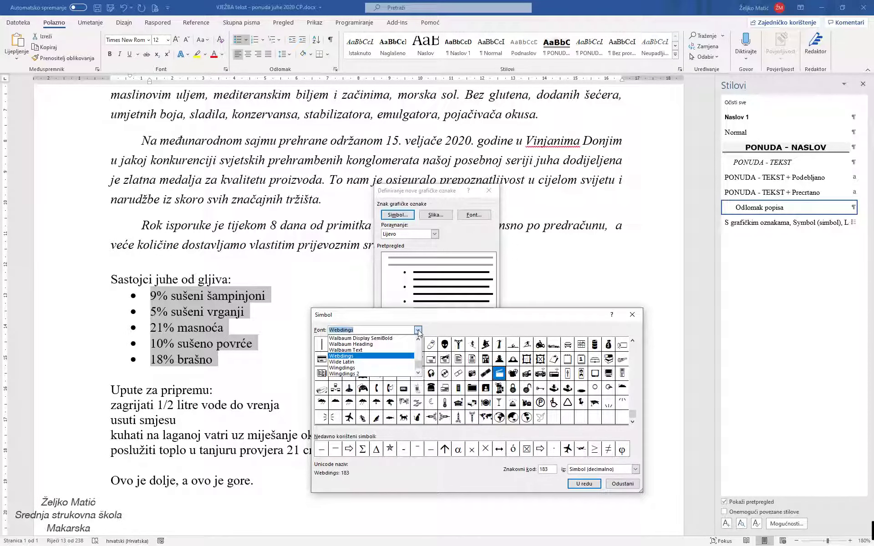
left_click(418, 374)
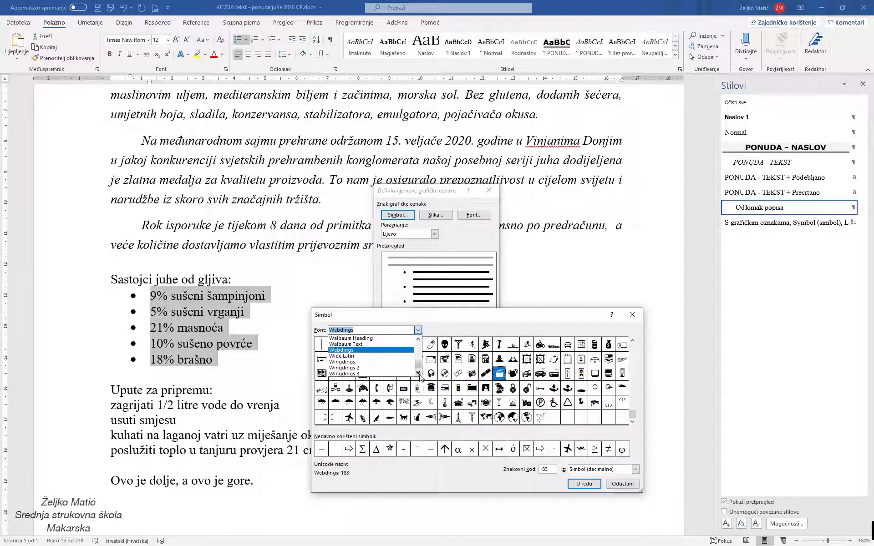
left_click(360, 362)
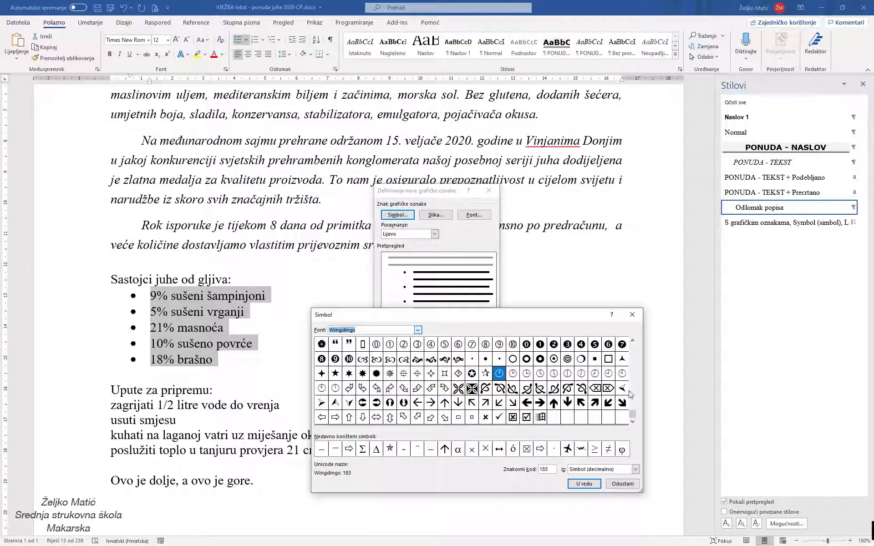
left_click_drag(633, 413, 632, 345)
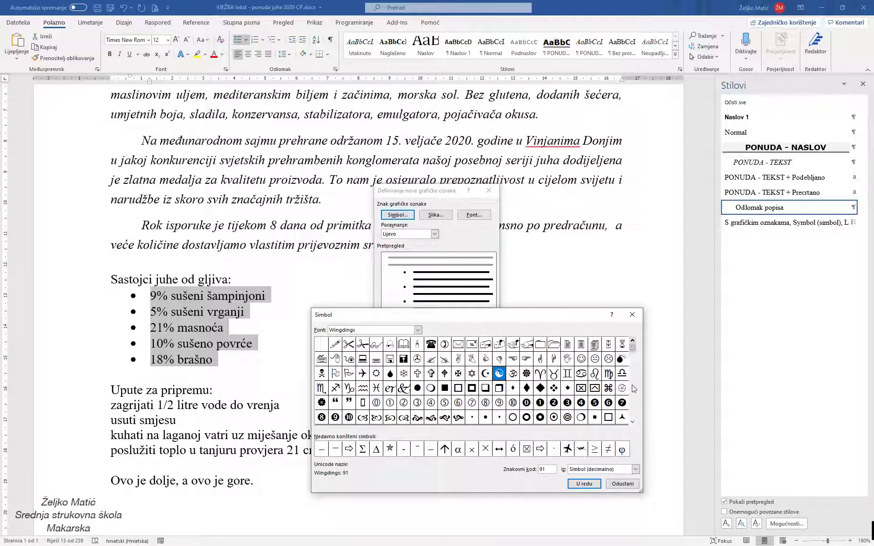
left_click(632, 423)
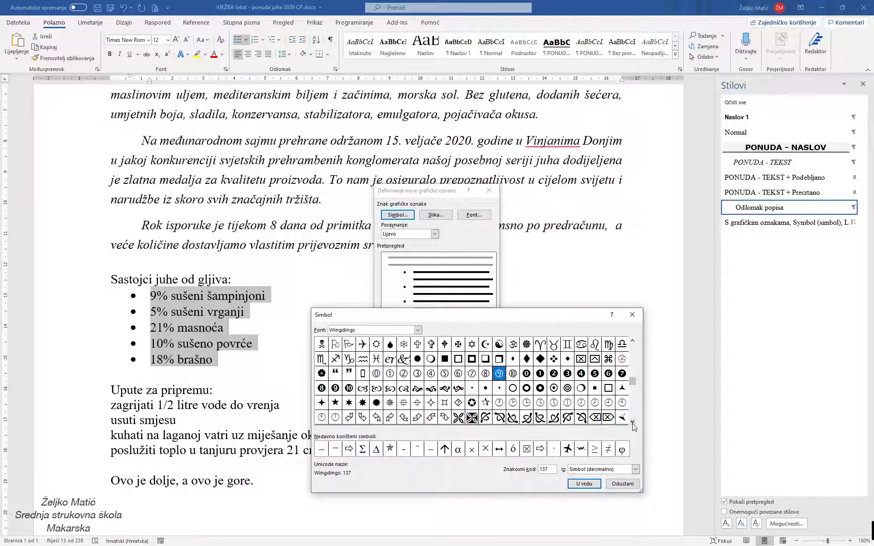
left_click(633, 424)
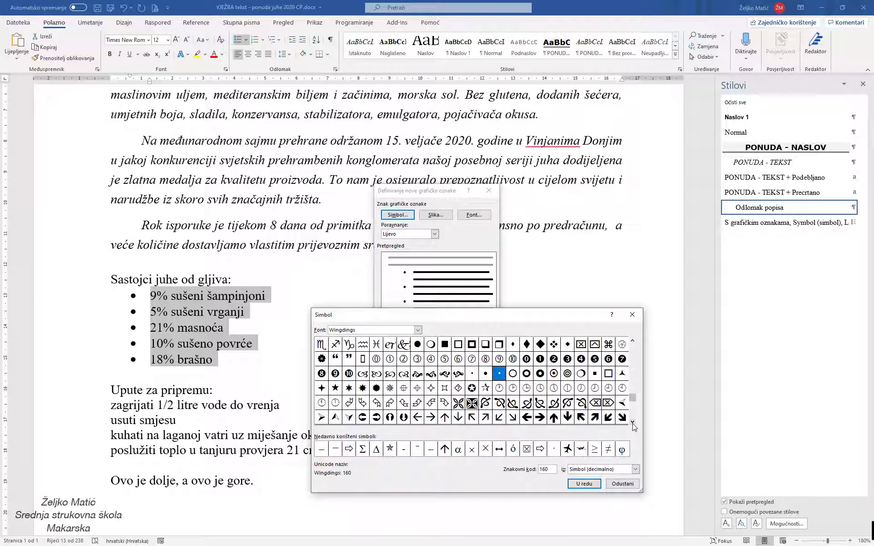
left_click(632, 424)
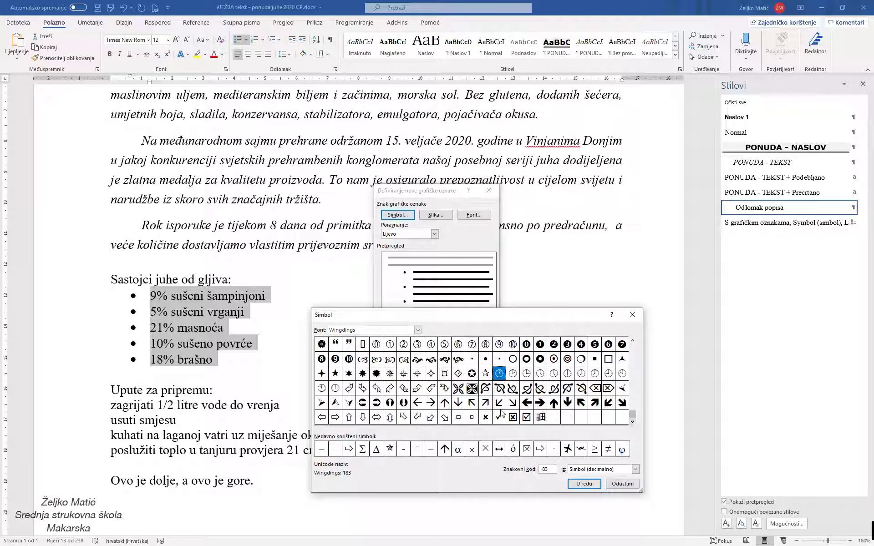
Switch the symbol font to Wingdings 2 and browse its characters.
left_click(418, 330)
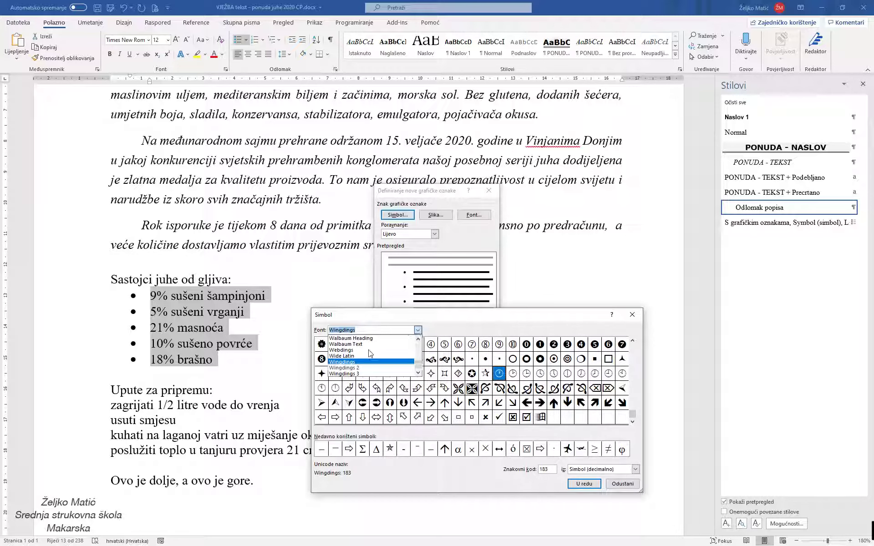
left_click(365, 368)
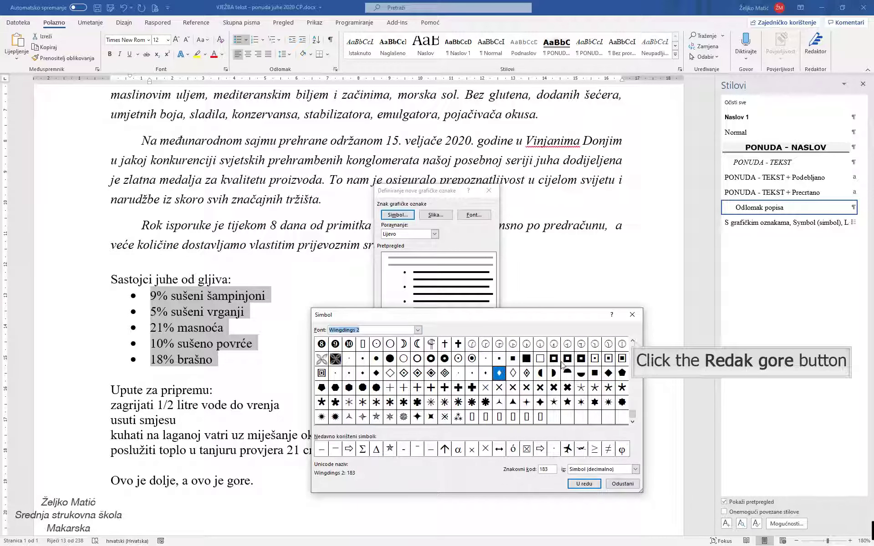
left_click(633, 342)
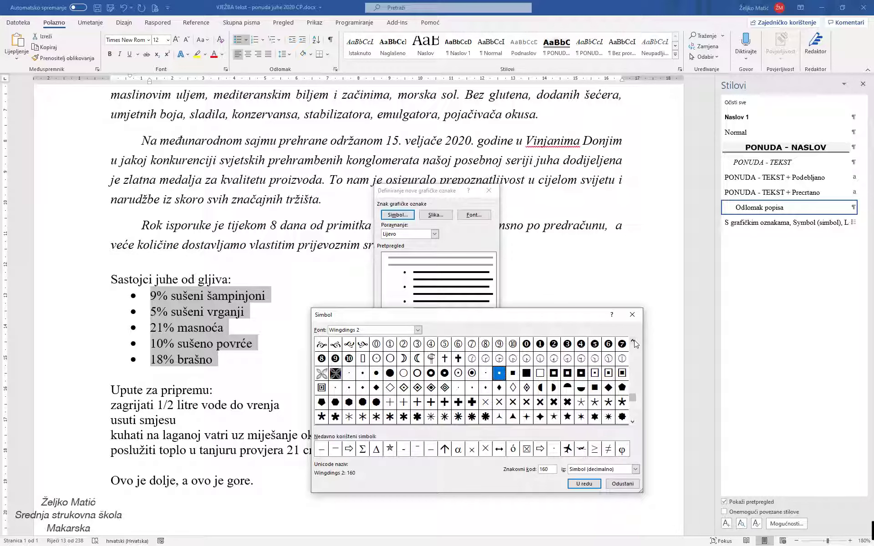
double_click(633, 342)
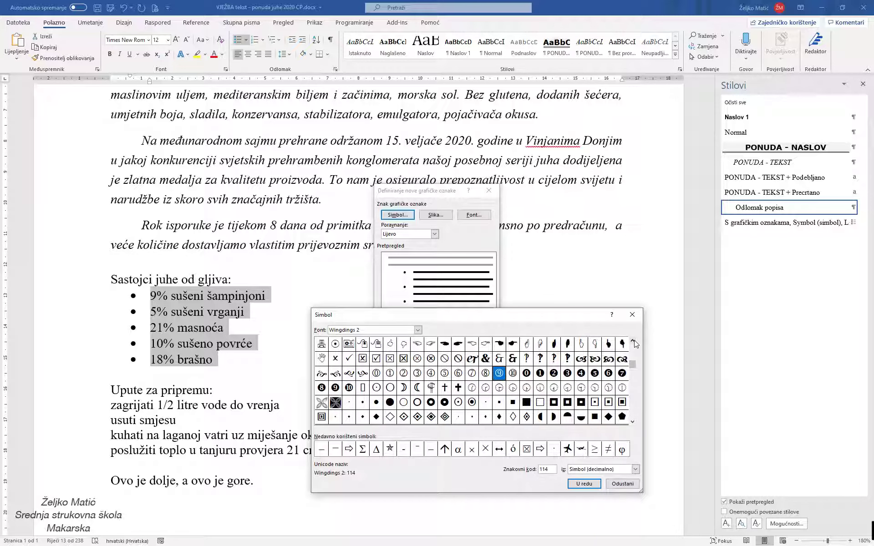
left_click(633, 343)
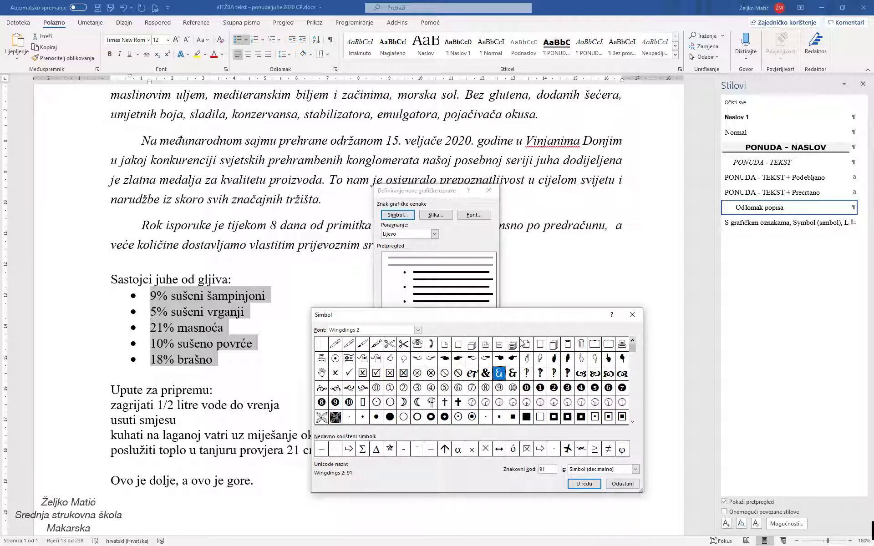
Switch the symbol font to Wingdings 3 to show its arrow characters.
left_click(418, 331)
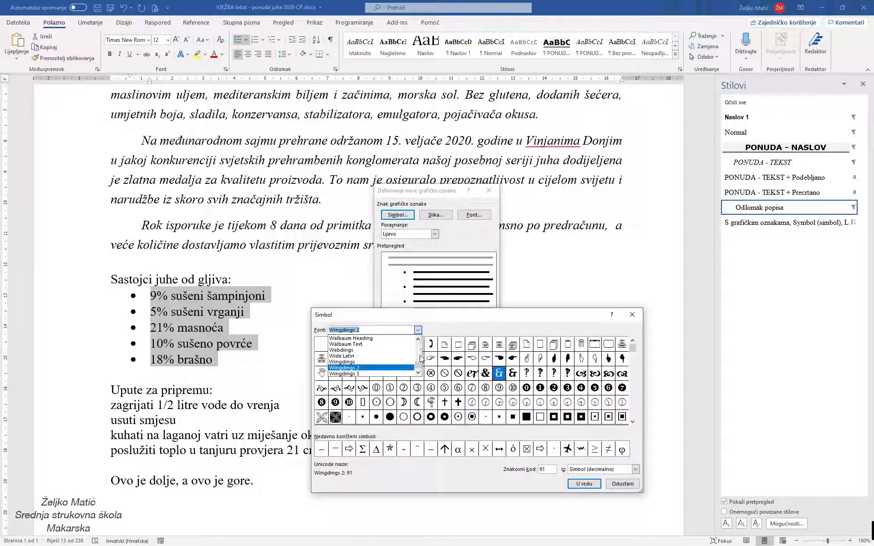
scroll(421, 368, "down", 4)
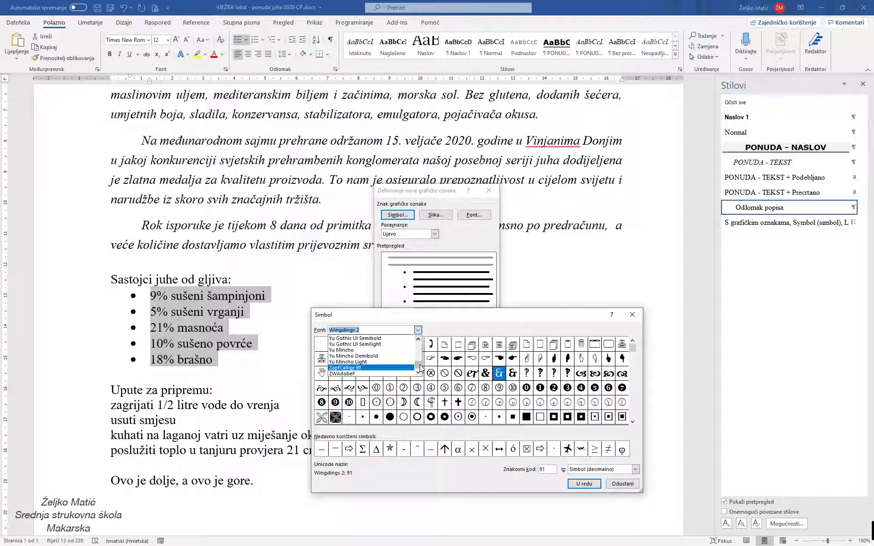
scroll(420, 342, "up", 4)
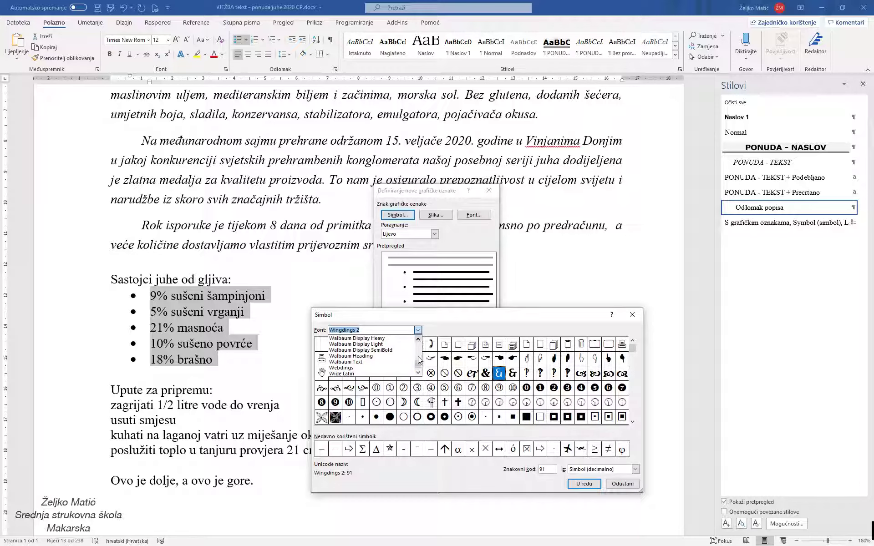
double_click(419, 374)
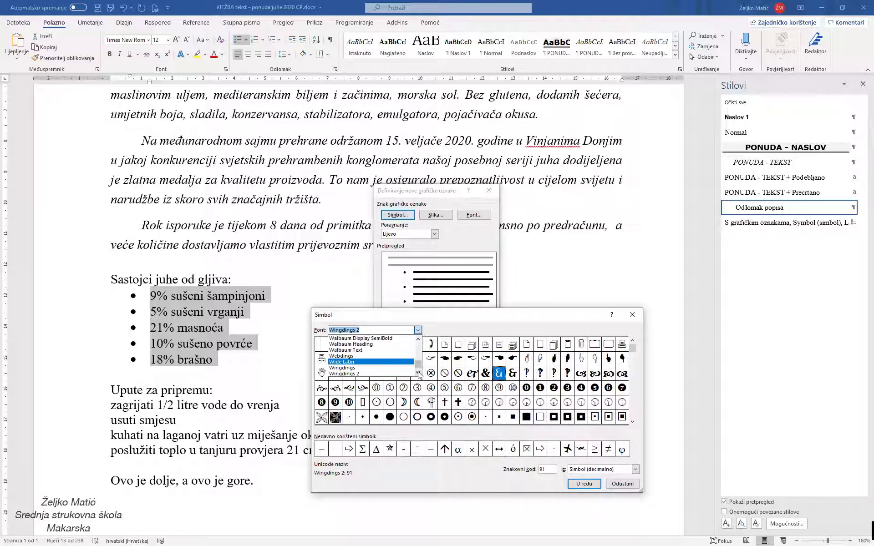
left_click(420, 375)
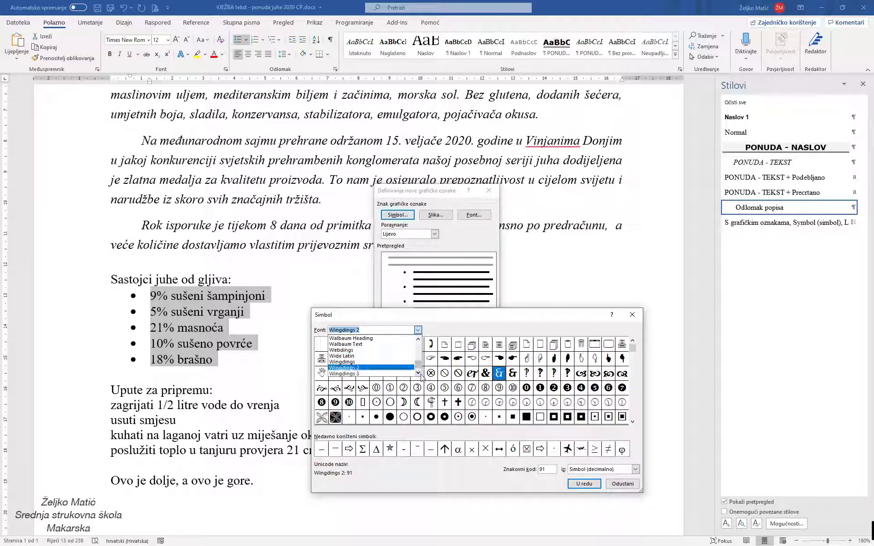
left_click(377, 374)
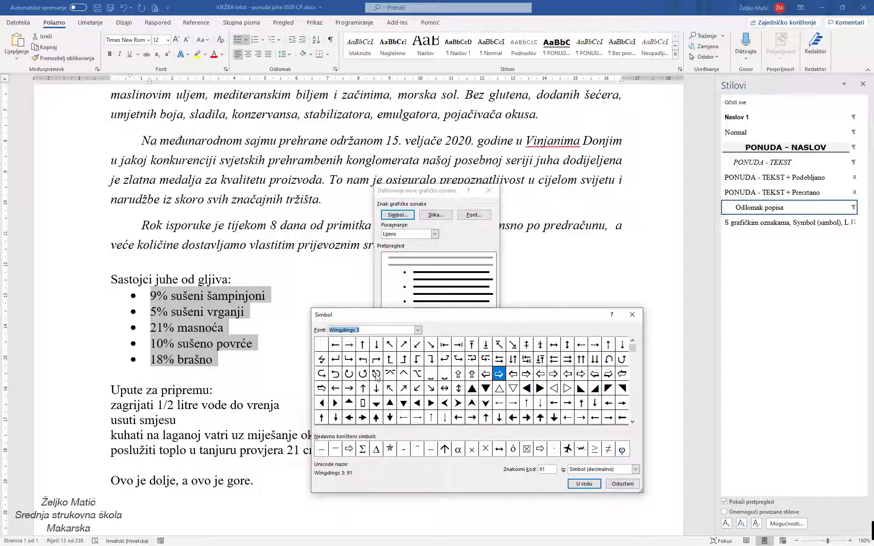
Use the Wingdings 3 arrow with code 142 as the ingredient list's bullet.
key("Down")
key("Down")
key("Right")
key("Right")
key("Right")
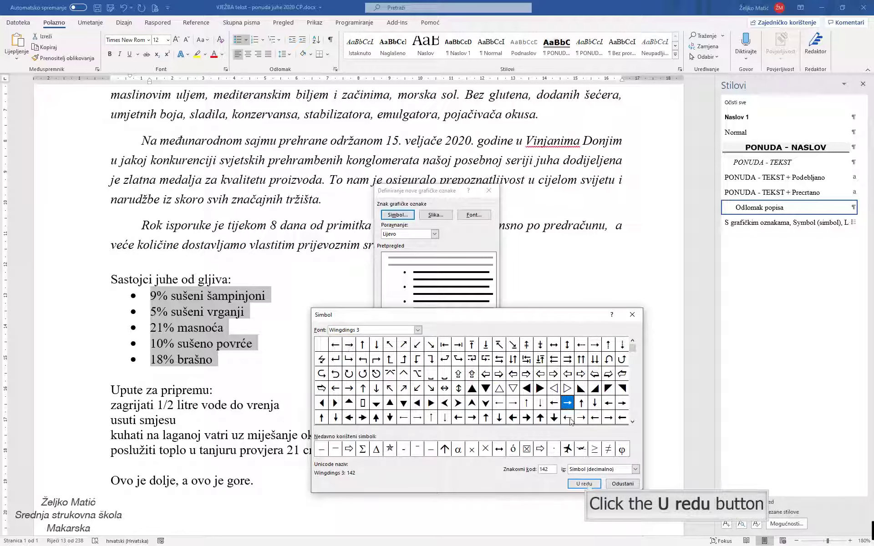
left_click(587, 484)
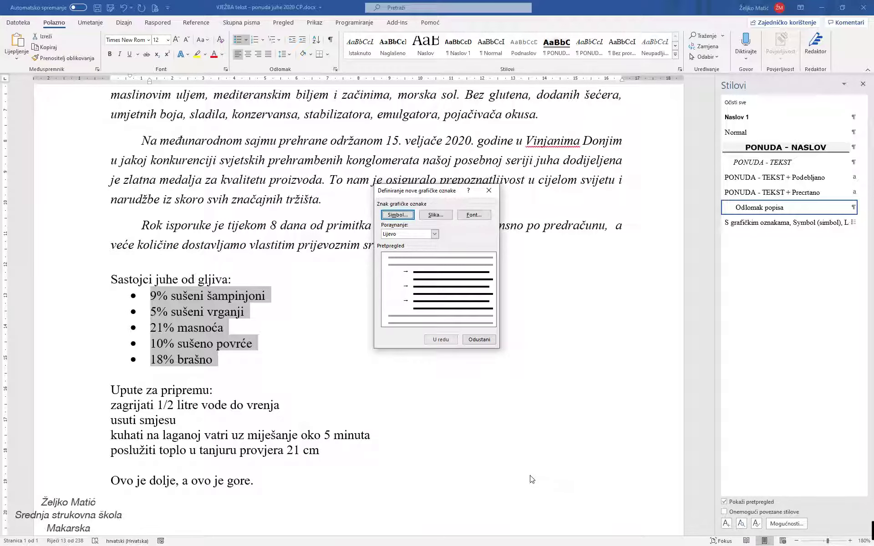
left_click(441, 340)
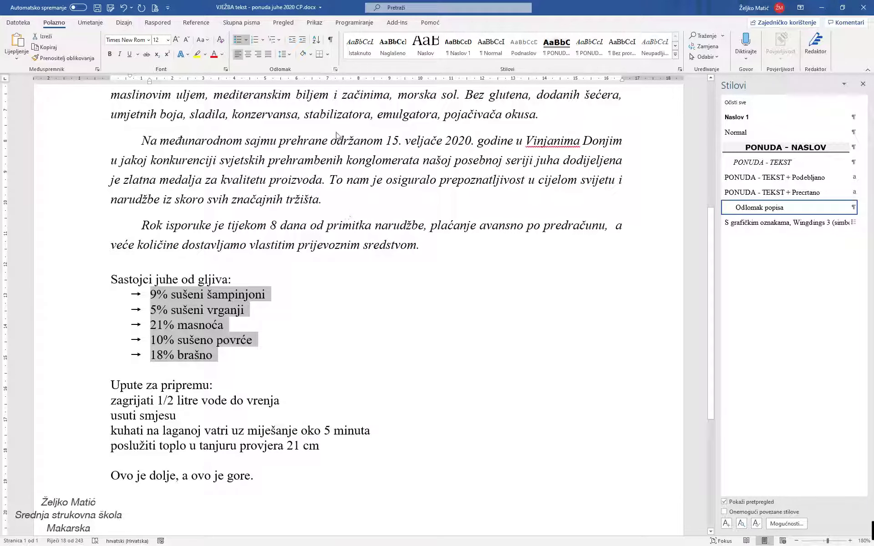
Give the arrow list a 1 cm left indent and 0,5 cm hanging indent.
left_click(335, 69)
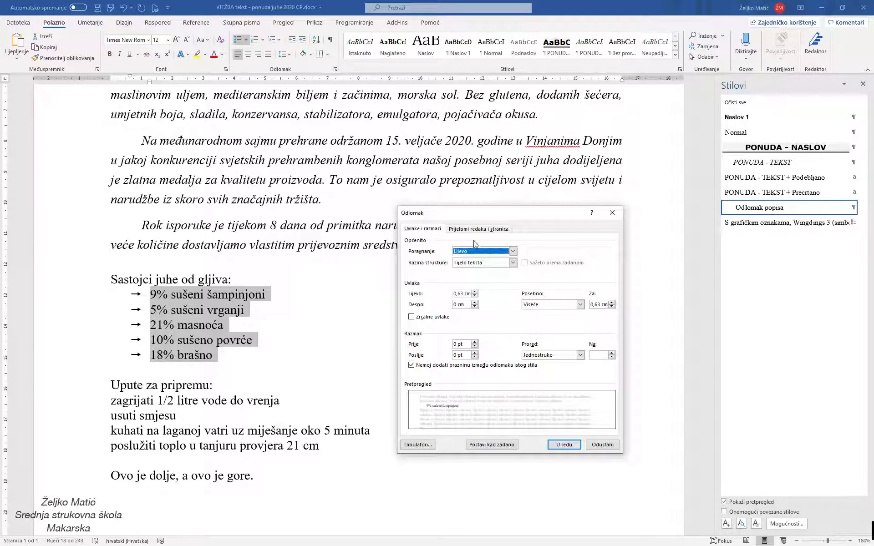
left_click(475, 296)
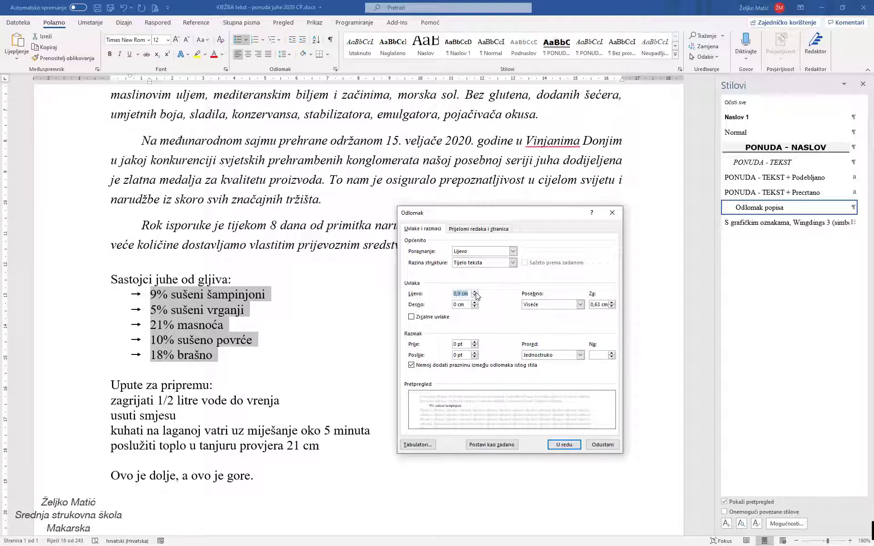
left_click(476, 293)
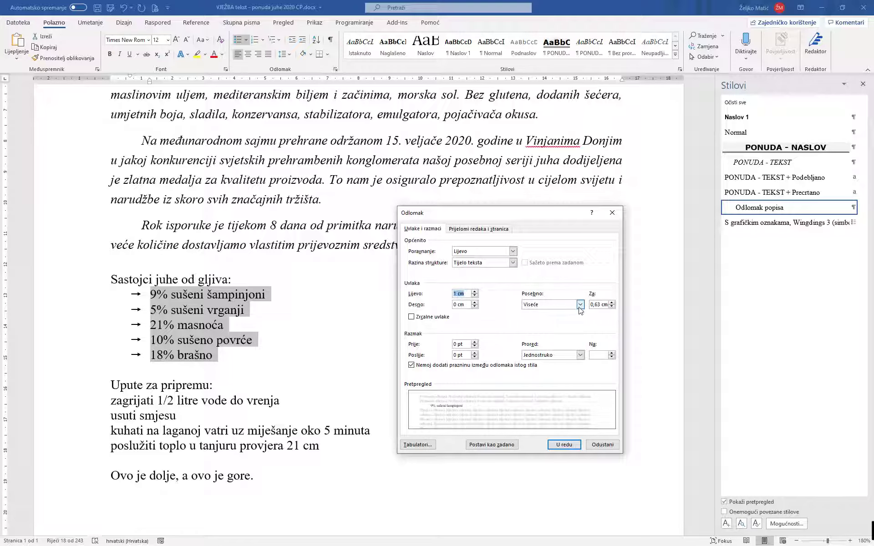
left_click(612, 302)
left_click(612, 307)
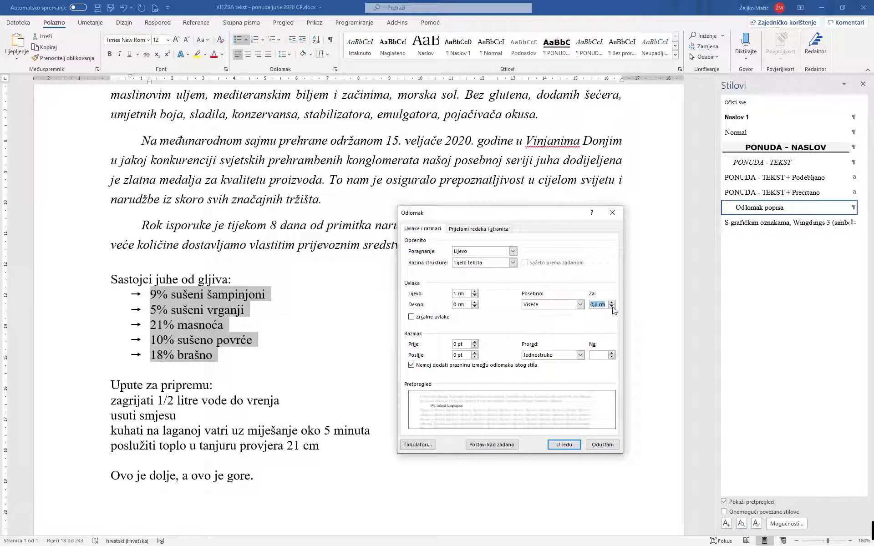
left_click(564, 445)
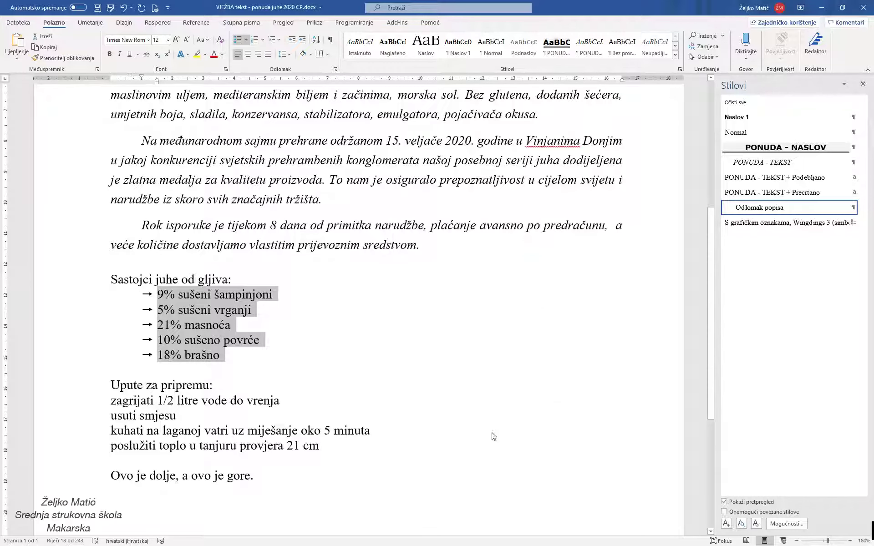
Set the arrow list's line spacing to Multiple 1,3.
left_click(336, 70)
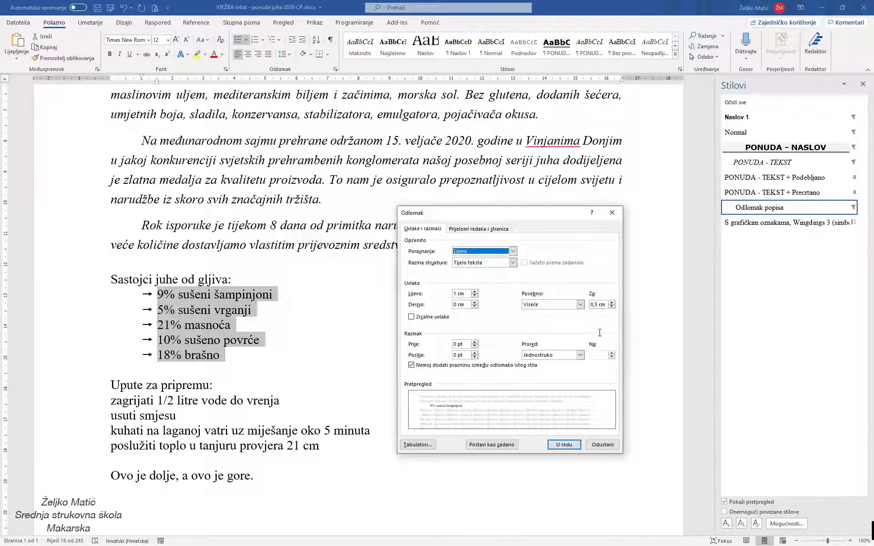
left_click(599, 355)
type("1,3")
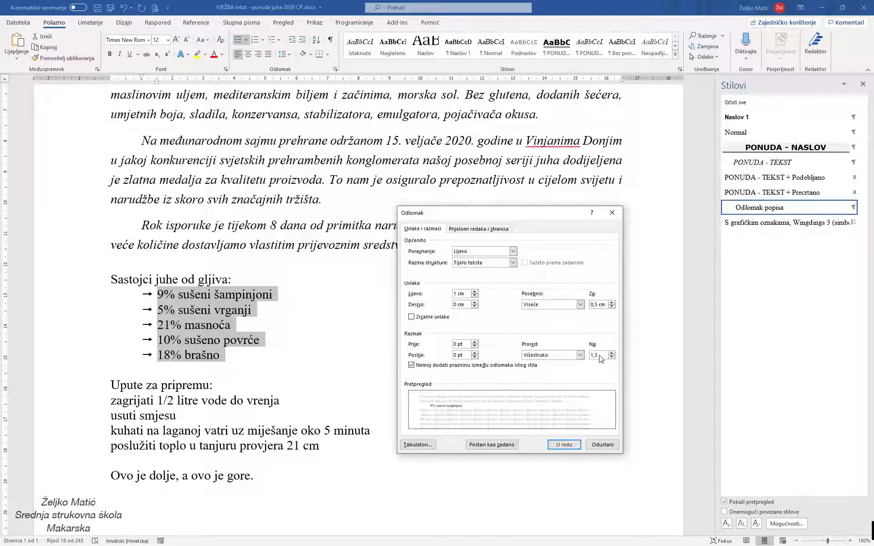
left_click(566, 444)
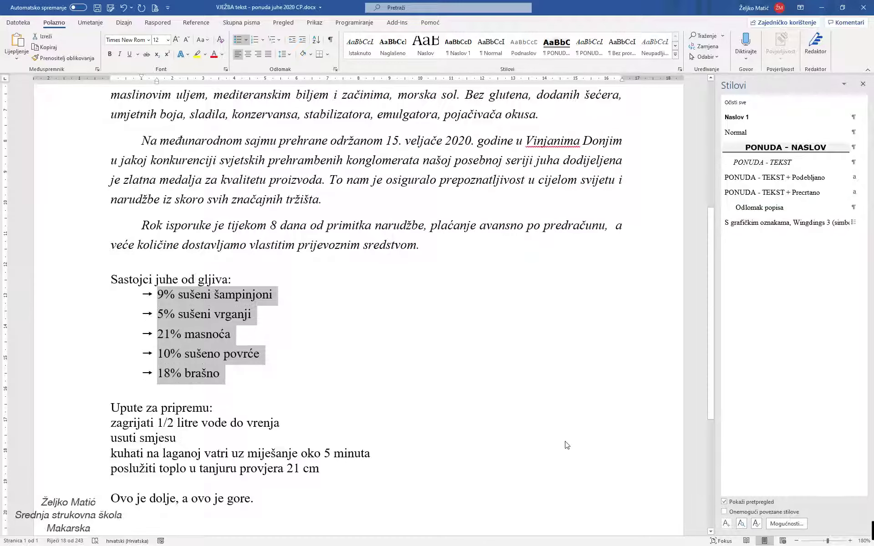
Save the list's formatting as style 'PONUDA - SASTOJCI' and reapply it after testing Normal.
left_click(725, 525)
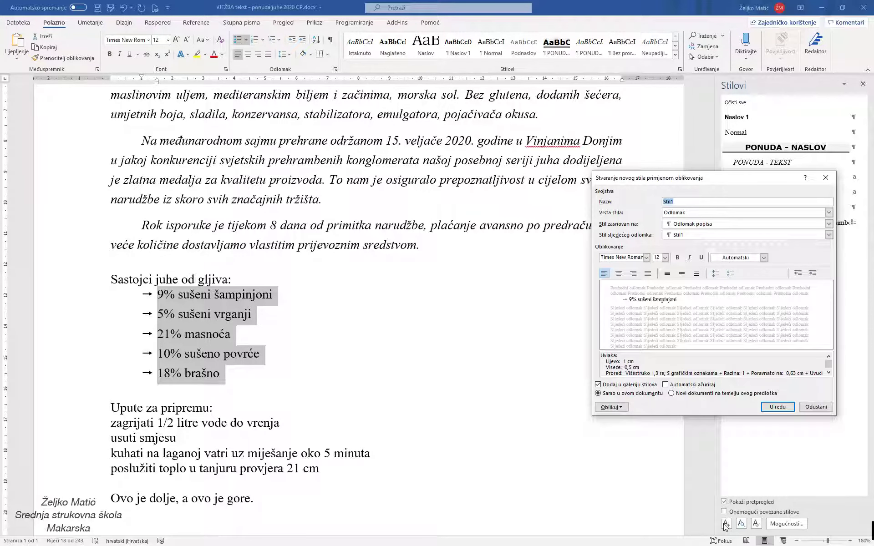
type("PONUDA - SASTOJCI")
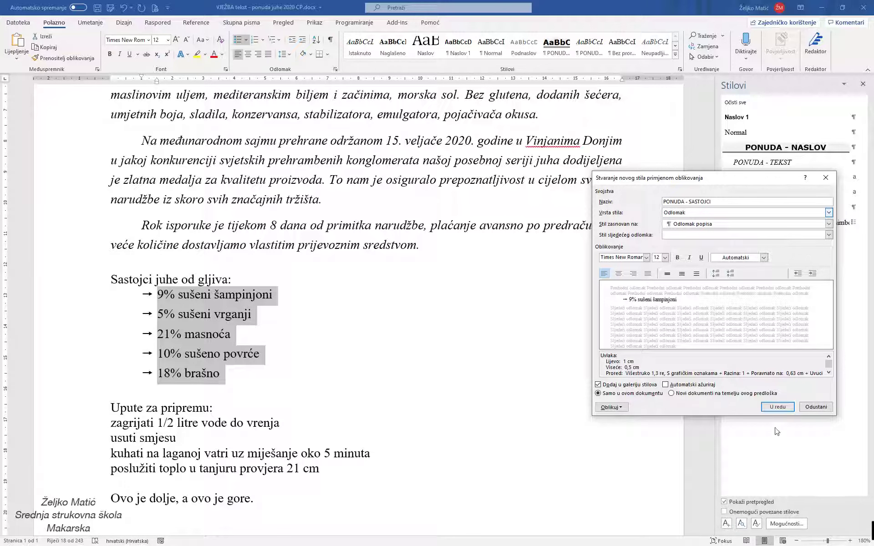
left_click(777, 406)
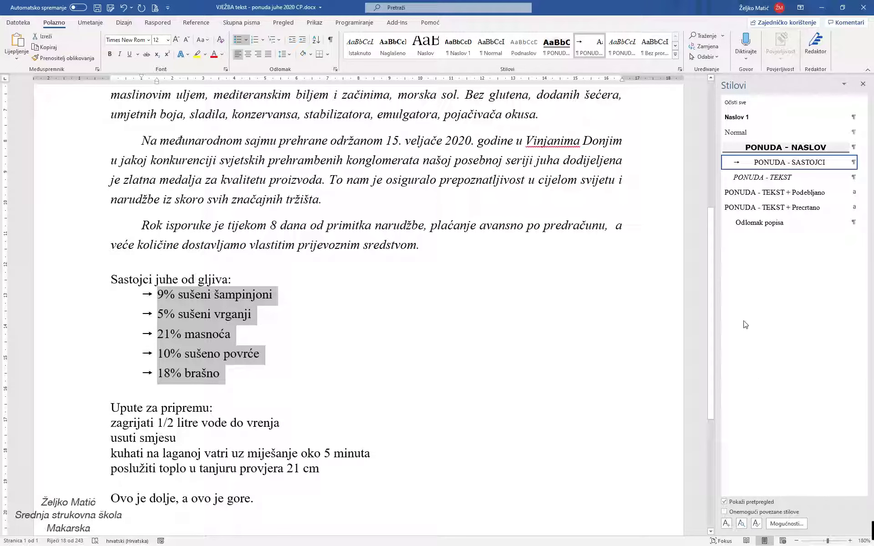
left_click(738, 132)
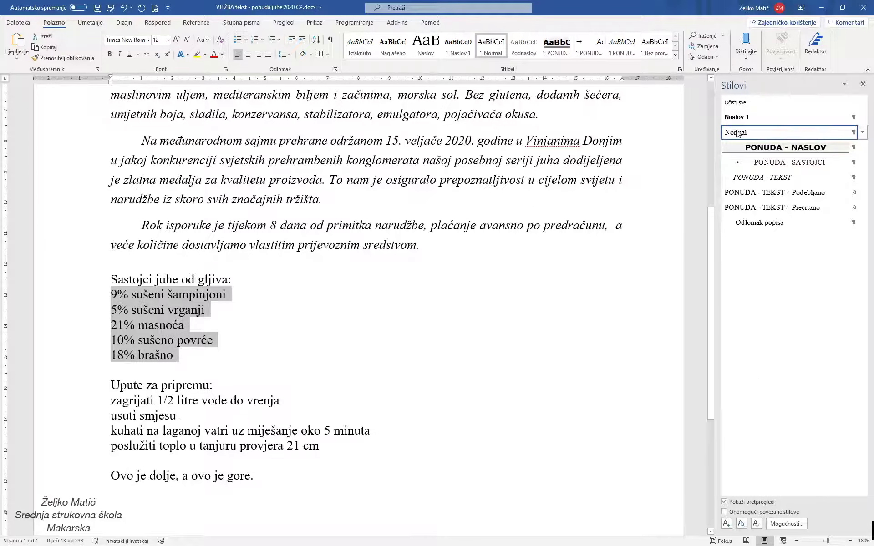
left_click(748, 164)
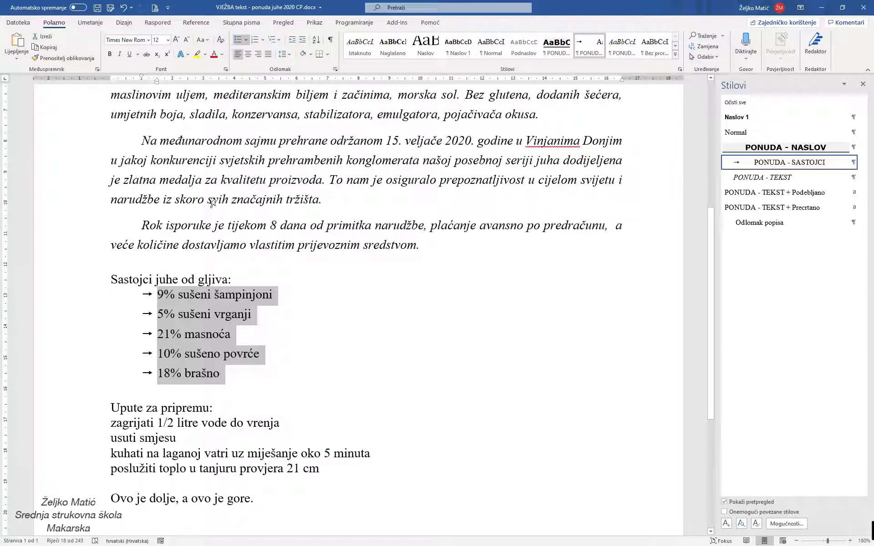
Underline the headings 'Sastojci juhe od gljiva:' and 'Upute za pripremu:'.
left_click(95, 280)
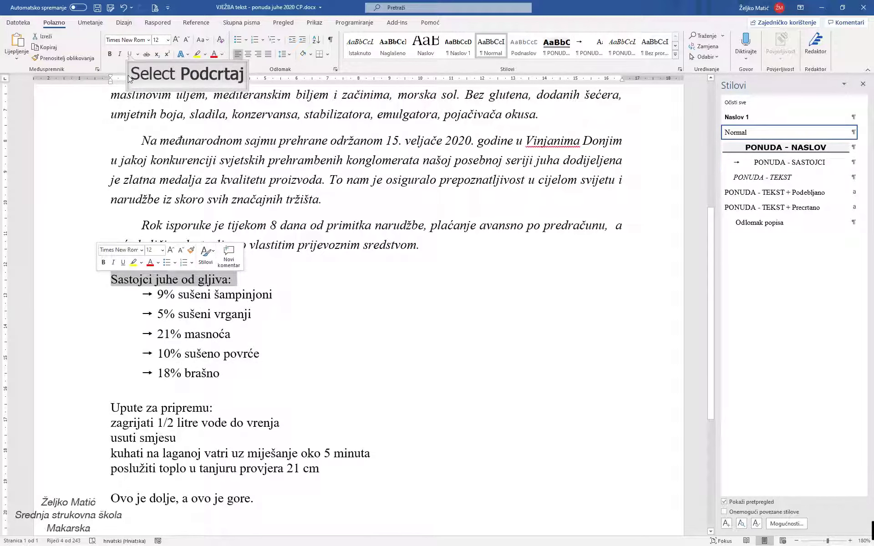
left_click(128, 55)
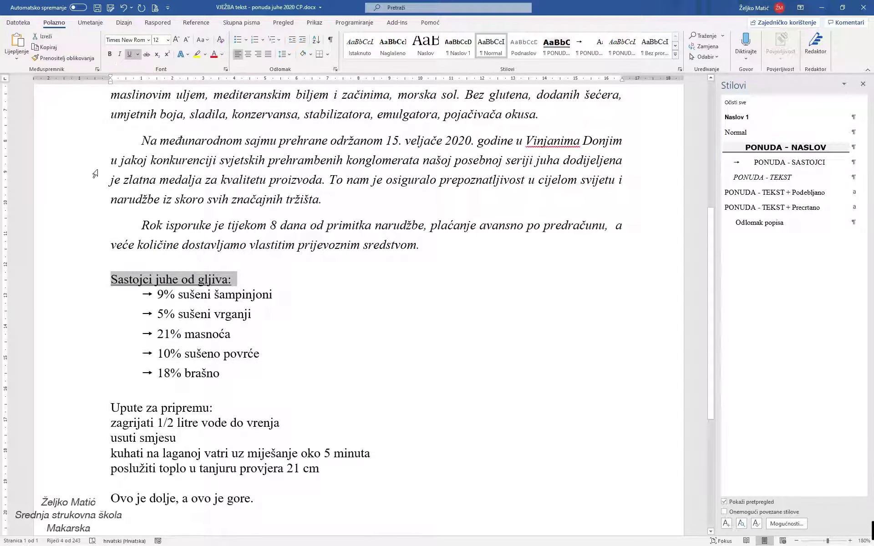
left_click(88, 409)
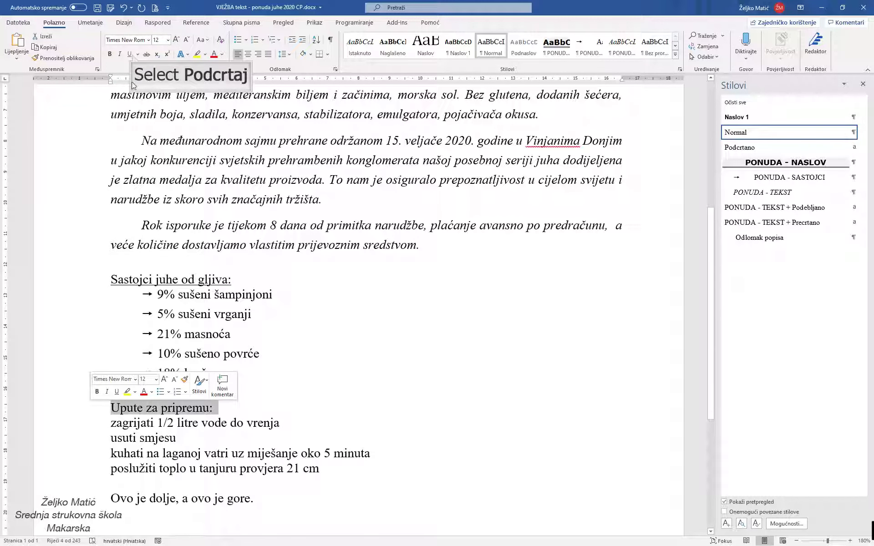
left_click(130, 55)
Select the four preparation step lines.
scroll(144, 323, "down", 2)
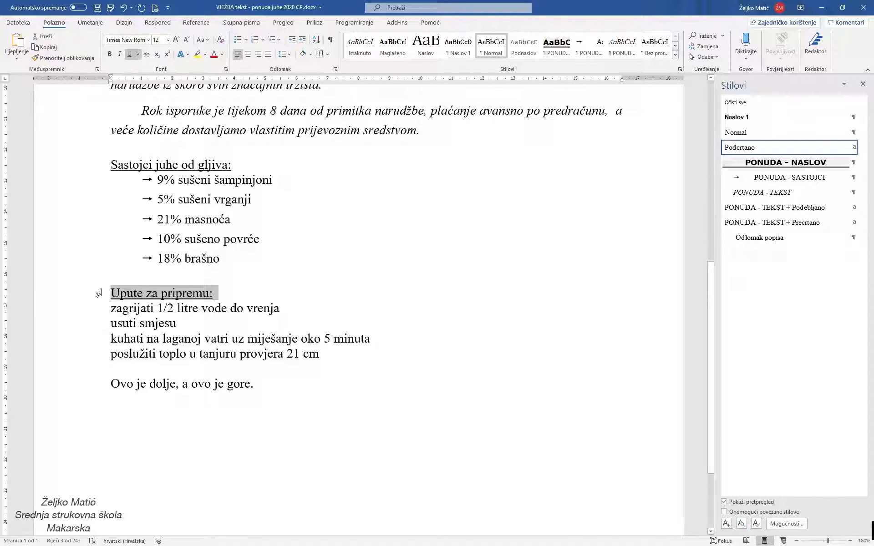
left_click(99, 310)
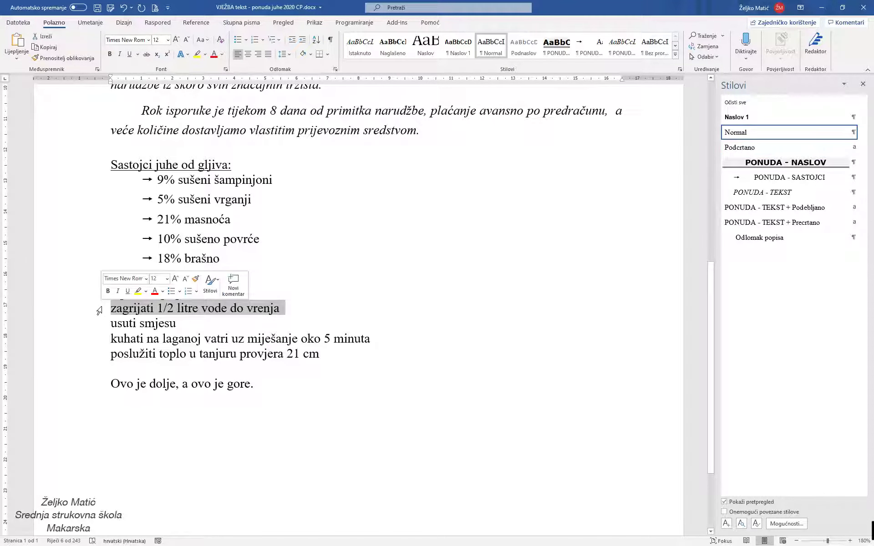
left_click_drag(99, 310, 99, 353)
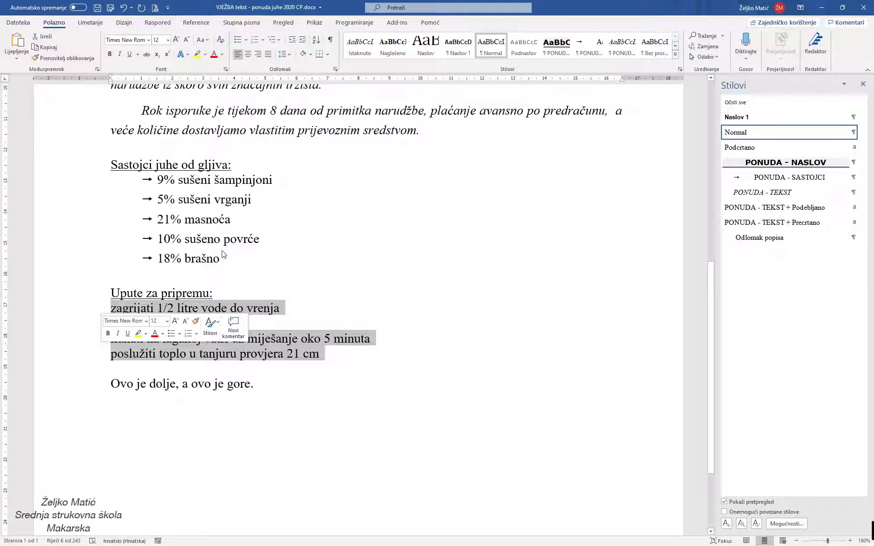
Turn the four preparation steps into a numbered list.
left_click(253, 40)
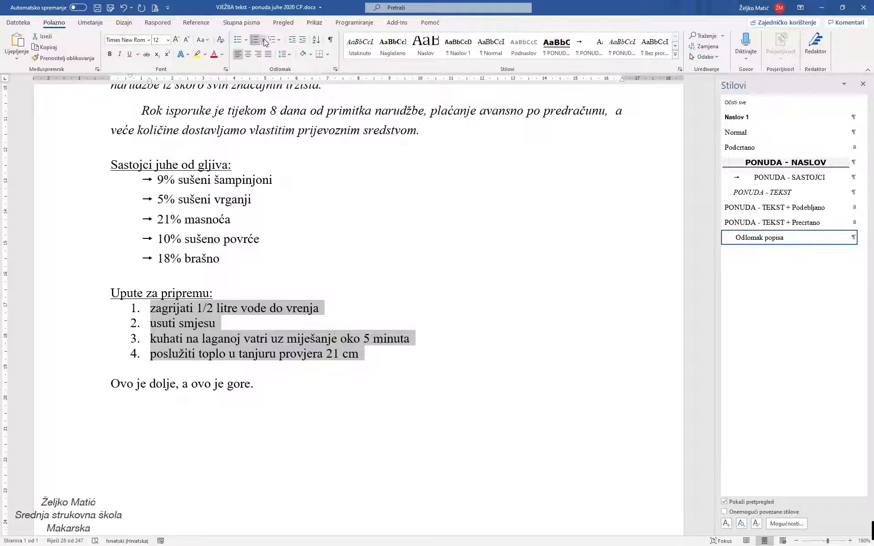
left_click(264, 40)
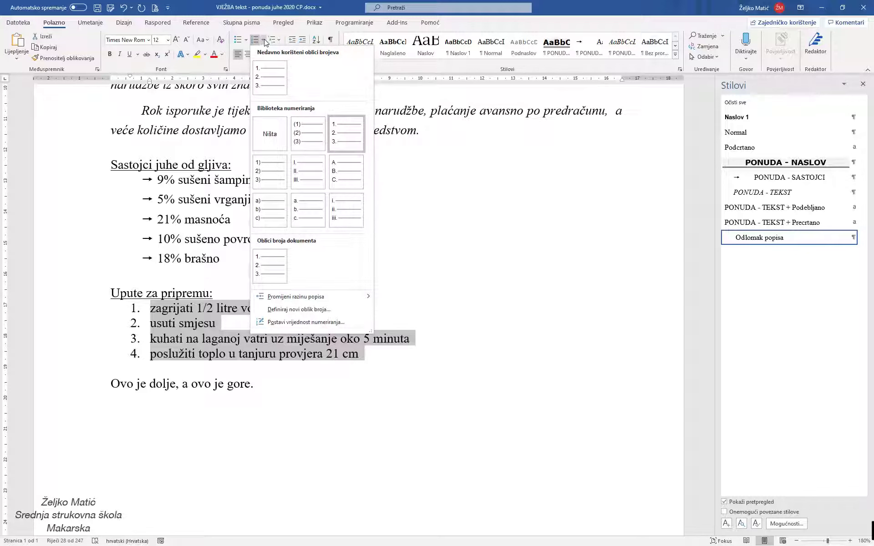
left_click(265, 41)
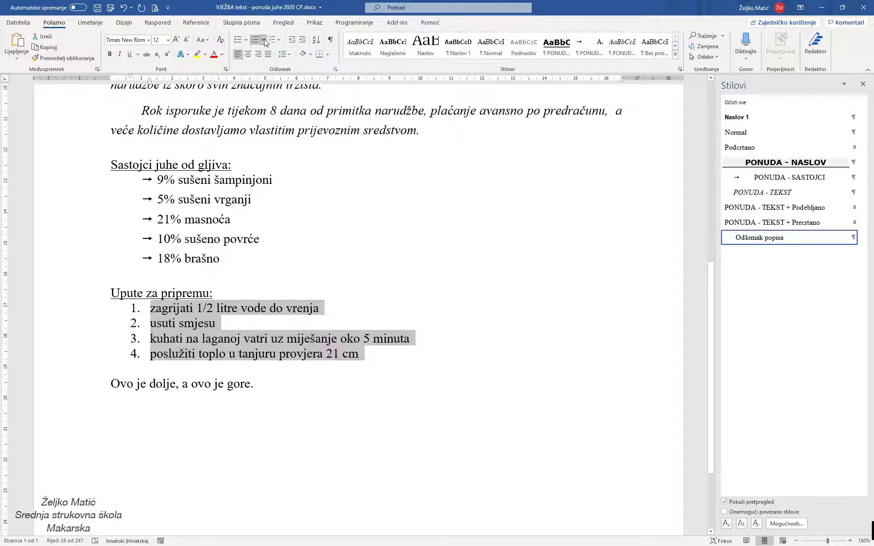
Give the steps 1 cm left, 0,5 cm hanging indent, 1,3 spacing, 3 pt before/after.
left_click(336, 69)
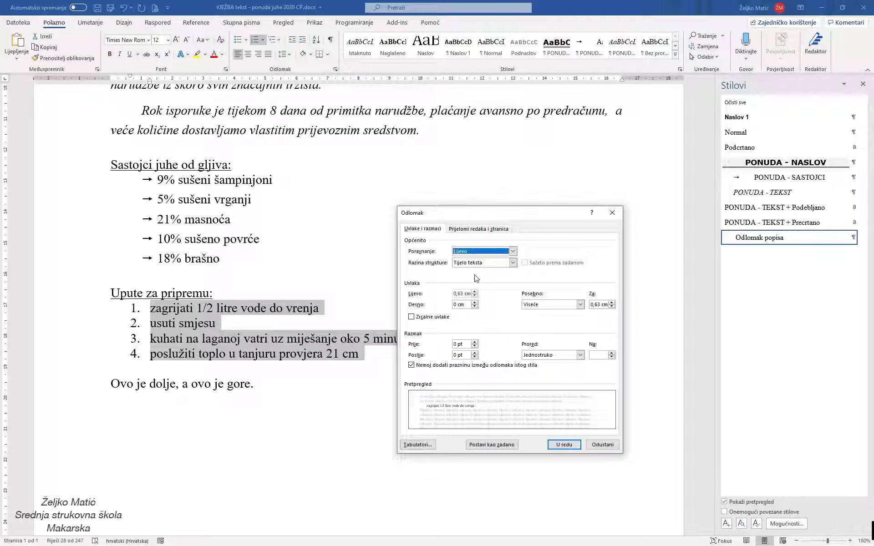
left_click(474, 292)
left_click(474, 292)
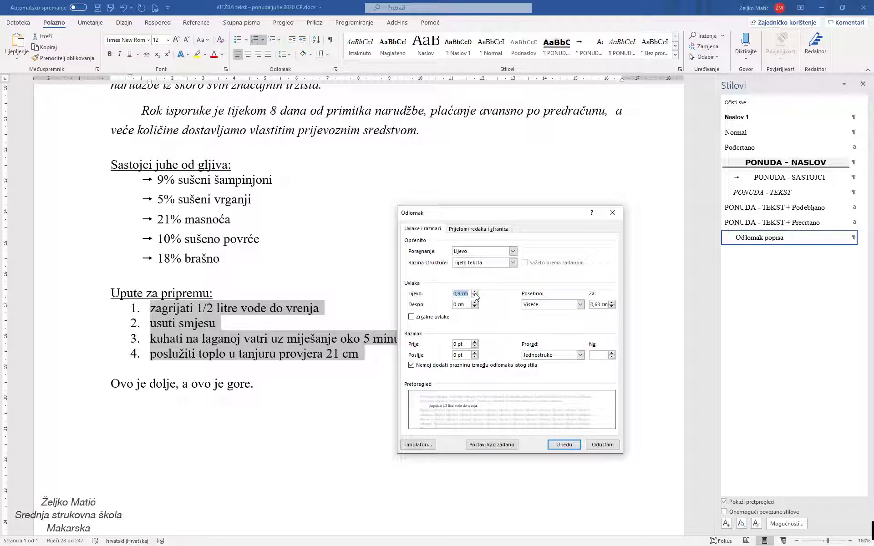
left_click(475, 292)
left_click(613, 307)
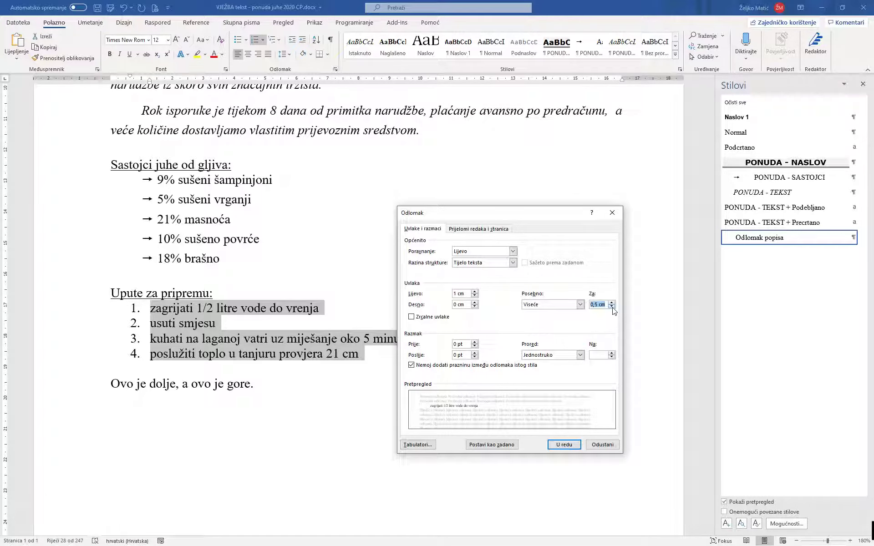
left_click(601, 356)
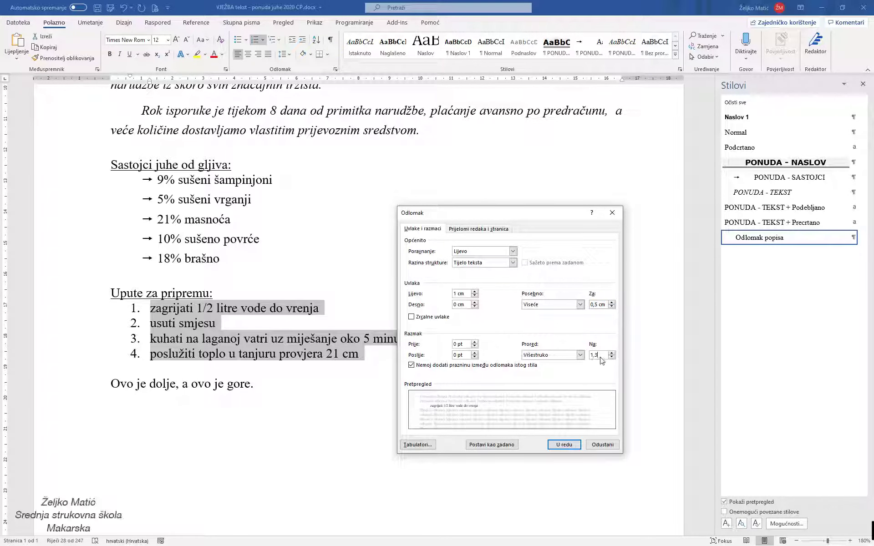
type("1,3")
left_click(474, 342)
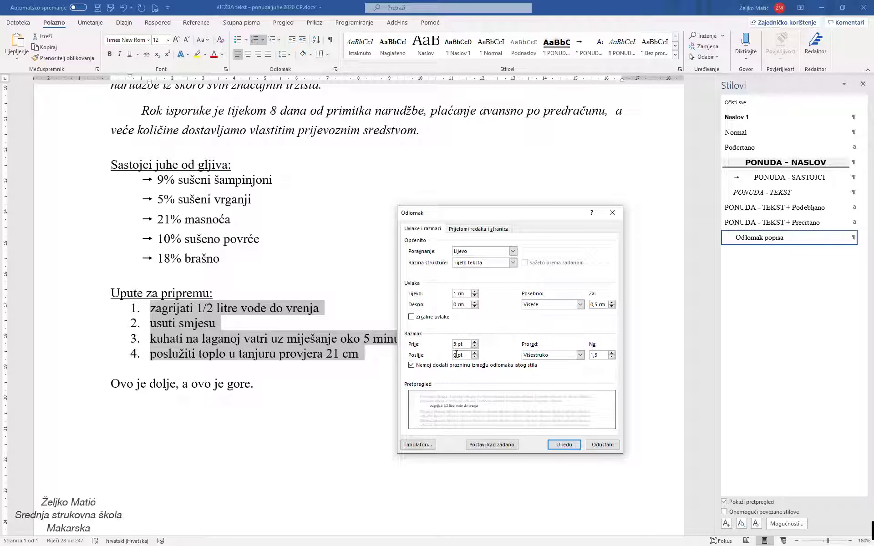
left_click(453, 355)
type("3")
left_click(564, 445)
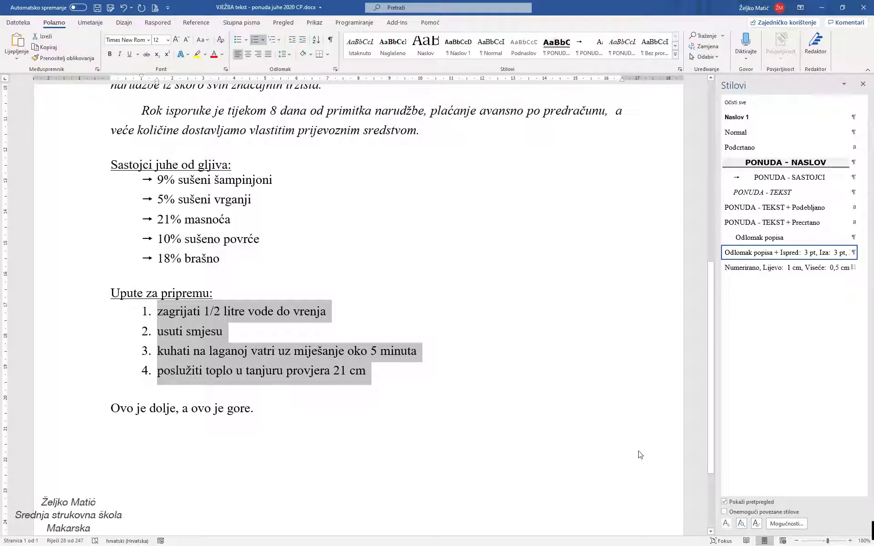
Save the steps' formatting as style 'PONUDA - UPUTE' and reapply it after testing Normal.
left_click(726, 525)
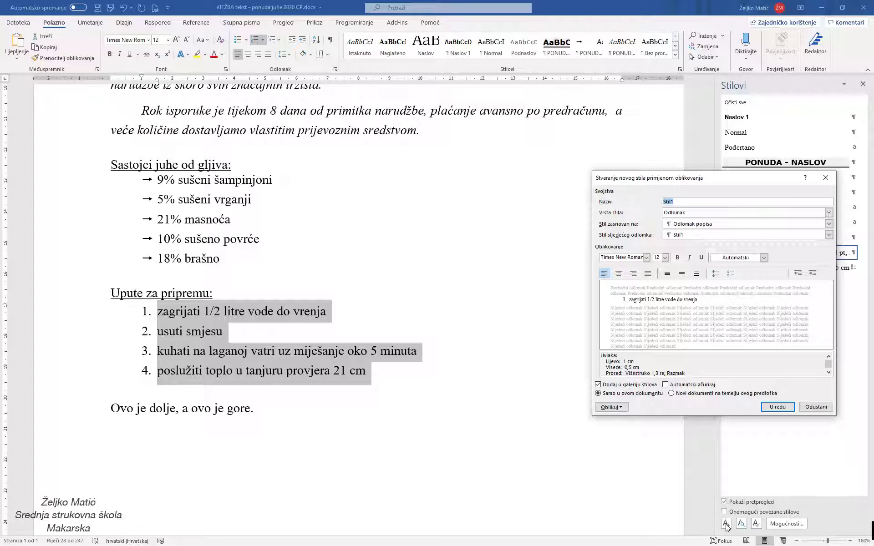
type("PONUDA - UPUTE")
left_click(778, 407)
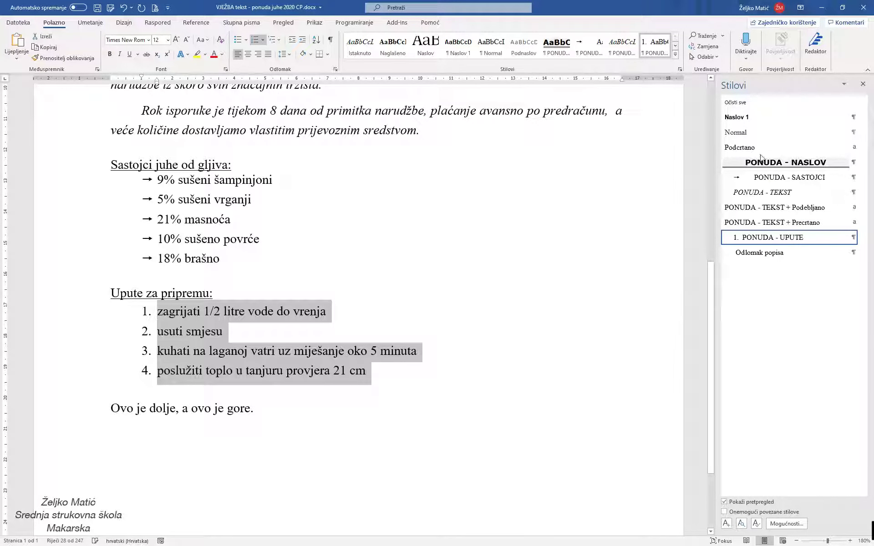
left_click(765, 133)
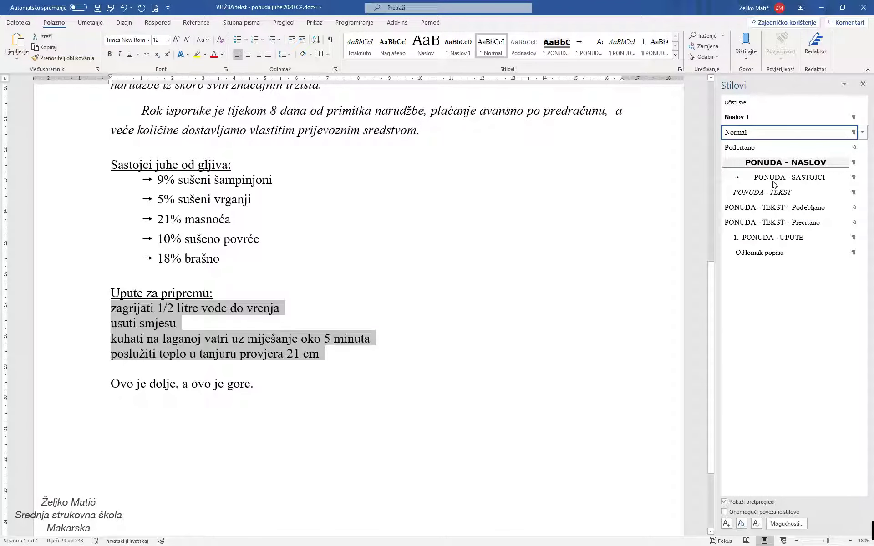
mouse_move(788, 176)
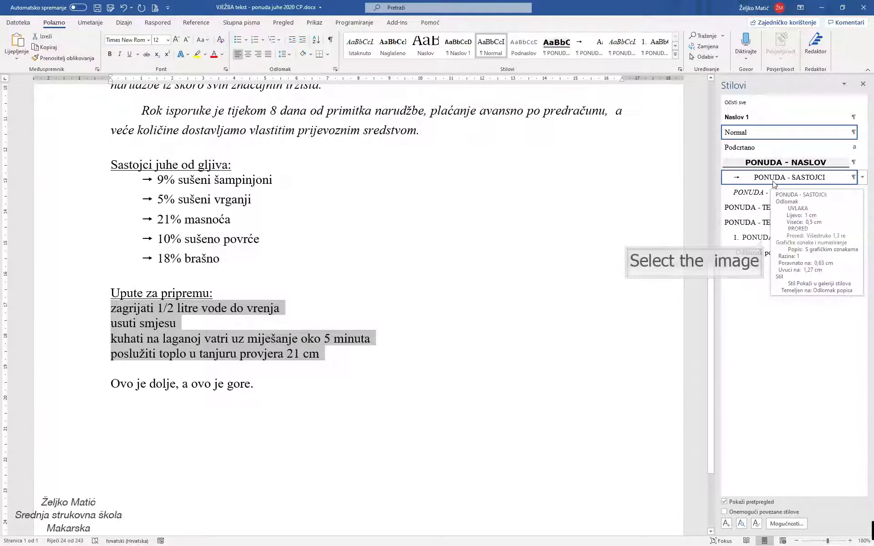
left_click(765, 237)
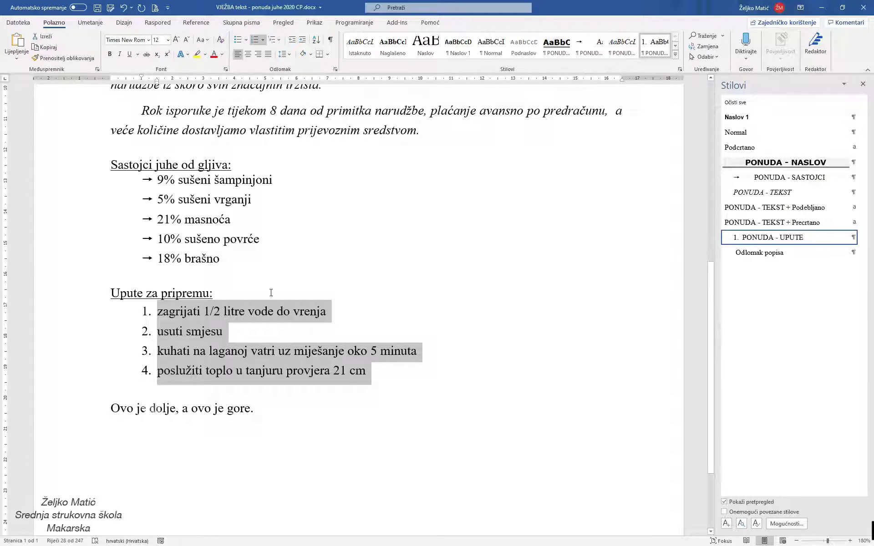
left_click(150, 408)
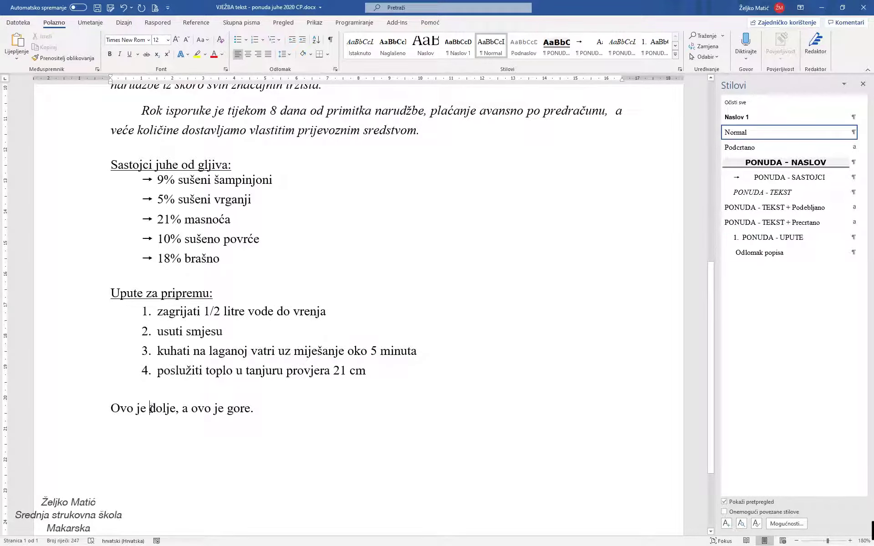
Set 'dolje' in 'Ovo je dolje, a ovo je gore.' as subscript via the Font dialog.
left_click_drag(151, 408, 176, 408)
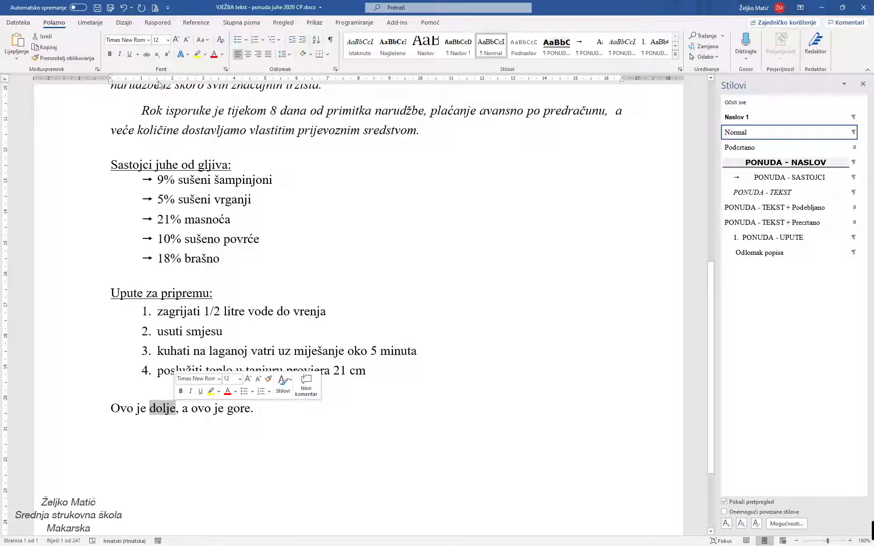
left_click(157, 53)
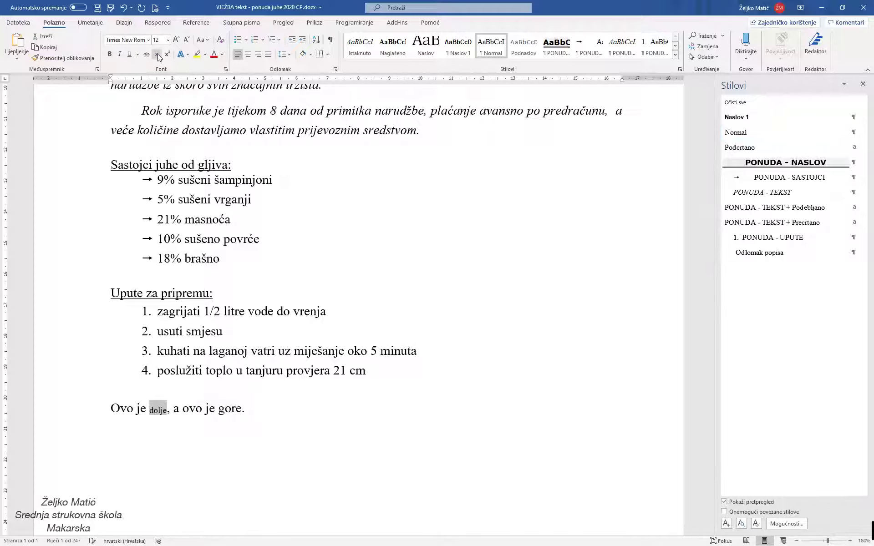
left_click(157, 54)
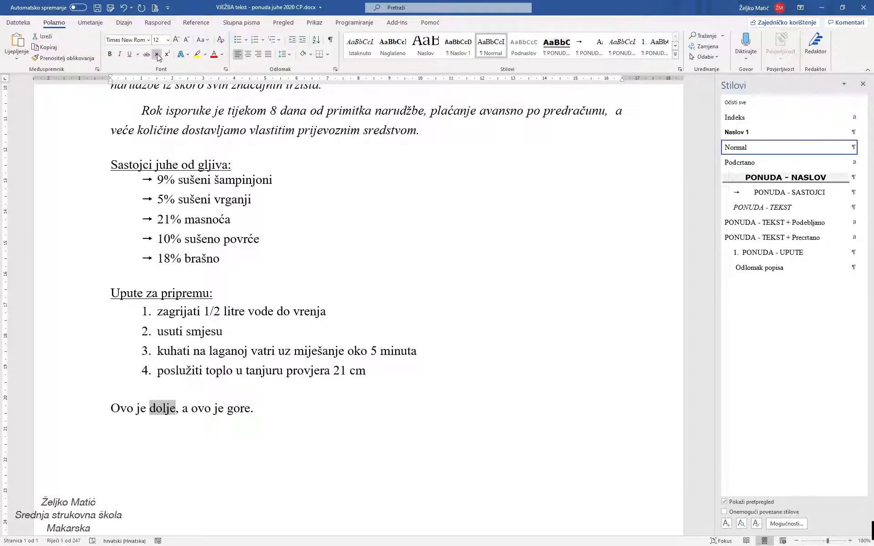
left_click(224, 70)
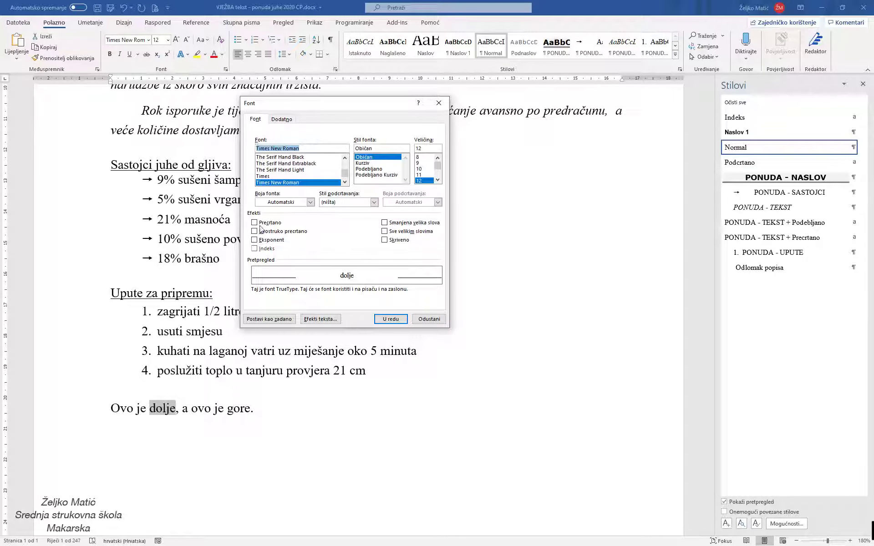
left_click(262, 249)
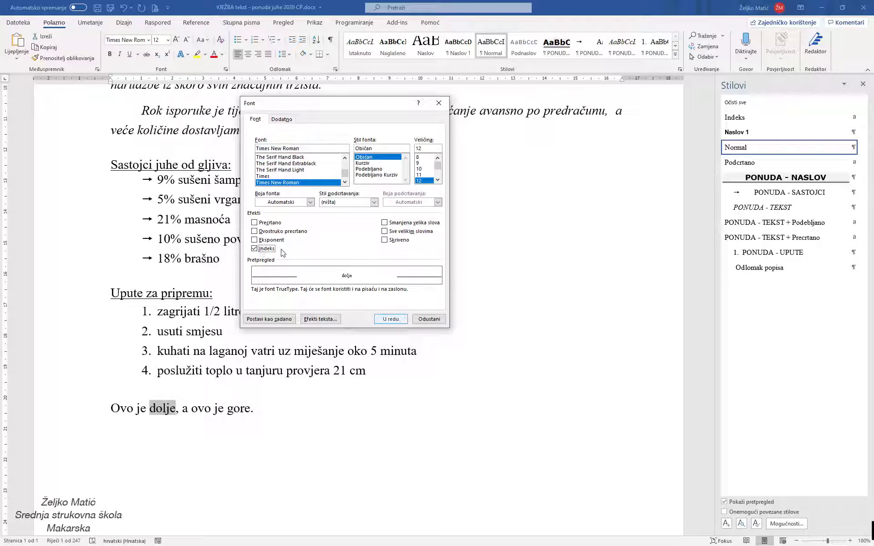
left_click(390, 319)
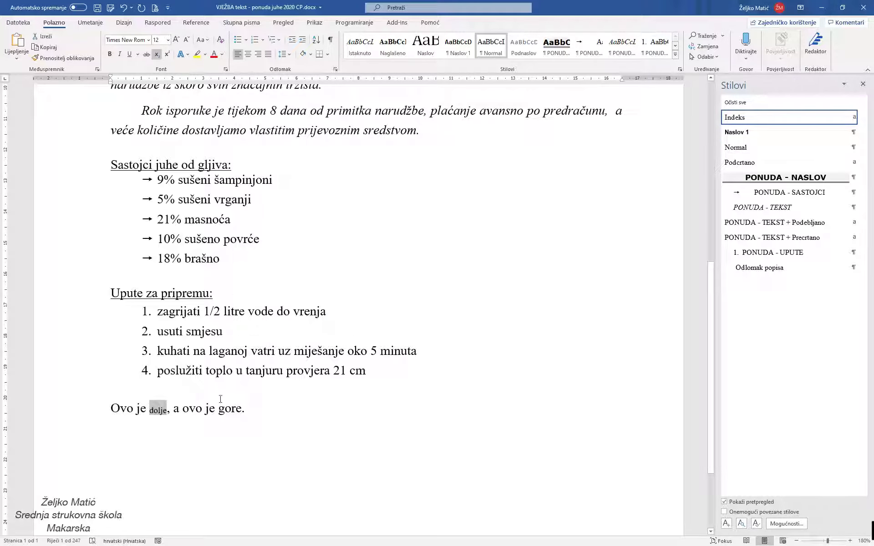
left_click_drag(219, 408, 242, 413)
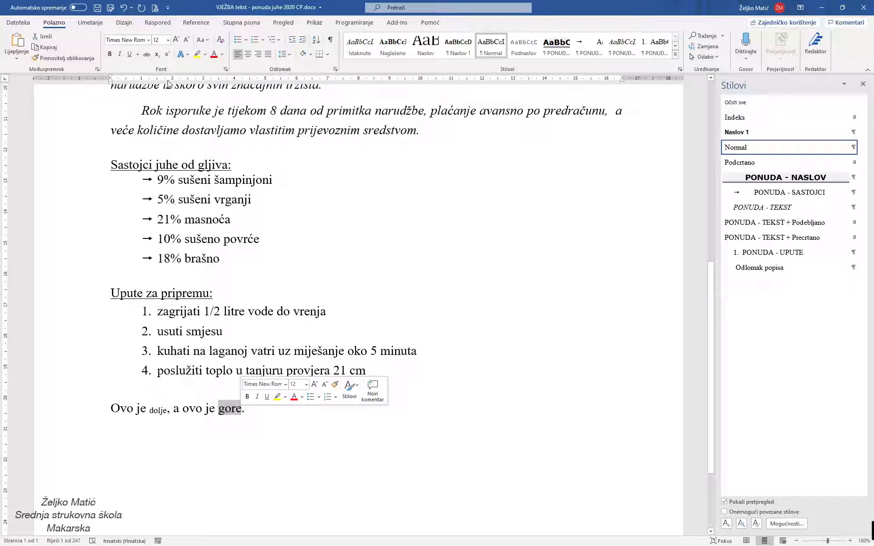
Make the word 'gore' superscript using the Font dialog's Superscript option.
left_click(167, 54)
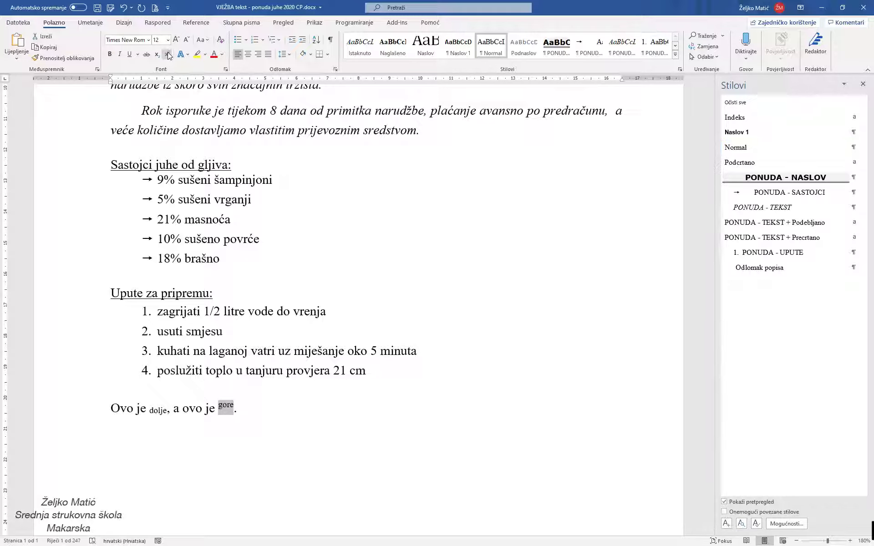
left_click(167, 54)
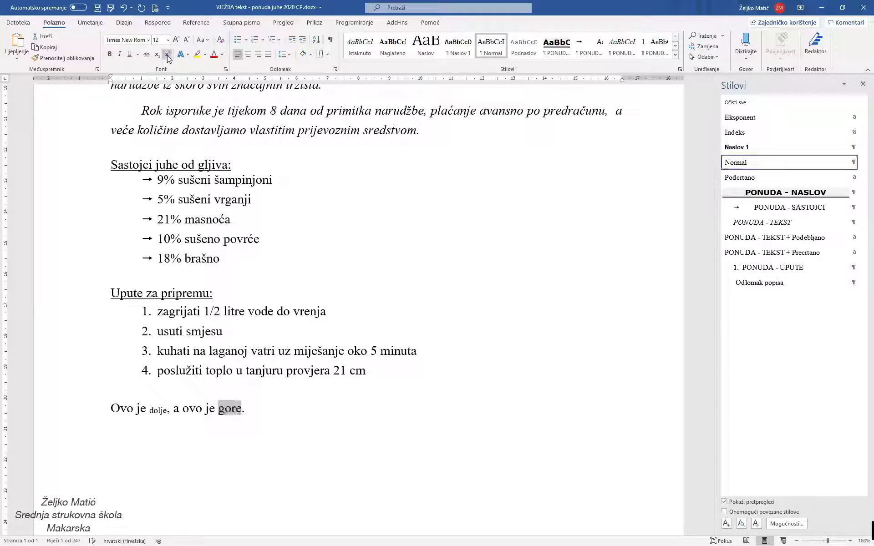
left_click(225, 70)
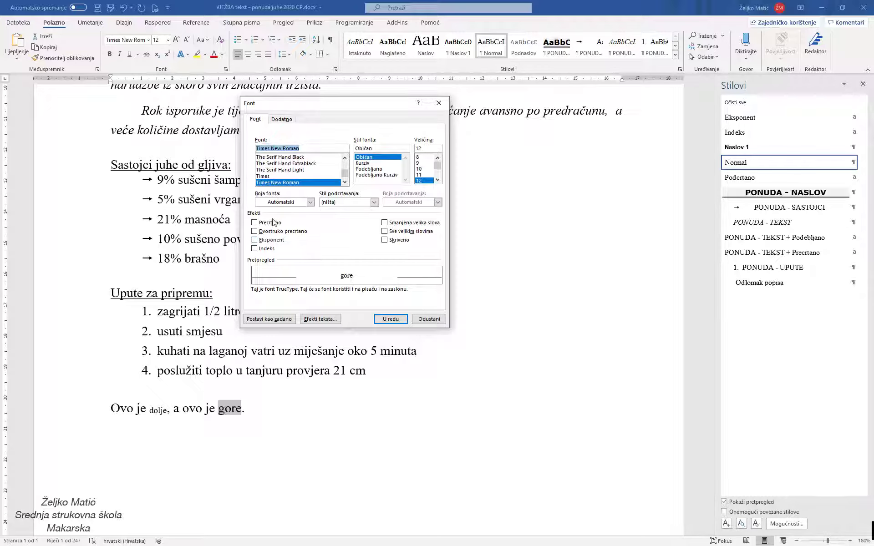
left_click(273, 241)
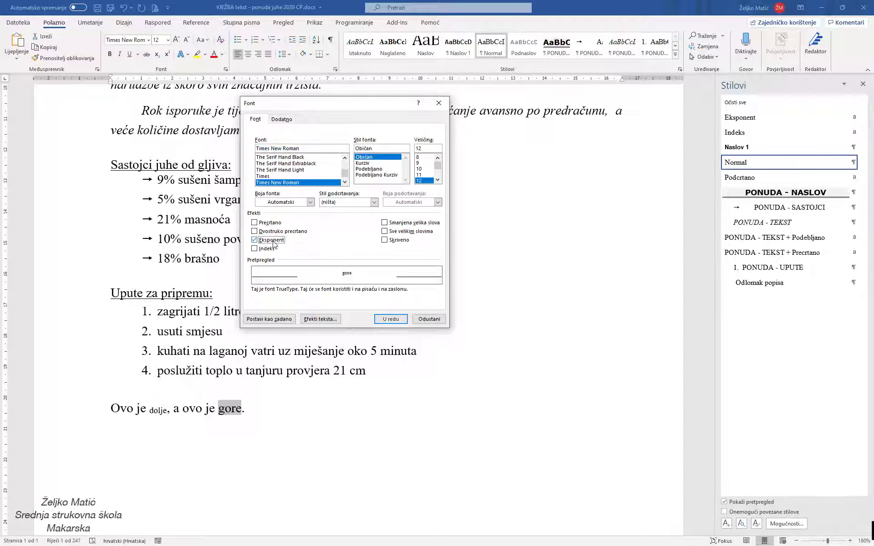
left_click(393, 320)
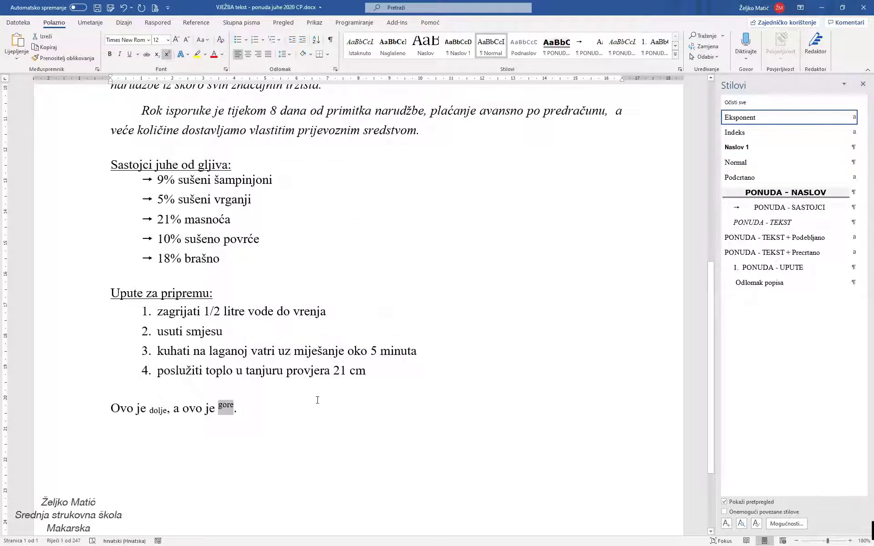
Add a new line below the sentence reading 'Nijemci pišu:'.
left_click(317, 417)
key("Return")
type("Nijemci pišu:")
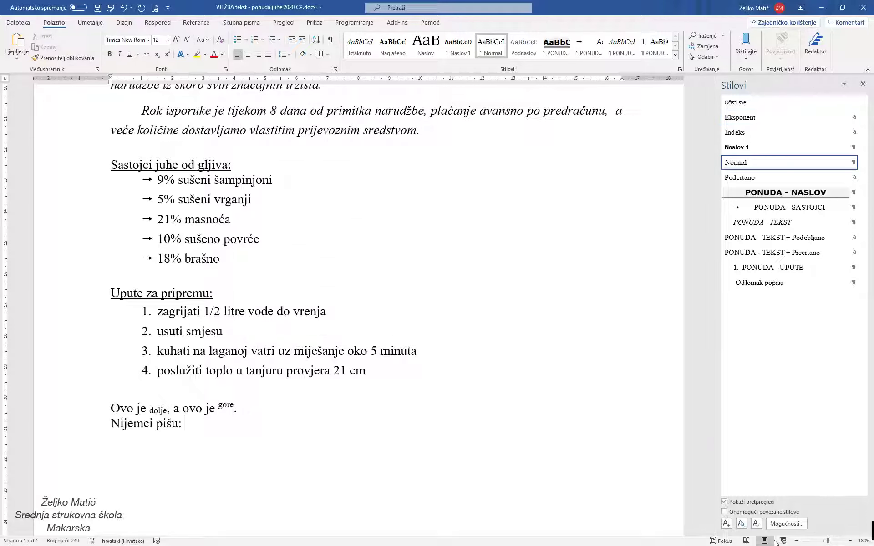
Switch the keyboard input language to German from the taskbar language list.
key("super")
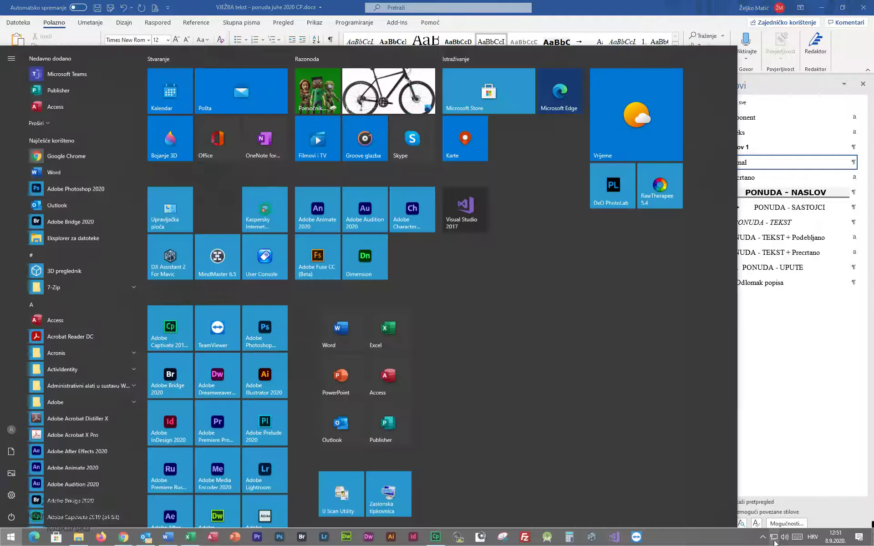
left_click(813, 537)
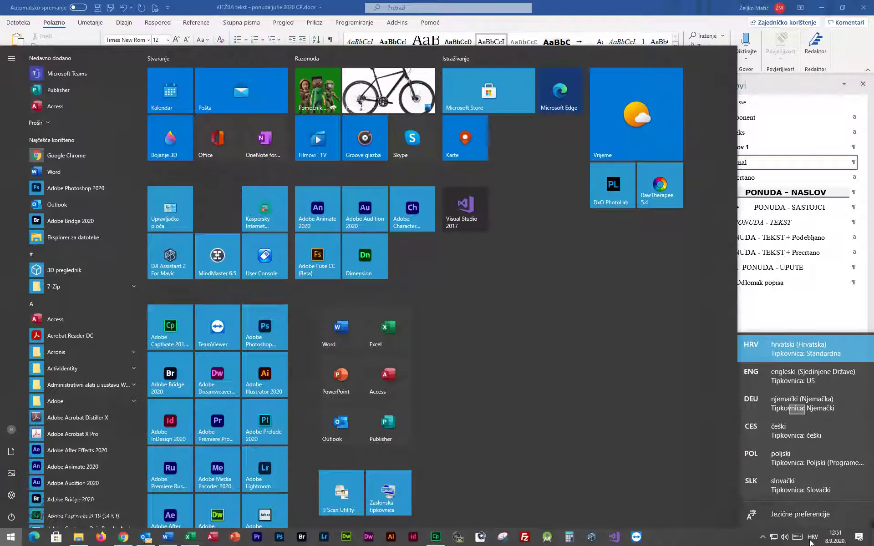
left_click(797, 412)
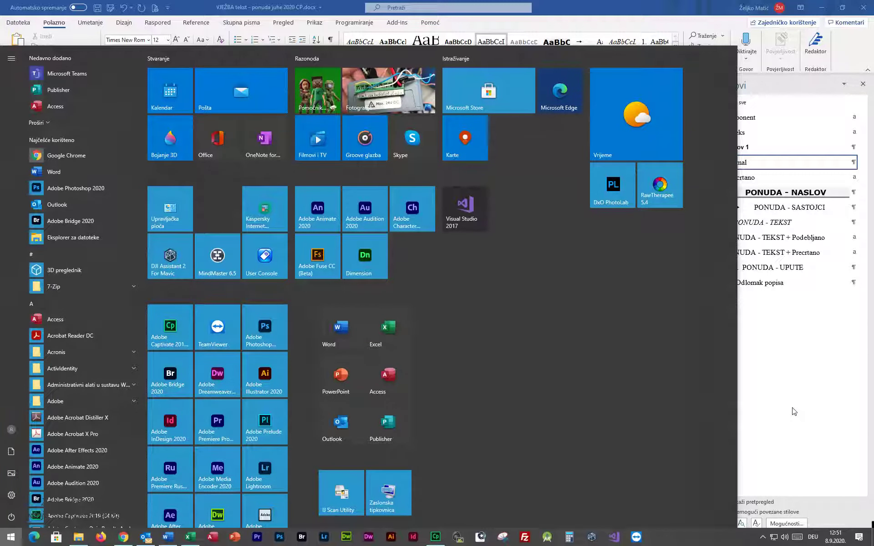
left_click(793, 410)
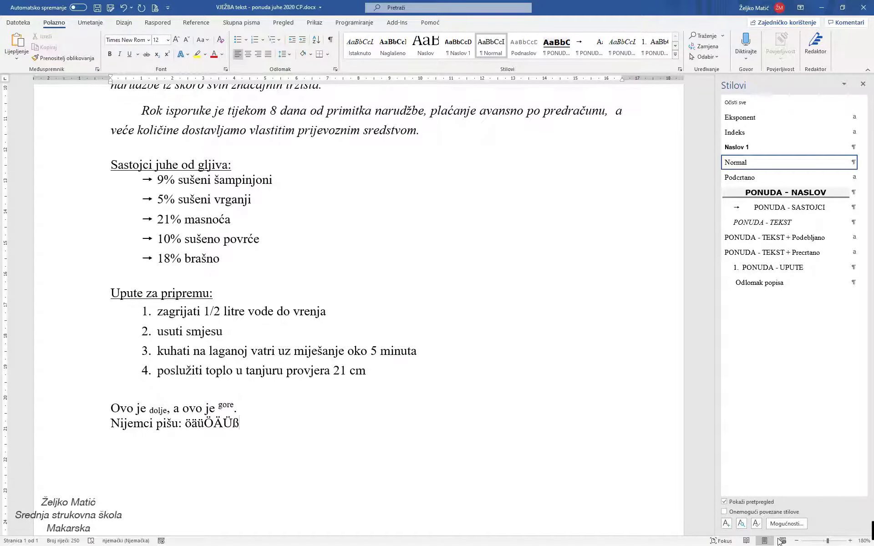
key("super")
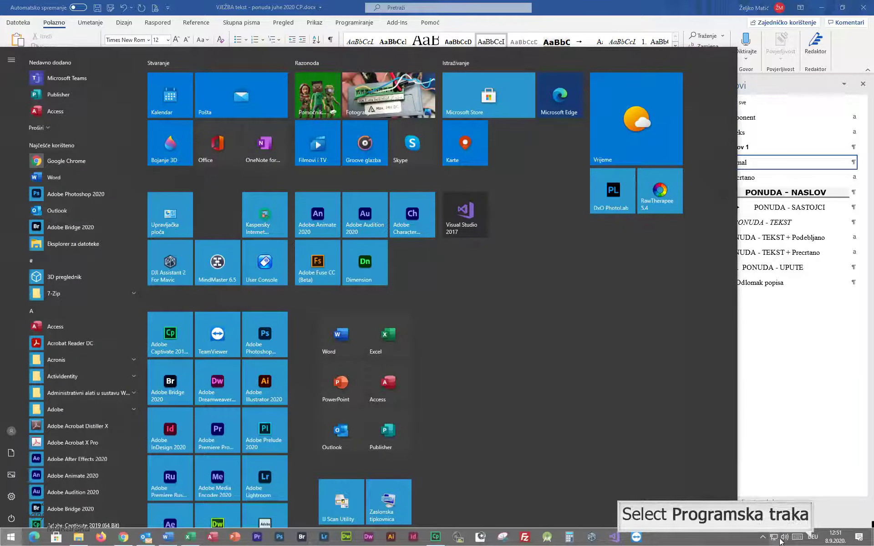
key("Escape")
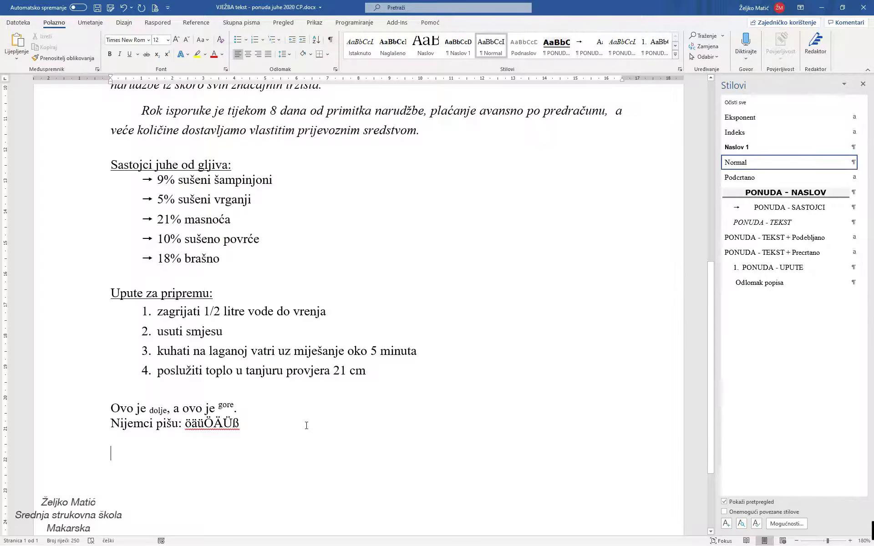
Place the cursor below 'Nijemci pišu:' and switch the input language to HRV – hrvatski.
scroll(274, 420, "down", 1)
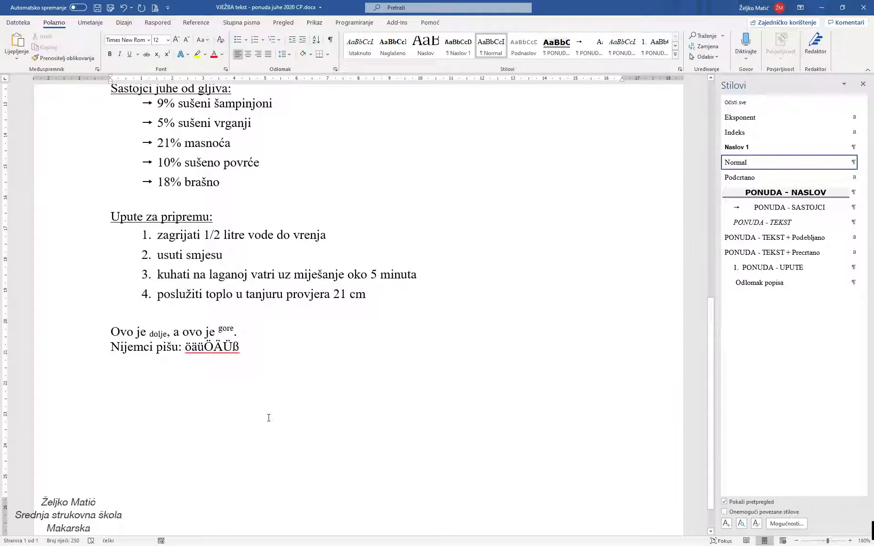
left_click(269, 418)
scroll(268, 418, "down", 1)
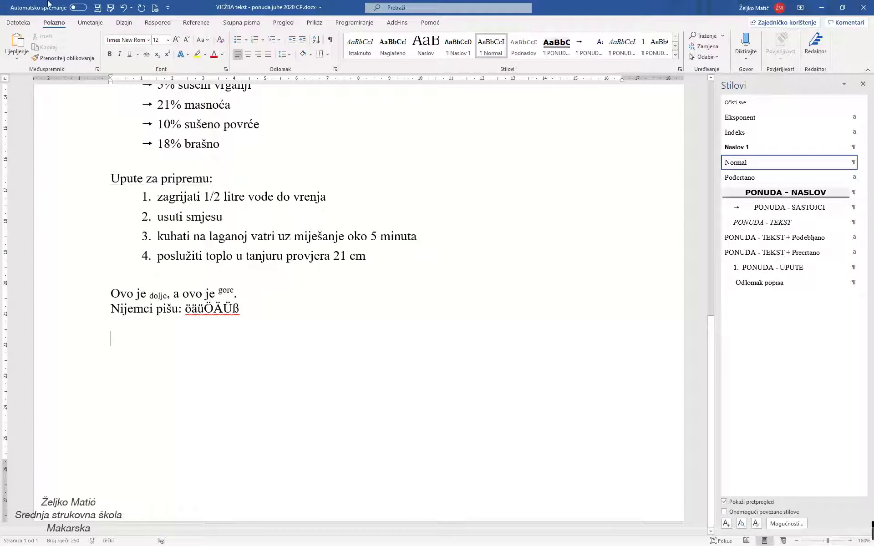
key("super")
left_click(809, 537)
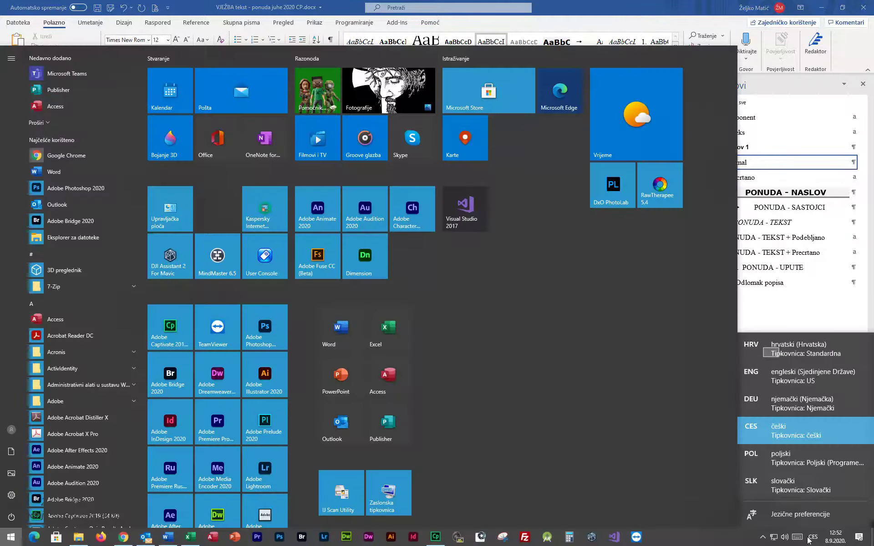
left_click(774, 355)
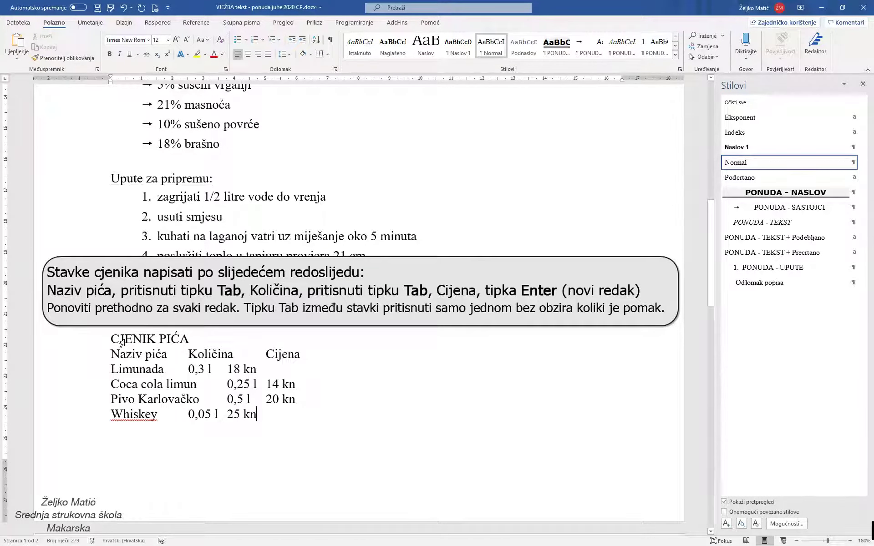
Center the CJENIK PIĆA title line and bring up its Paragraph settings.
left_click(80, 344)
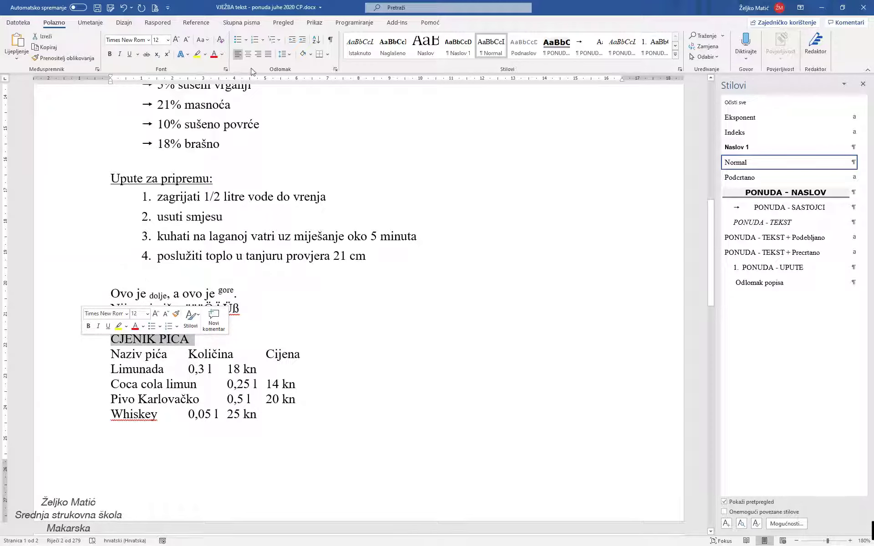
left_click(252, 54)
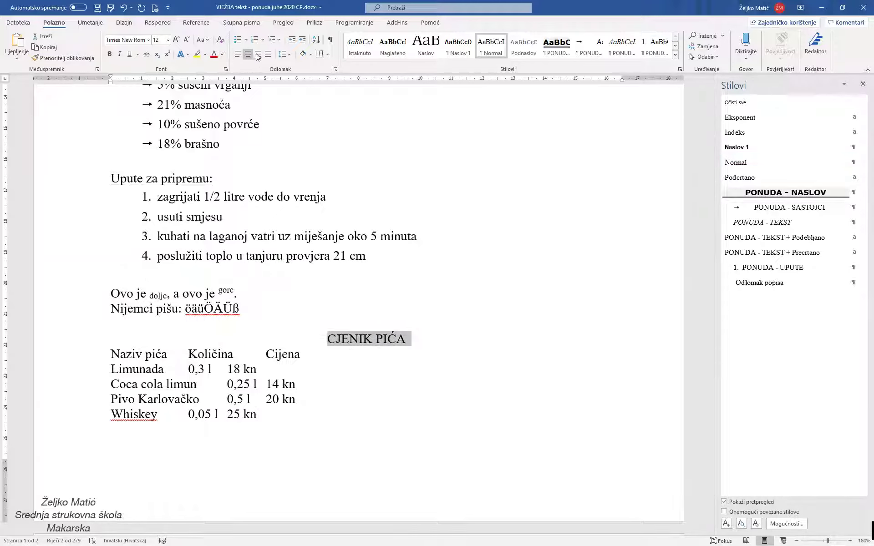
left_click(336, 70)
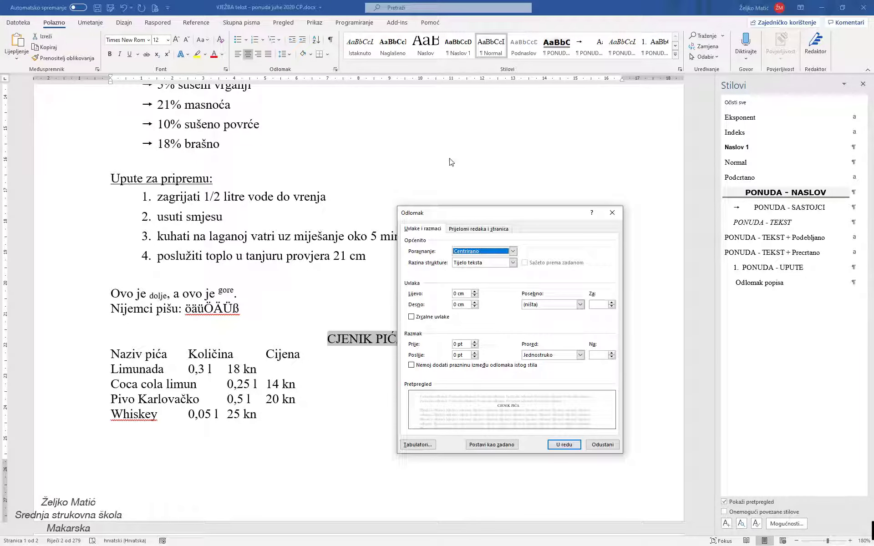
Give both the CJENIK PIĆA title and the Naziv pića header line 6 pt space after.
left_click(475, 353)
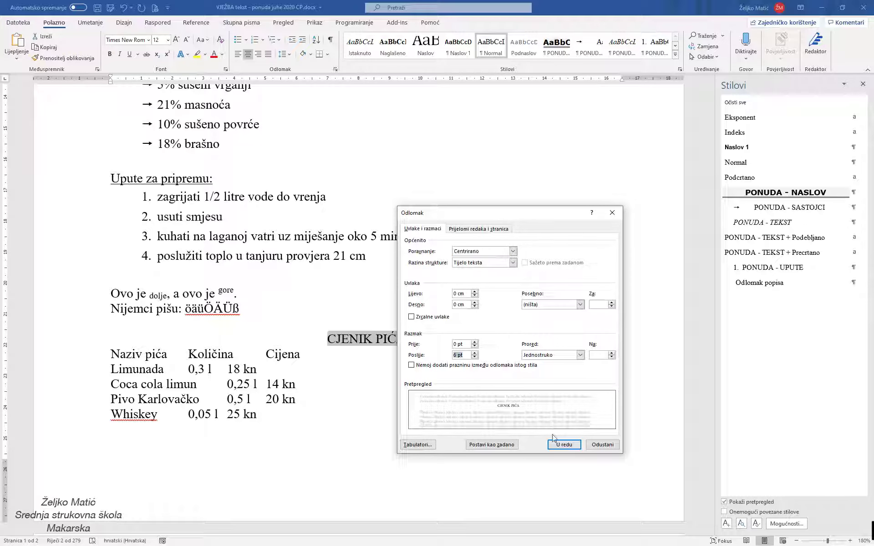
left_click(557, 444)
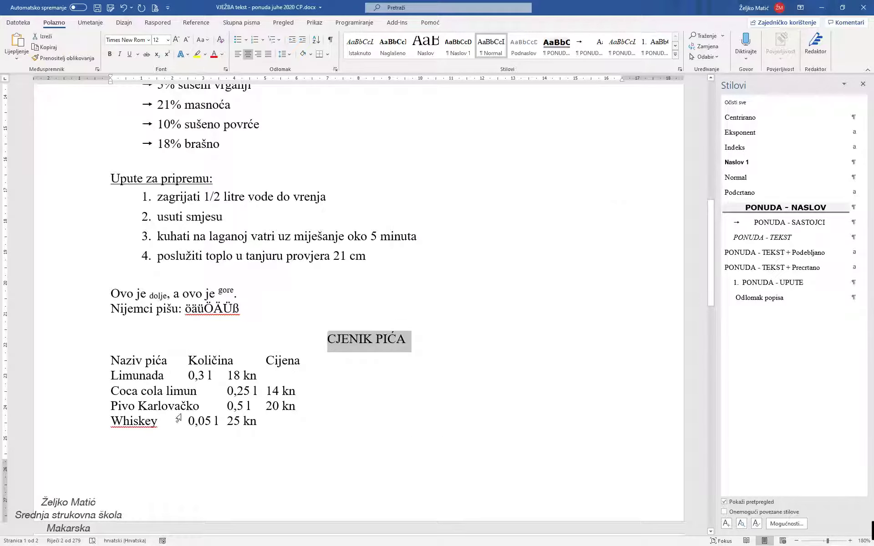
left_click(94, 362)
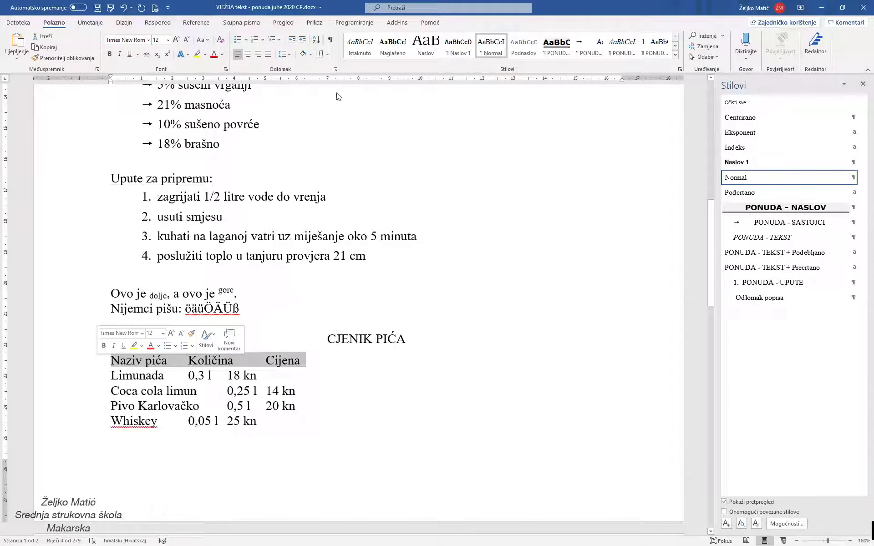
left_click(336, 70)
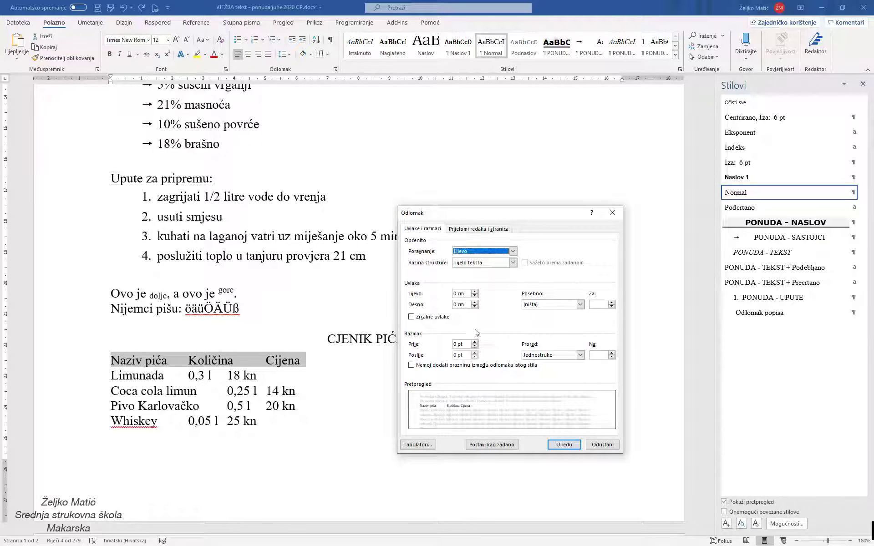
left_click(475, 352)
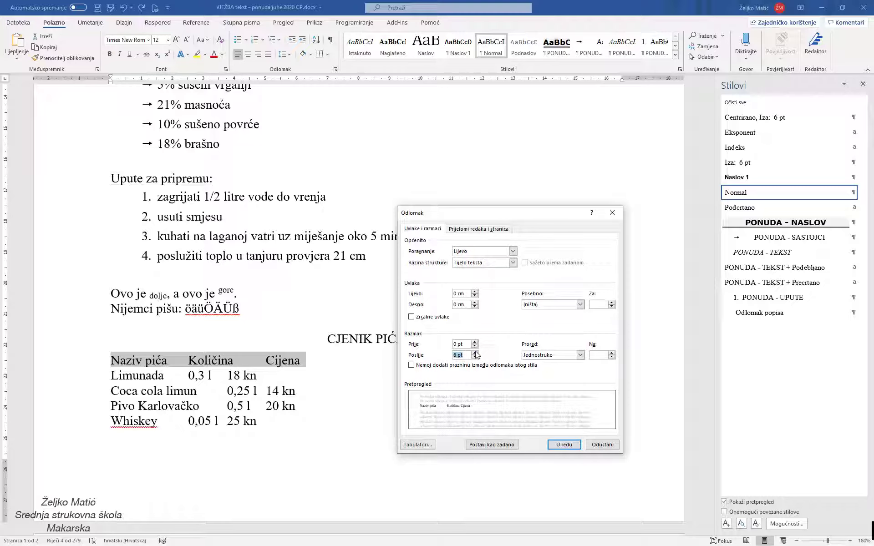
Set a centred tab at 7 cm and a right tab at 16 cm on the header line.
left_click(417, 445)
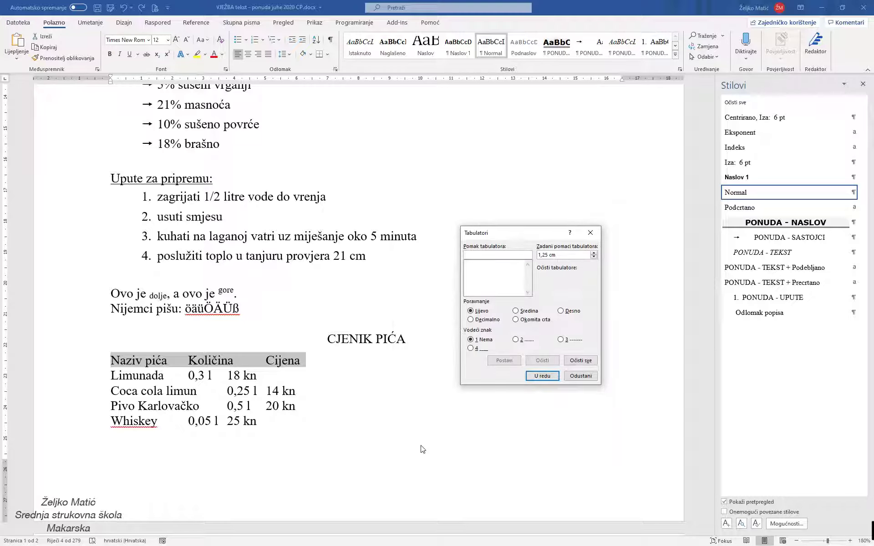
type("7")
left_click(516, 311)
left_click(504, 360)
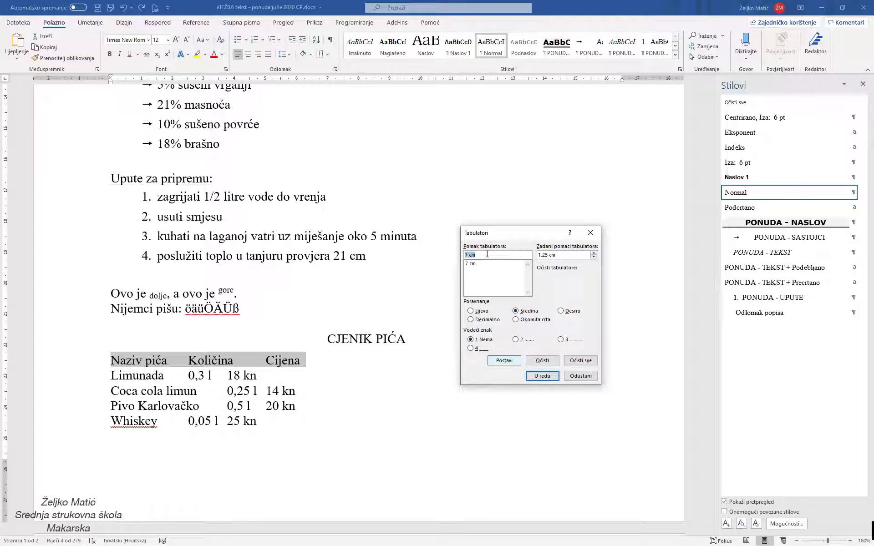
type("16")
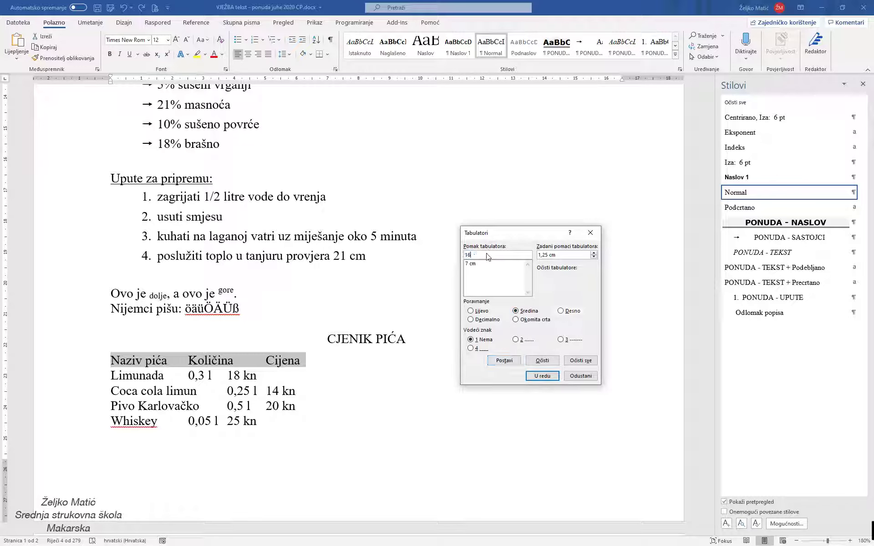
left_click(563, 314)
left_click(505, 361)
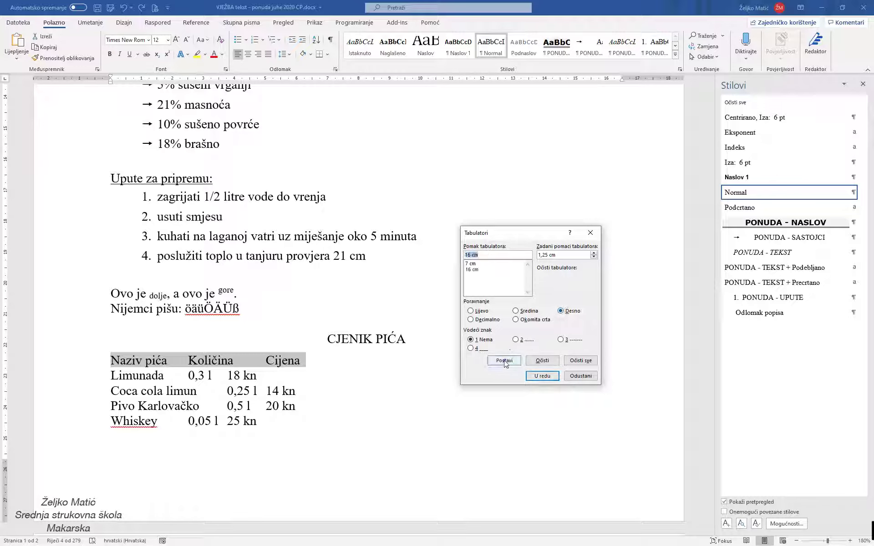
left_click(545, 375)
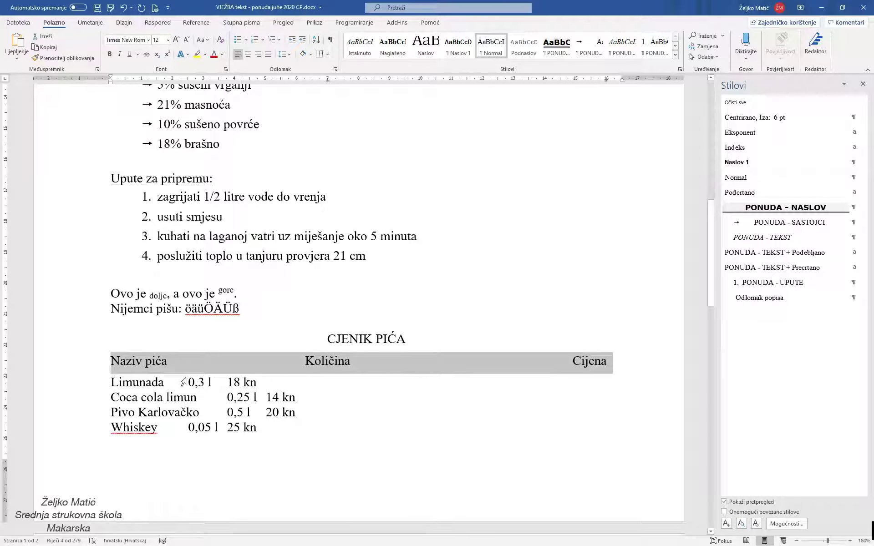
Set the four drink rows, Limunada to Whiskey, to multiple line spacing of 1,3.
left_click_drag(97, 387, 94, 427)
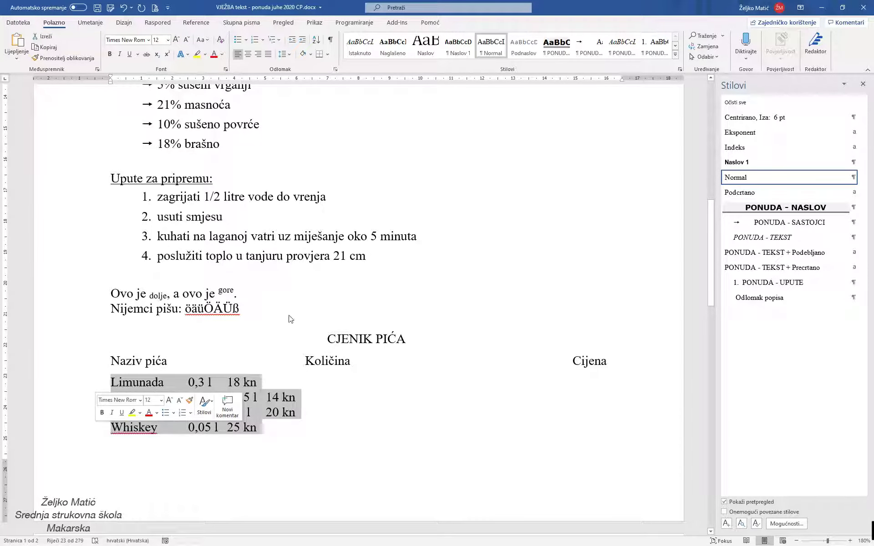
left_click(335, 70)
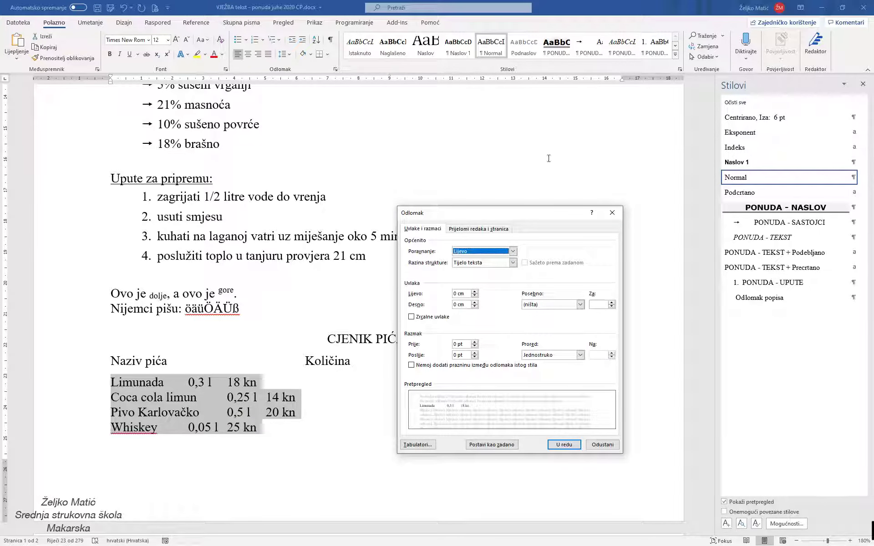
left_click(600, 355)
type("1,3")
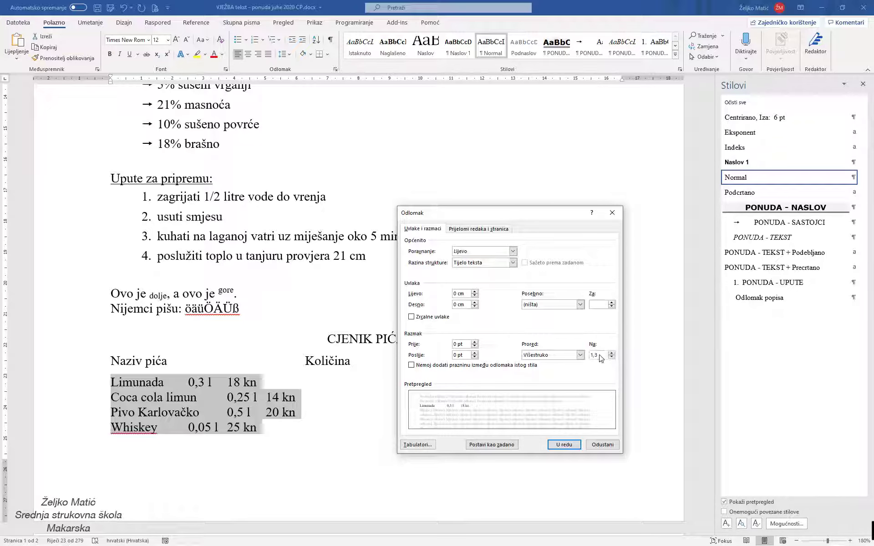
Add a dotted-leader decimal tab at 7 cm and a dotted-leader right tab at 16 cm.
left_click(422, 446)
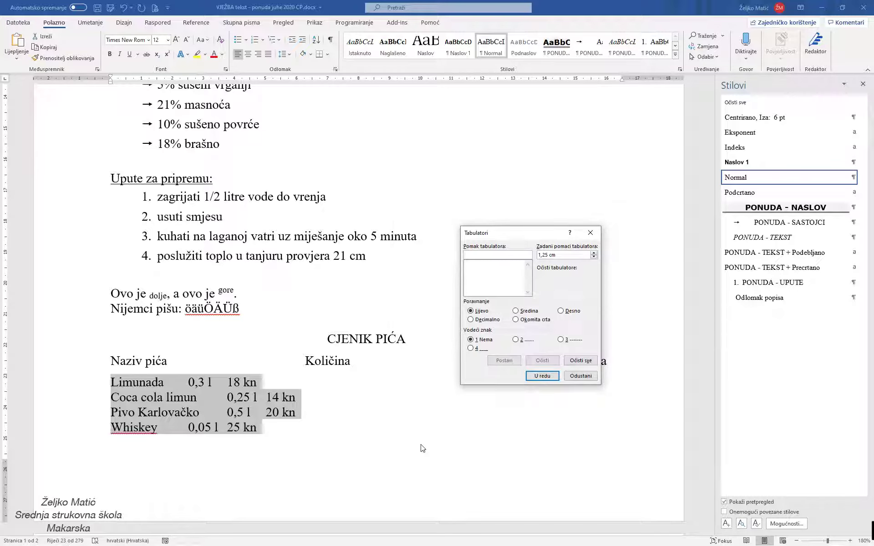
type("7")
left_click(471, 320)
left_click(516, 341)
left_click(504, 361)
type("16")
left_click(561, 310)
left_click(516, 340)
left_click(511, 362)
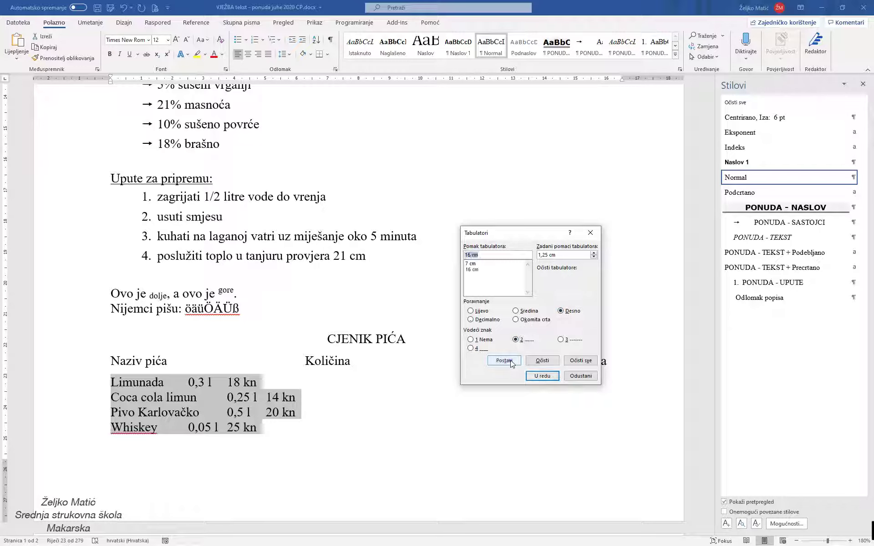
left_click(541, 377)
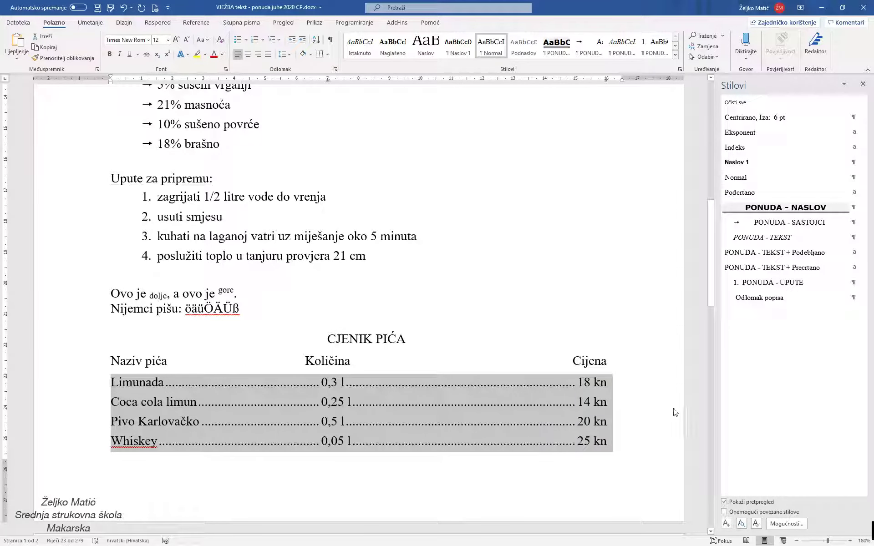
Create a new style named 'PONUDA - CJENIK PIĆA' from the drink rows' formatting.
left_click(727, 524)
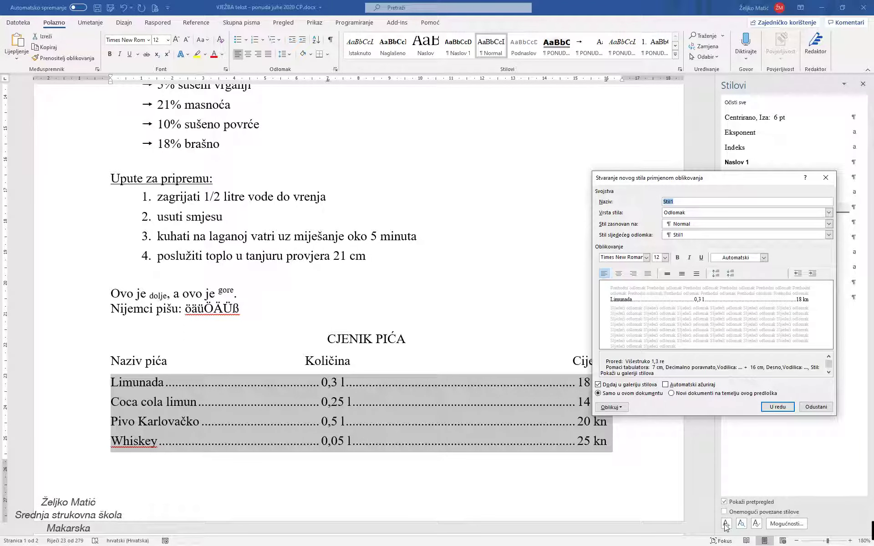
type("PONUDA - CJENIK PIĆA")
left_click(783, 410)
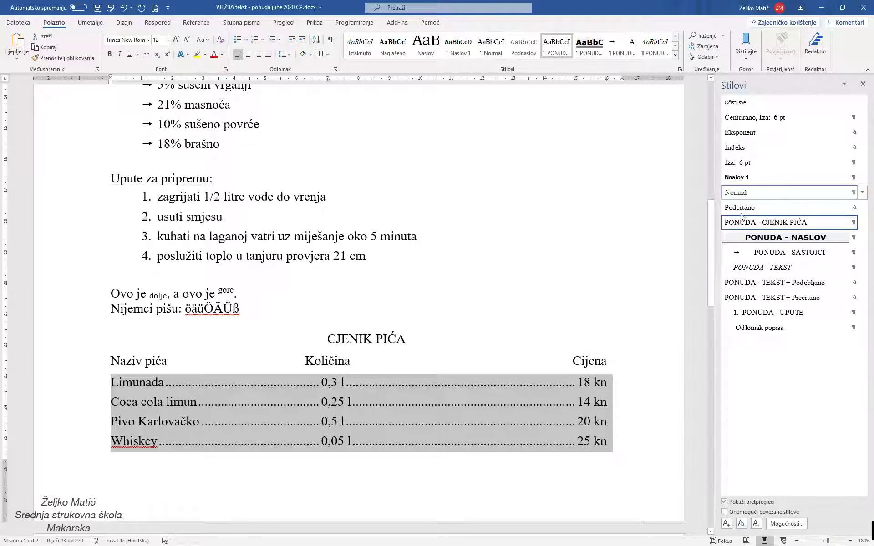
Reset the drink rows to Normal, then apply the PONUDA - CJENIK PIĆA style to them.
left_click(742, 193)
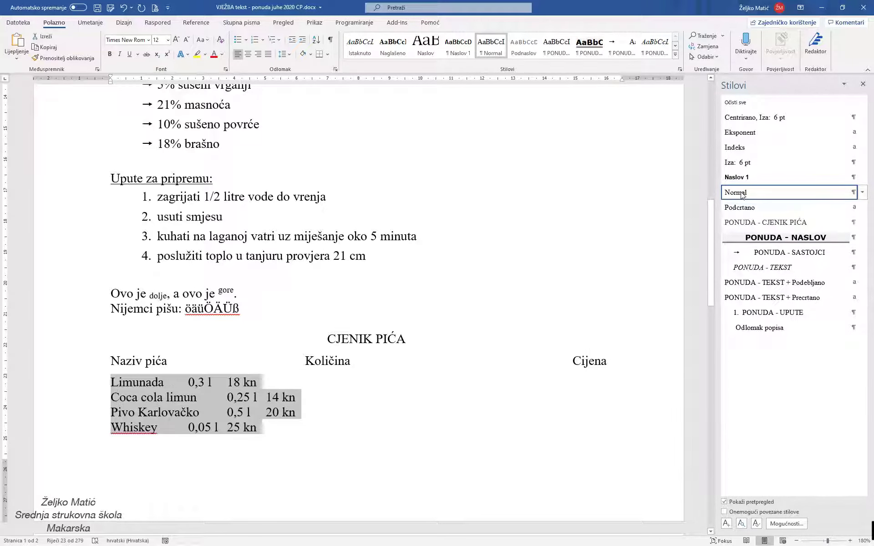
left_click(747, 223)
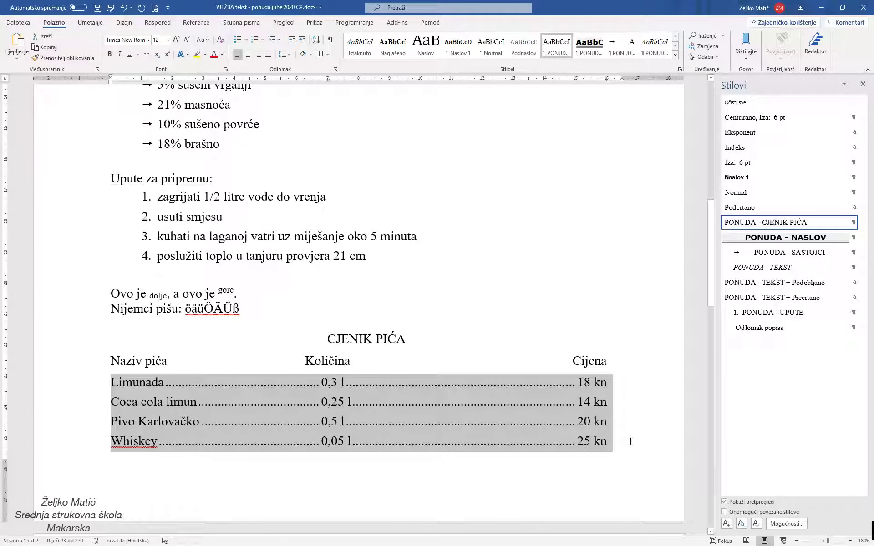
left_click(631, 462)
scroll(546, 436, "down", 2)
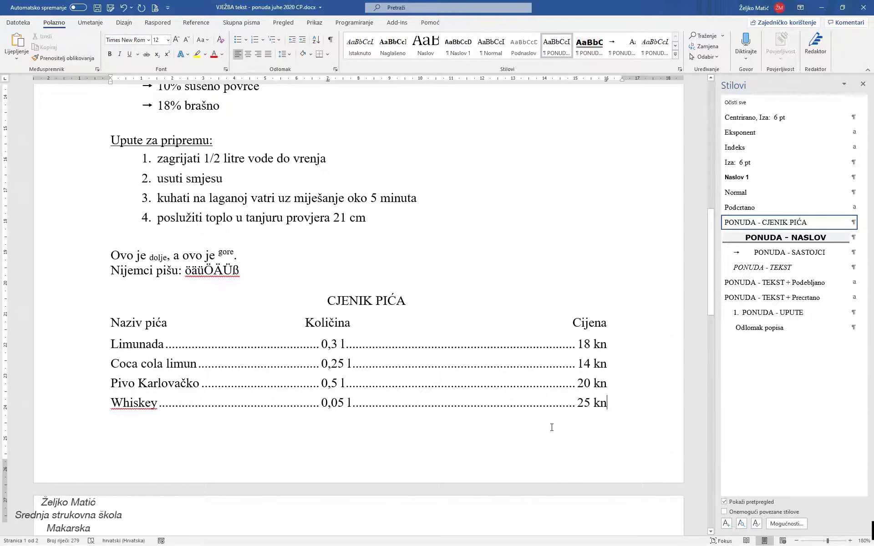
Insert the picture juha_gljive2.jpg from the S INTERNETA folder on this device.
scroll(546, 432, "up", 3)
scroll(551, 429, "up", 4)
scroll(551, 428, "up", 1)
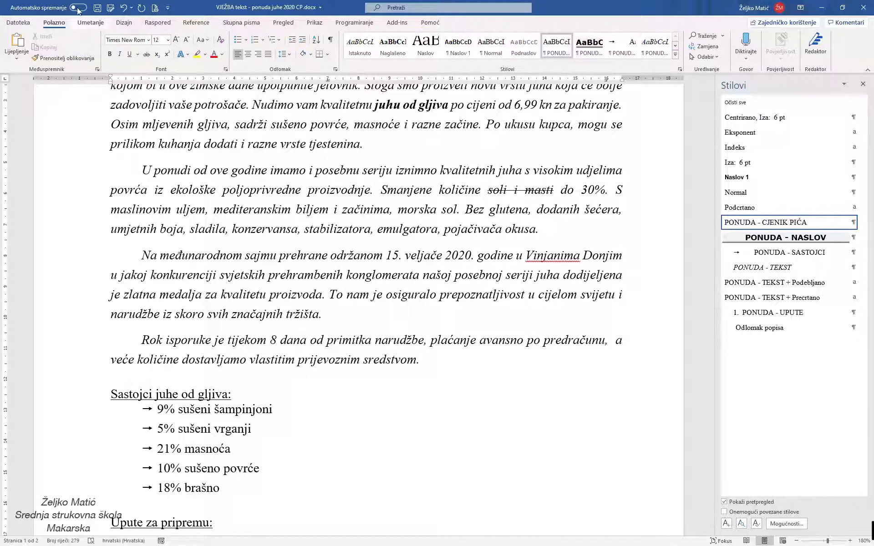
left_click(90, 23)
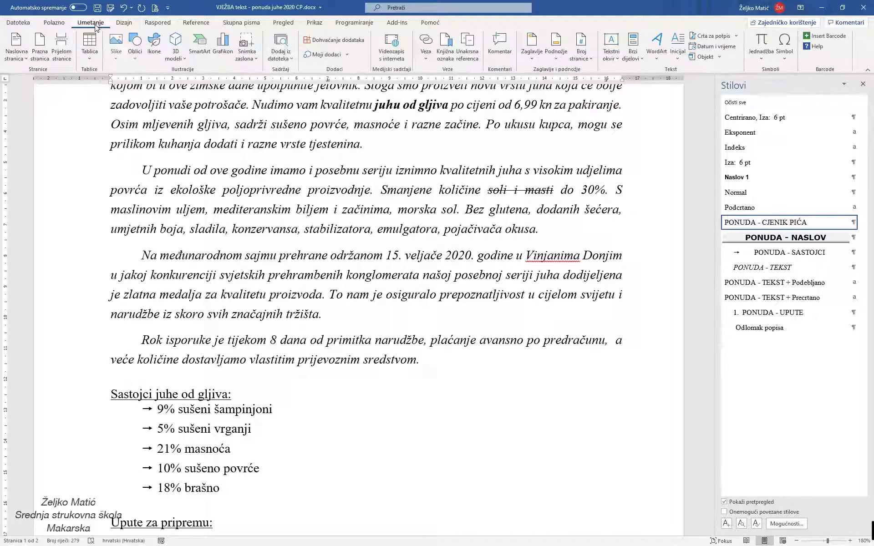
left_click(117, 58)
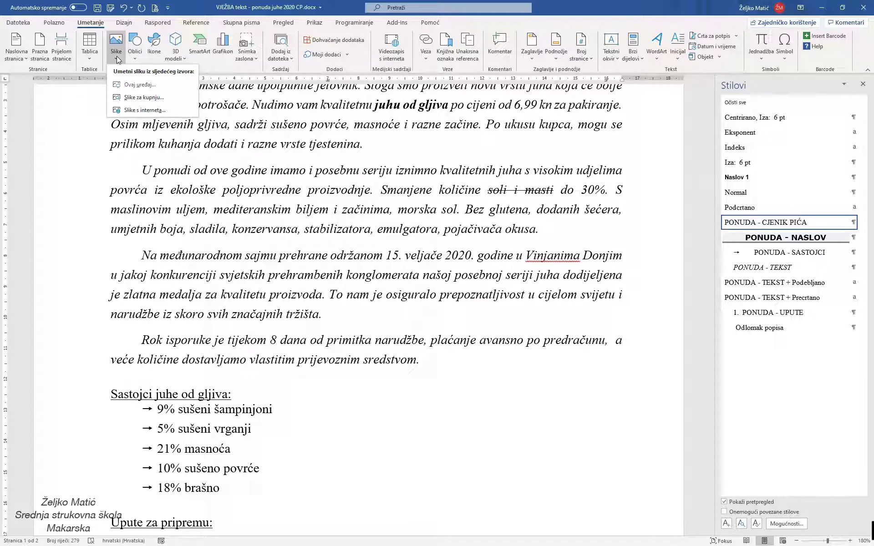
left_click(150, 87)
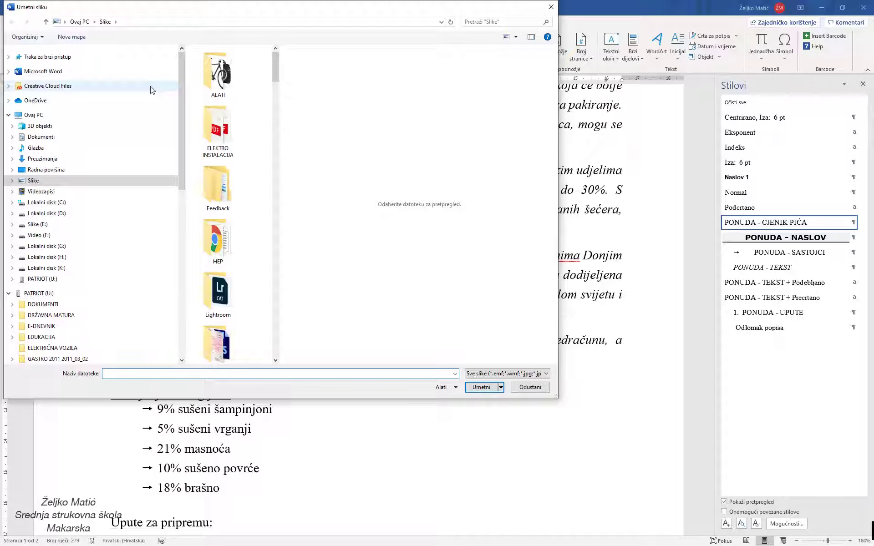
scroll(182, 123, "down", 10)
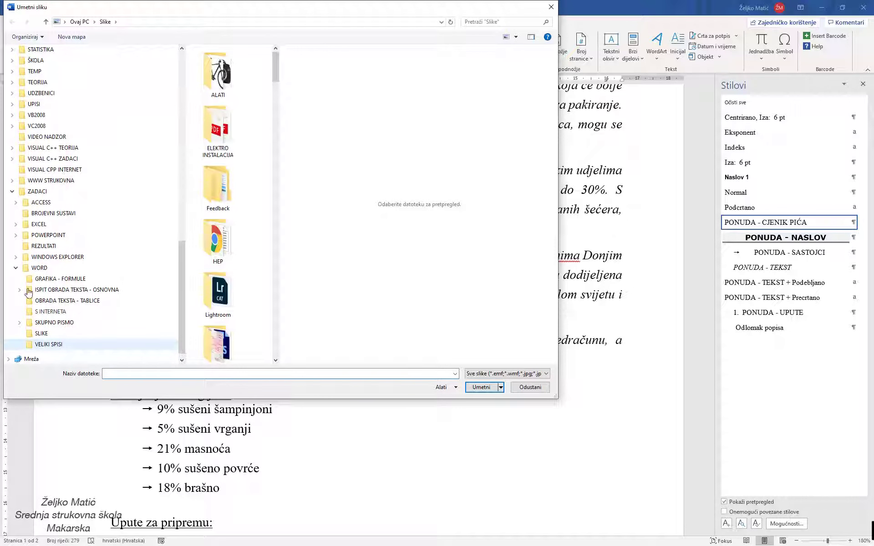
left_click(50, 311)
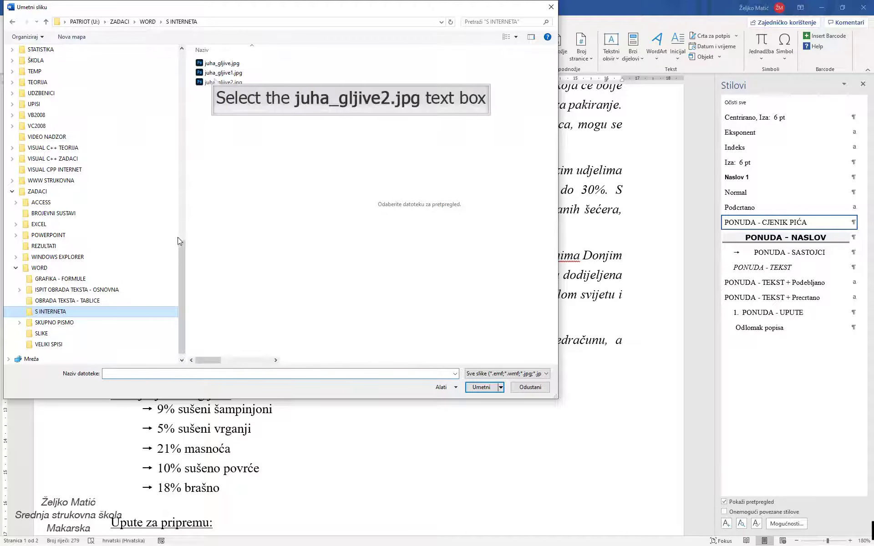
left_click(228, 82)
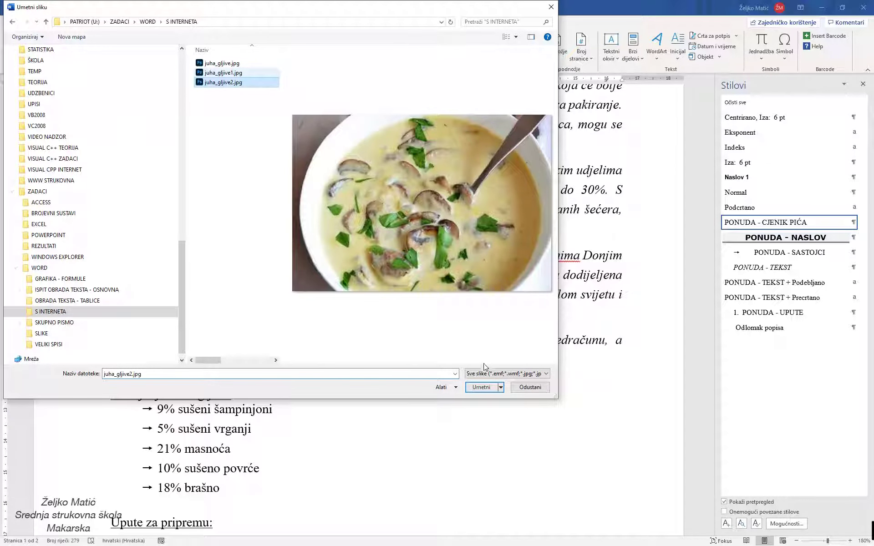
left_click(481, 387)
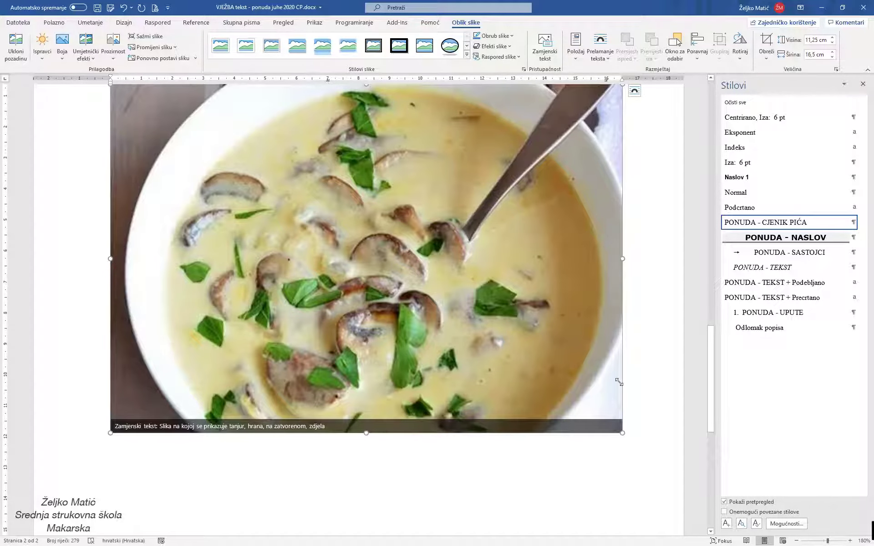
Shrink the soup photo proportionally and set its text wrapping to Square.
left_click_drag(623, 433, 547, 382)
left_click_drag(474, 371, 241, 182)
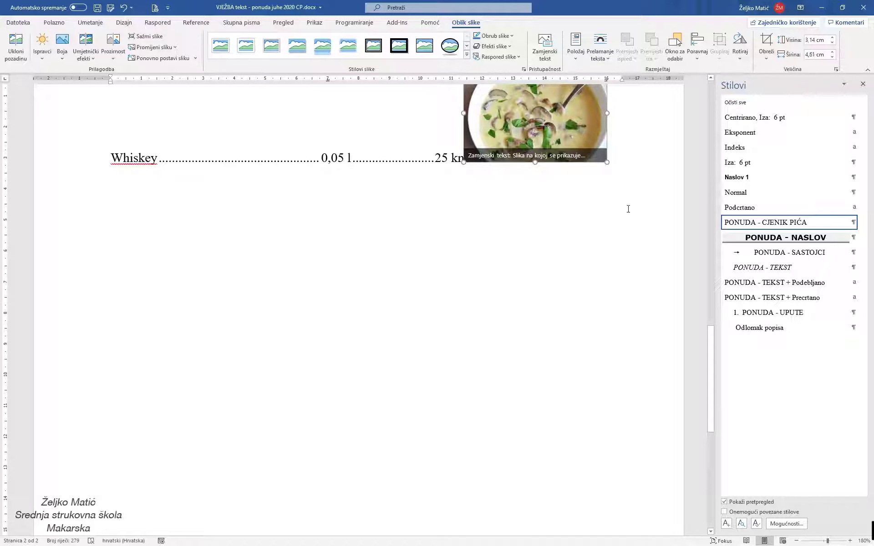
scroll(628, 208, "up", 3)
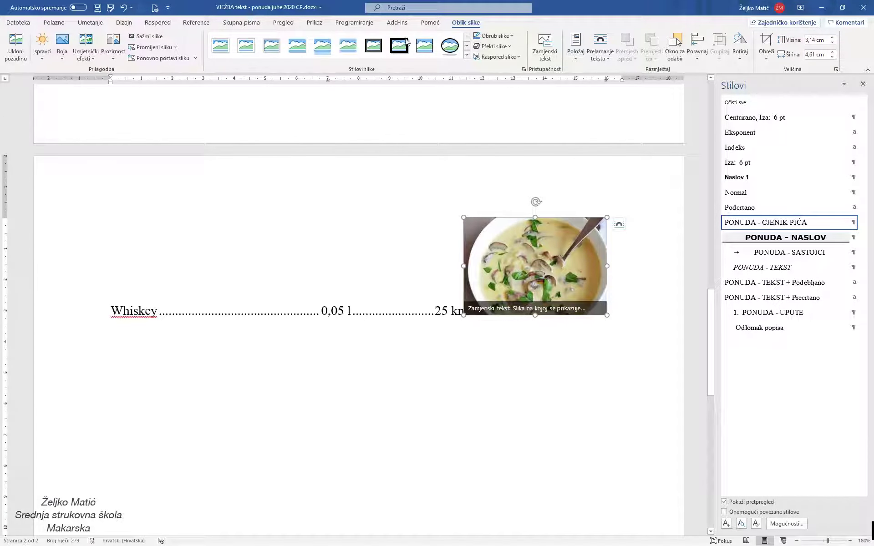
left_click(619, 224)
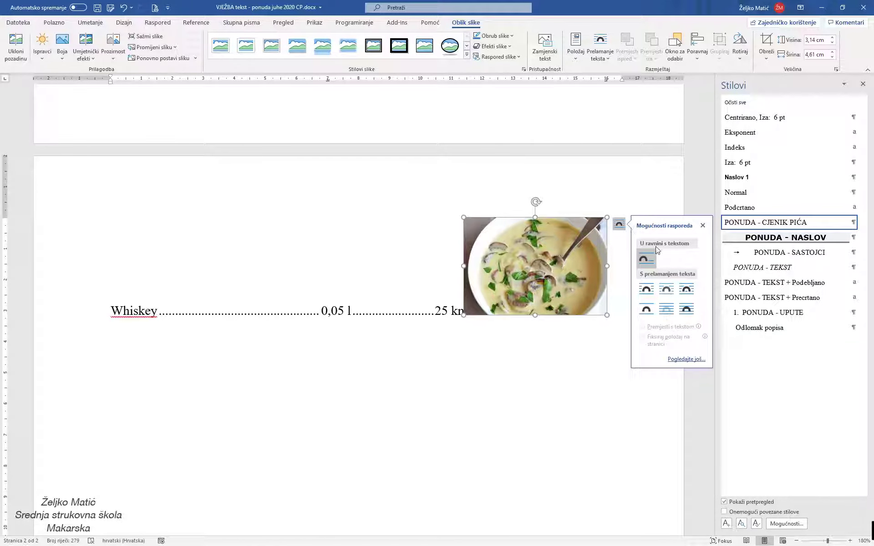
left_click(664, 292)
Position the photo beside the Rok isporuke paragraph and enlarge it slightly.
scroll(529, 349, "up", 5)
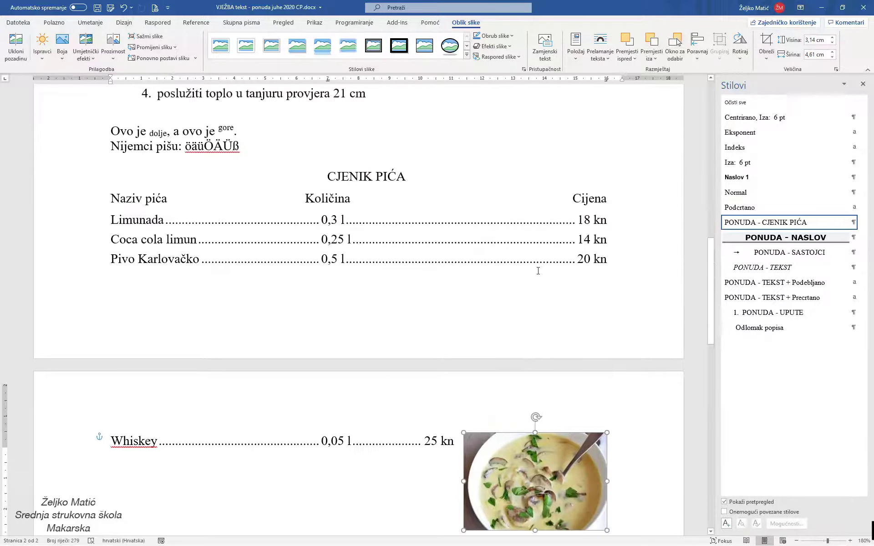
left_click_drag(529, 348, 501, 182)
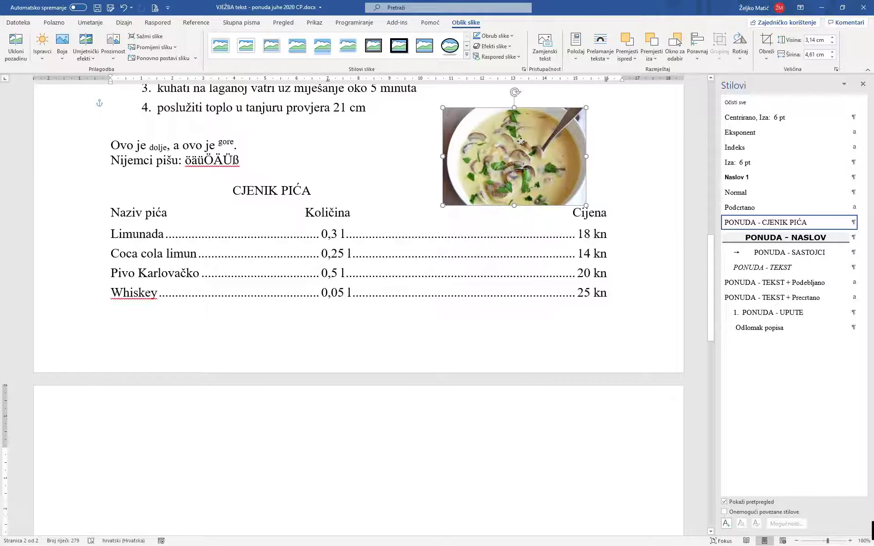
left_click(123, 8)
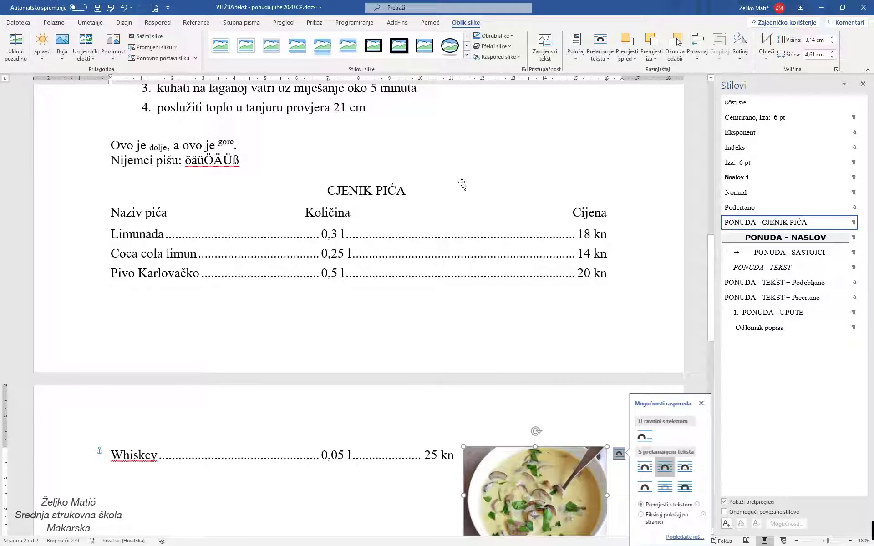
left_click_drag(542, 481, 524, 255)
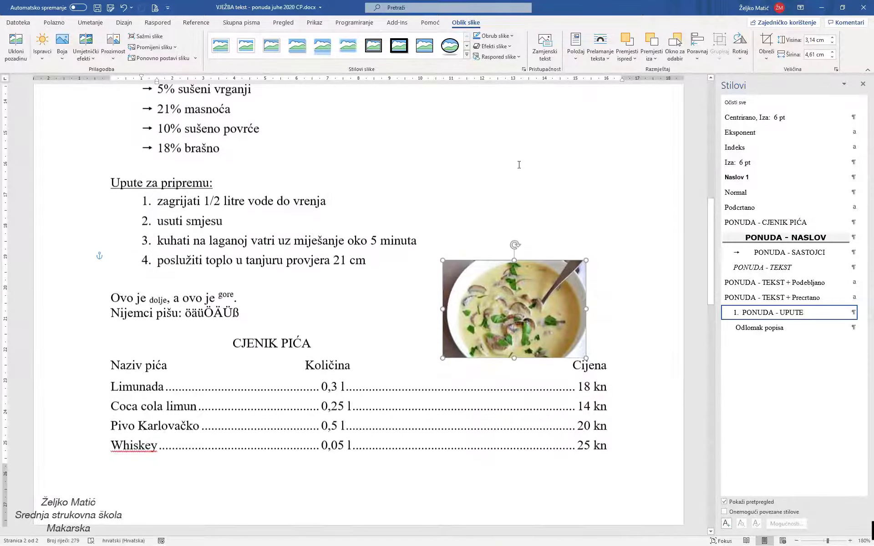
scroll(516, 313, "up", 5)
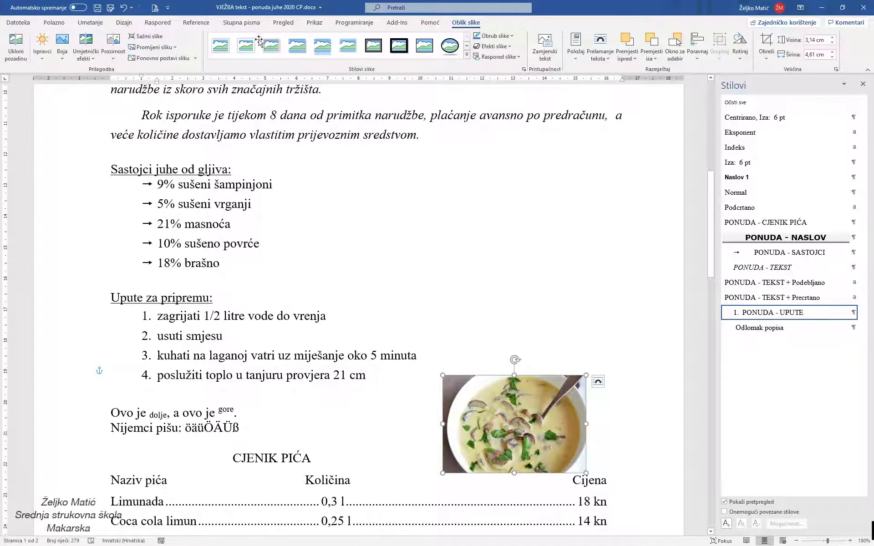
mouse_move(503, 407)
left_mouse_down()
mouse_move(511, 276)
mouse_move(532, 205)
left_mouse_up()
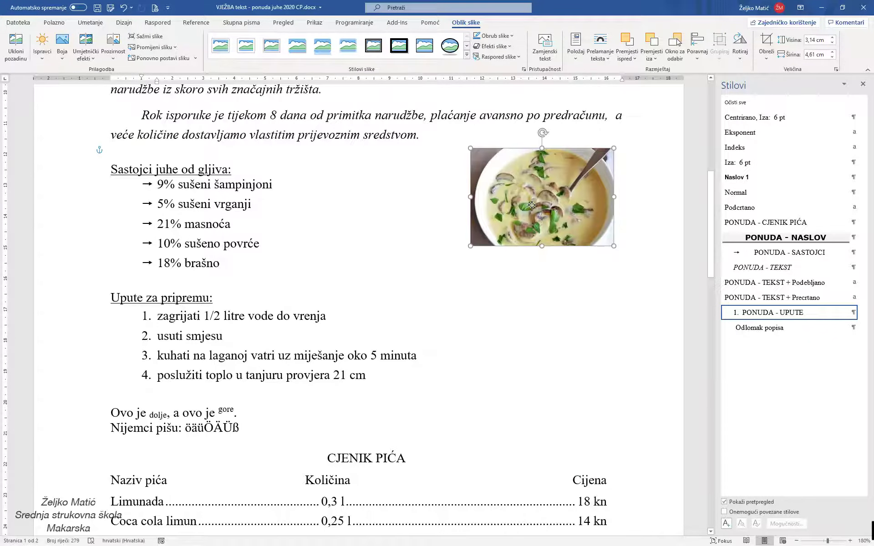
scroll(532, 205, "up", 2)
scroll(532, 205, "up", 2)
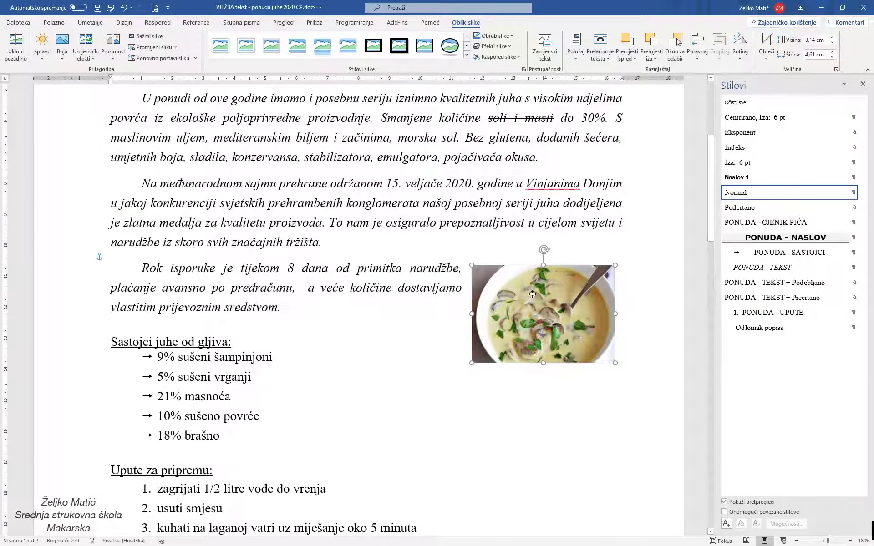
left_click_drag(532, 294, 531, 331)
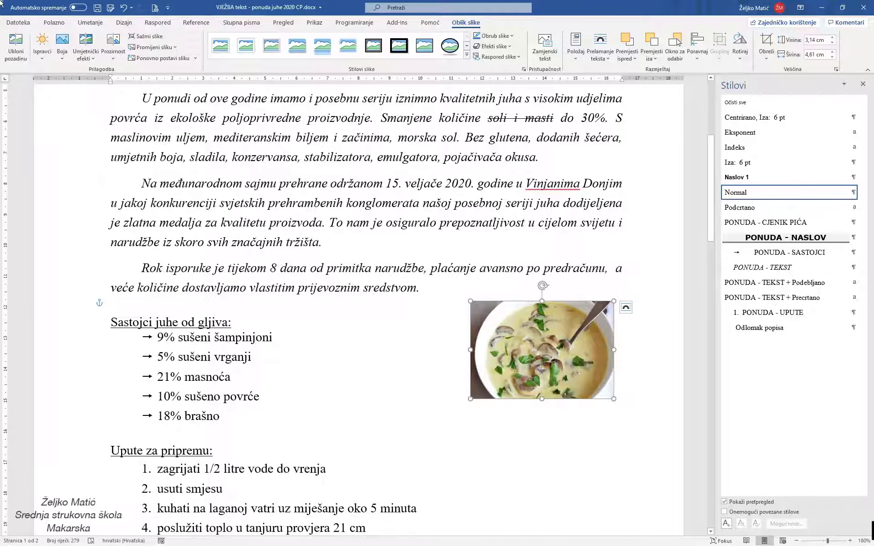
key("ctrl+z")
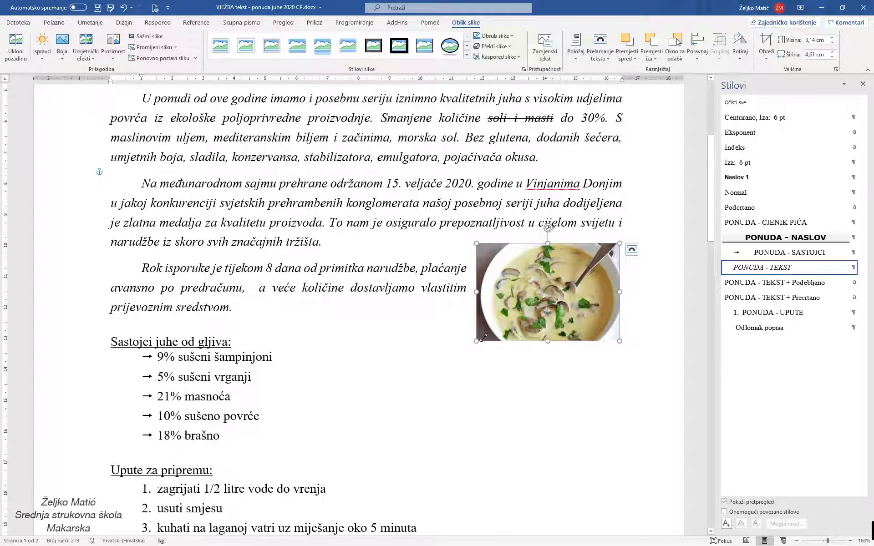
left_click_drag(477, 342, 420, 354)
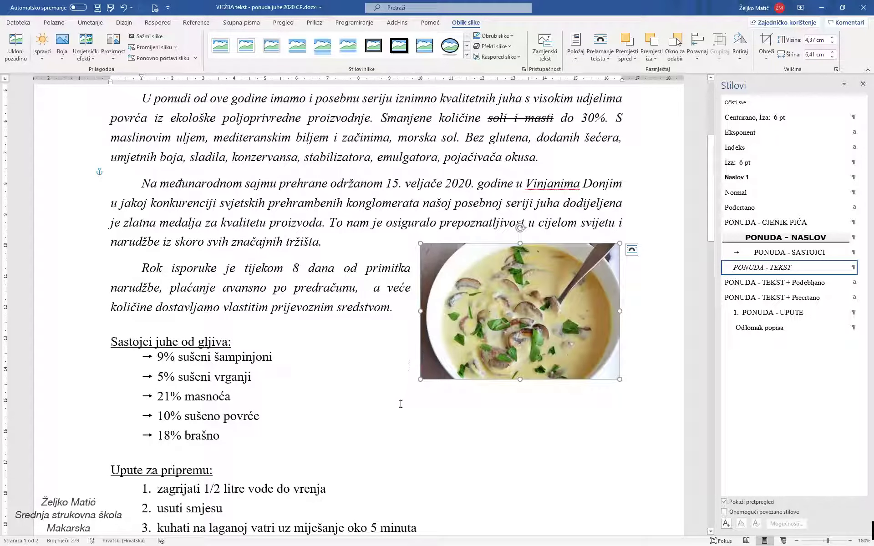
Deselect the soup photo and scroll back up to the title PONUDA JUHA OD GLJIVA.
left_click(375, 405)
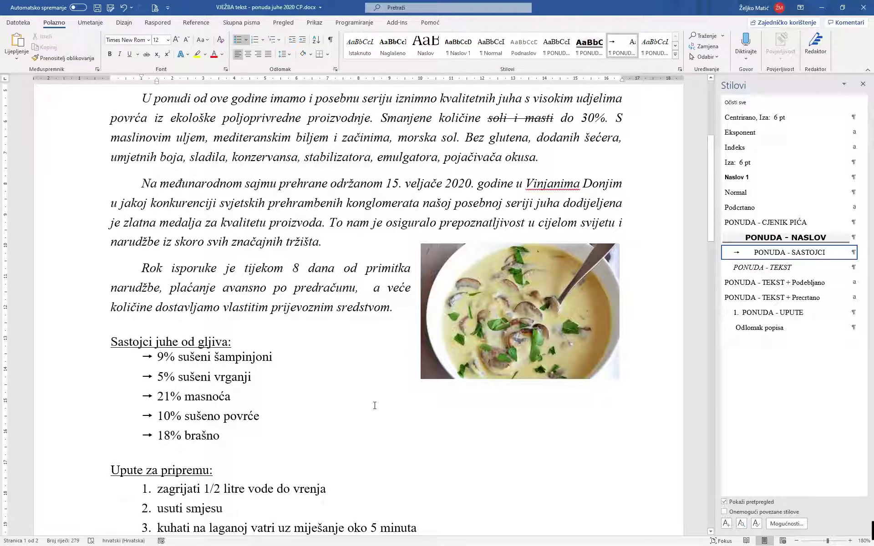
scroll(374, 405, "up", 5)
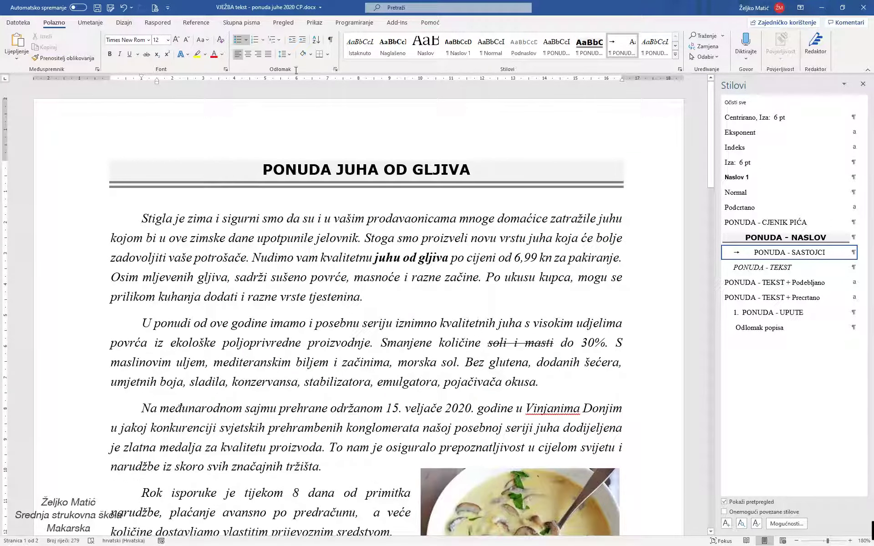
double_click(307, 107)
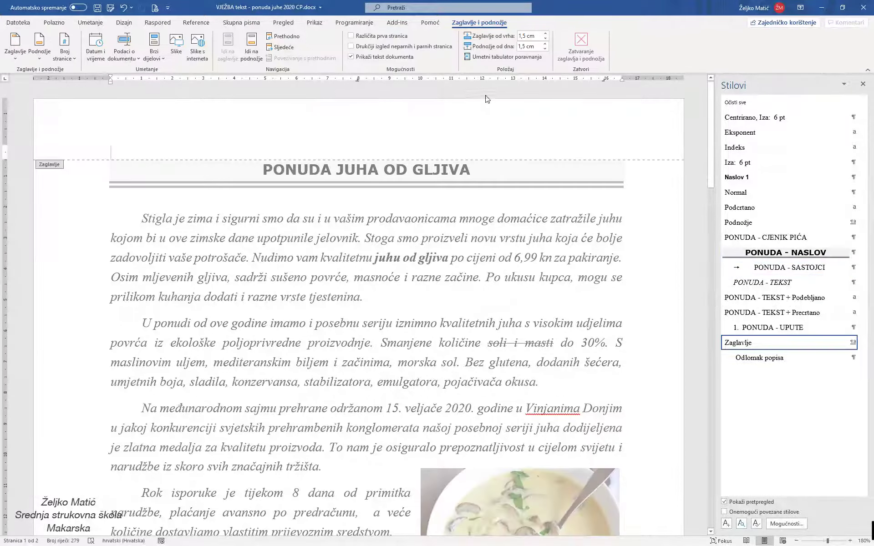
left_click(581, 43)
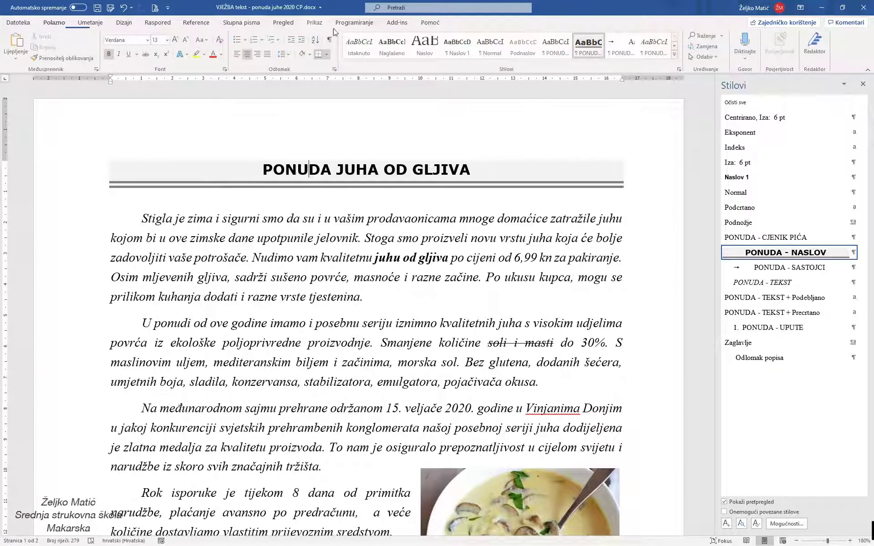
left_click(320, 23)
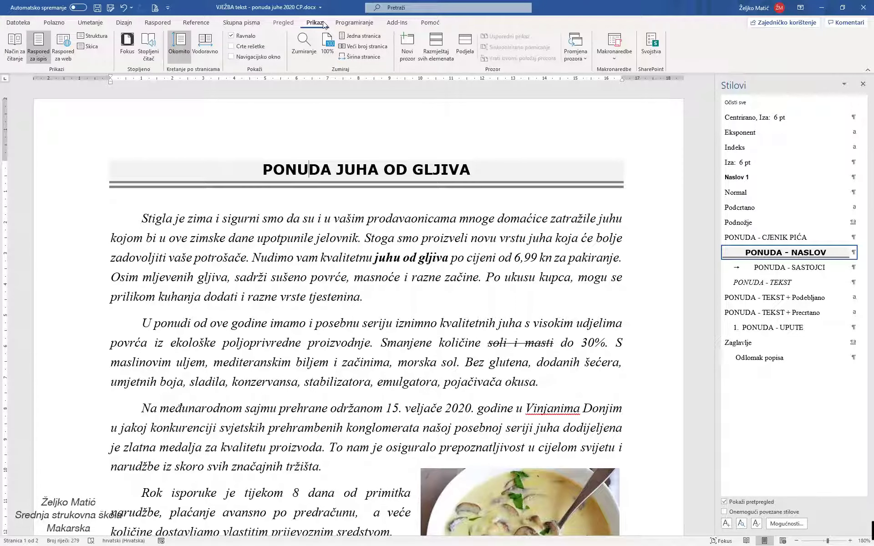
left_click(284, 23)
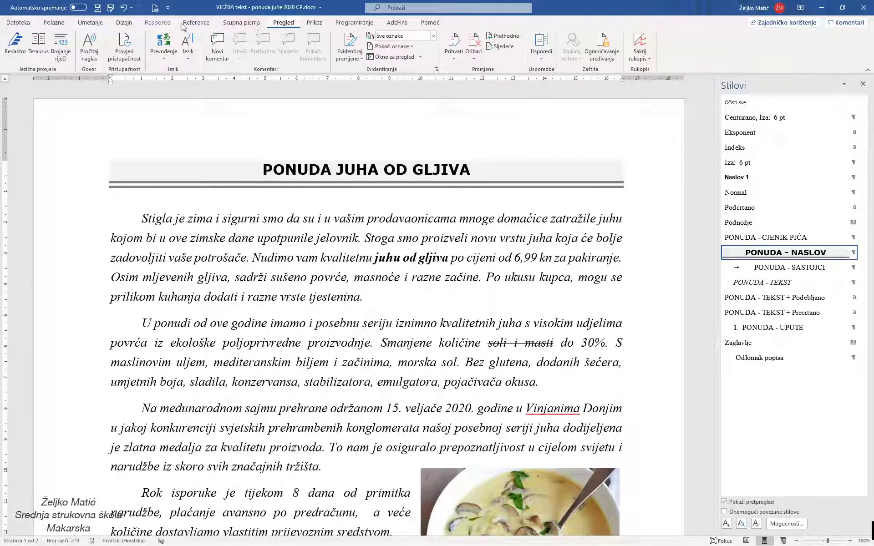
left_click(156, 22)
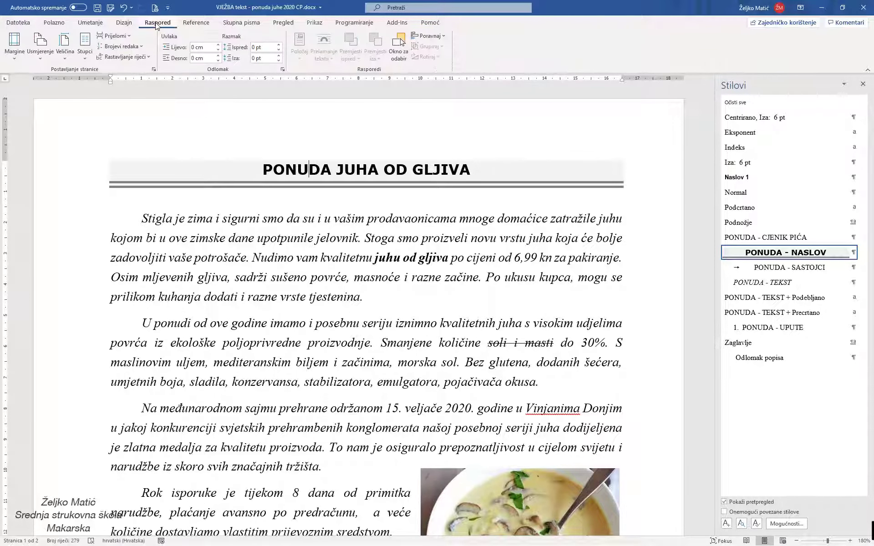
left_click(316, 24)
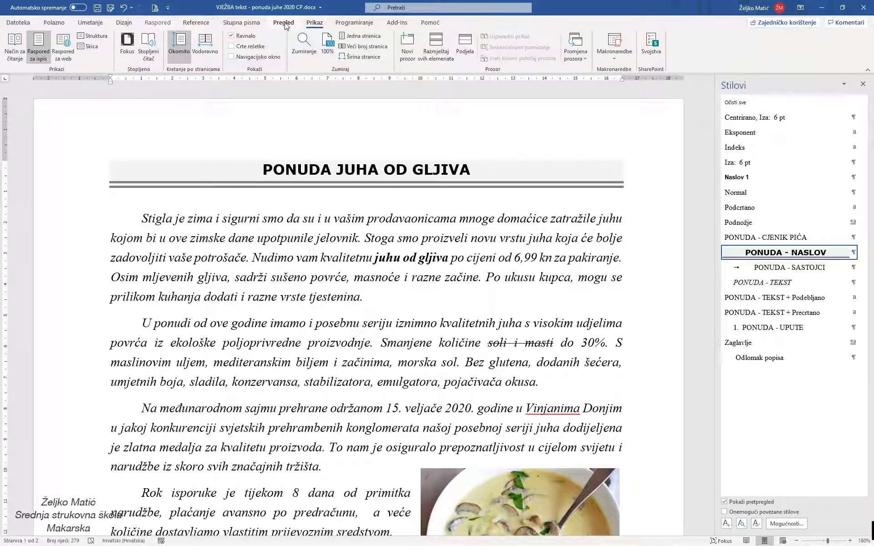
left_click(160, 24)
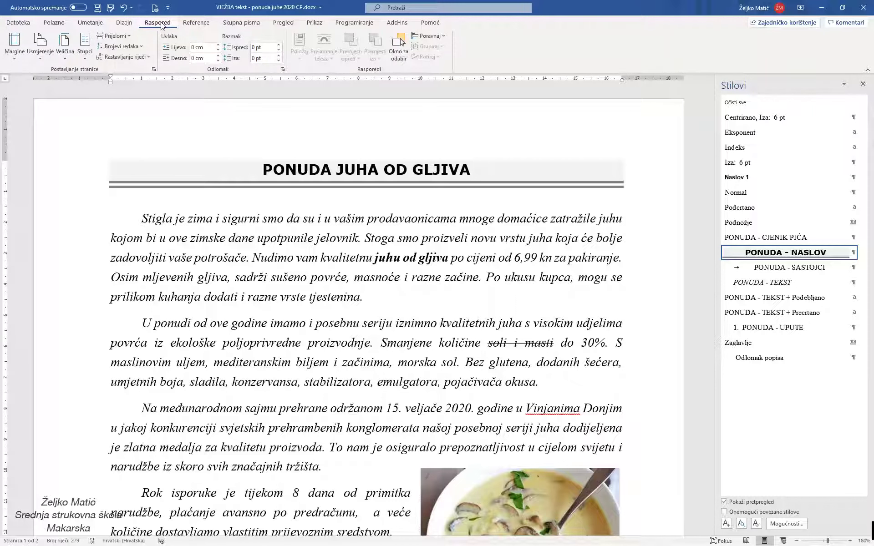
left_click(124, 23)
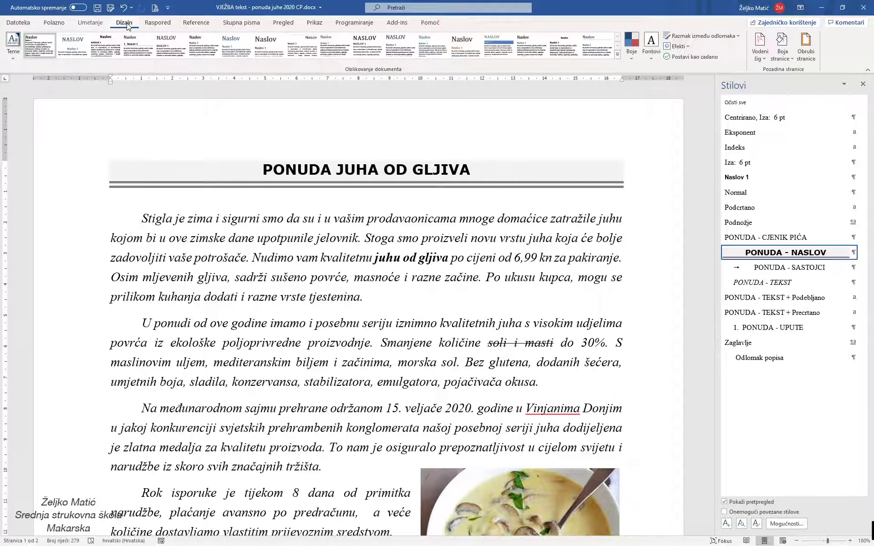
left_click(92, 24)
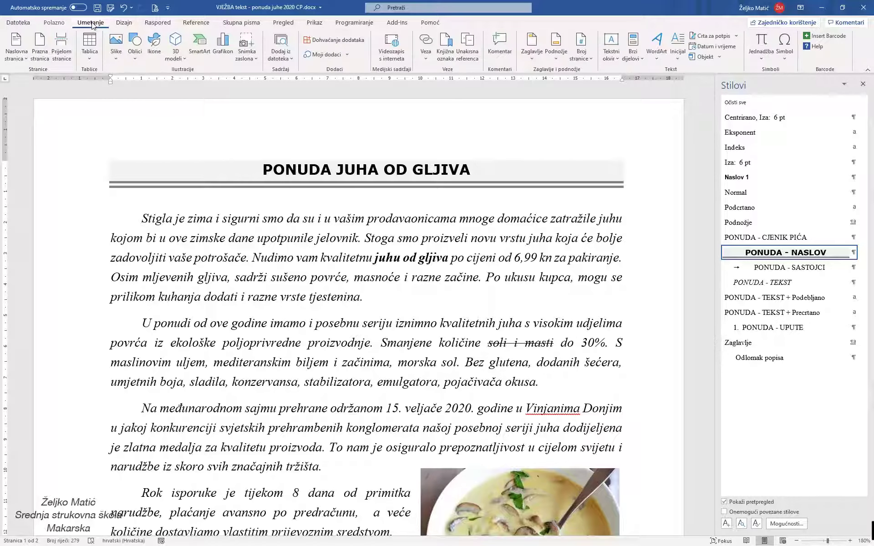
left_click(56, 23)
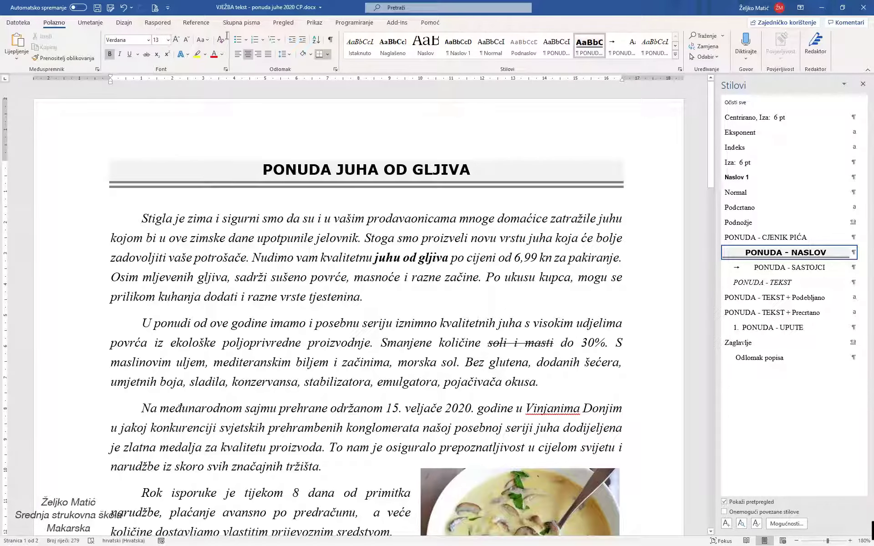
Set the header line 'Srednja strukovna škola, Makarska' to Calibri, size 11.
double_click(323, 110)
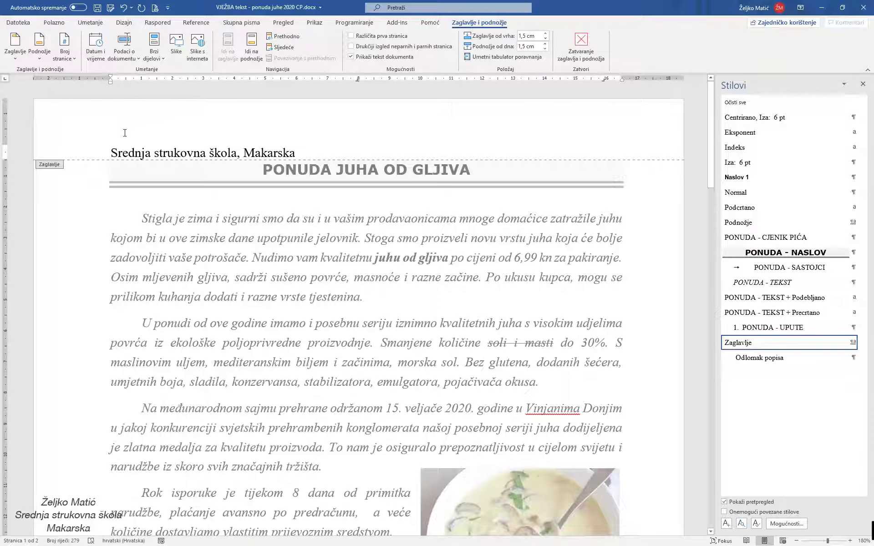
left_click_drag(112, 153, 297, 151)
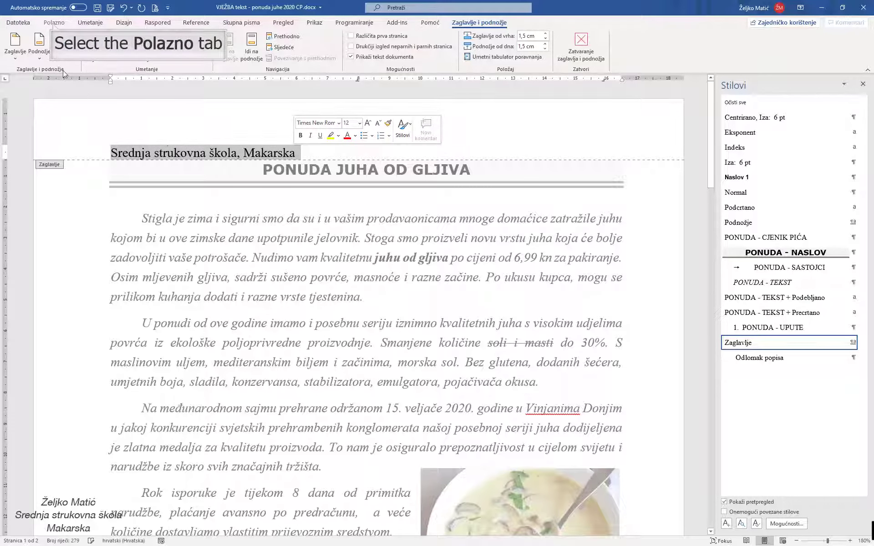
left_click(54, 24)
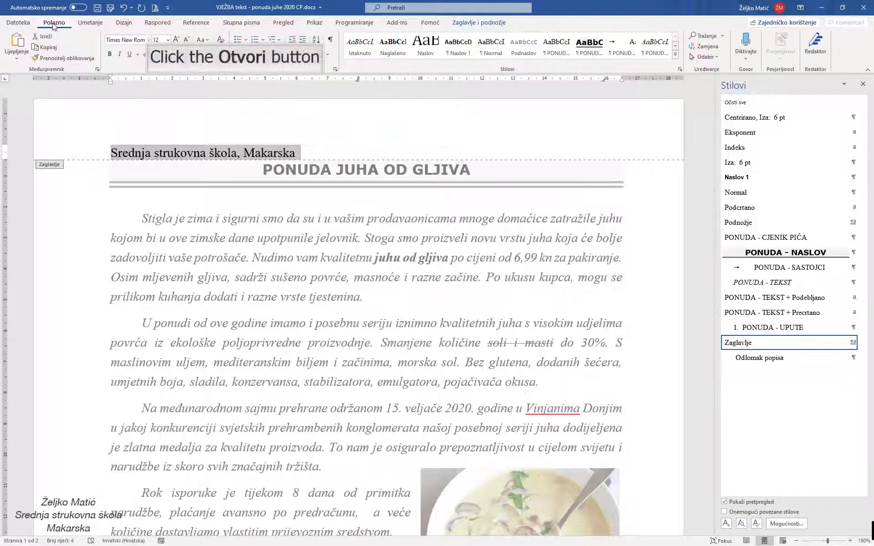
left_click(150, 40)
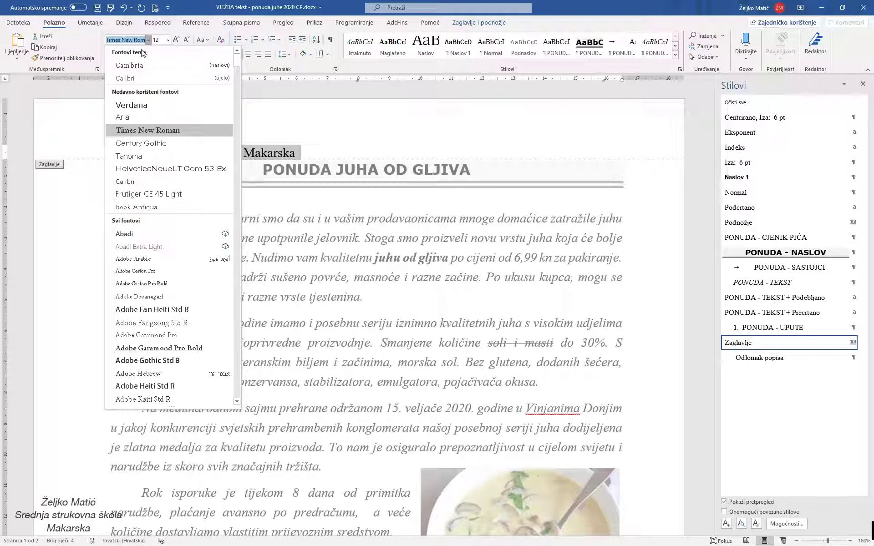
left_click(140, 79)
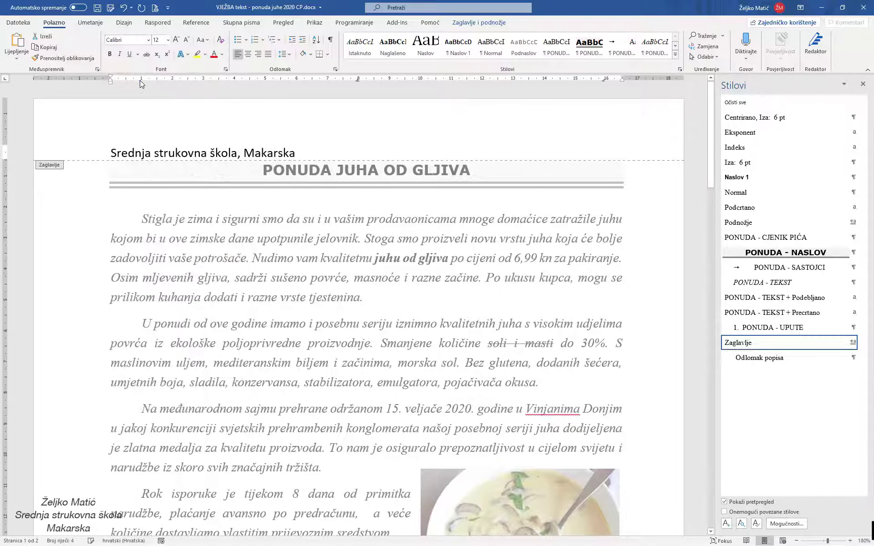
left_click(168, 41)
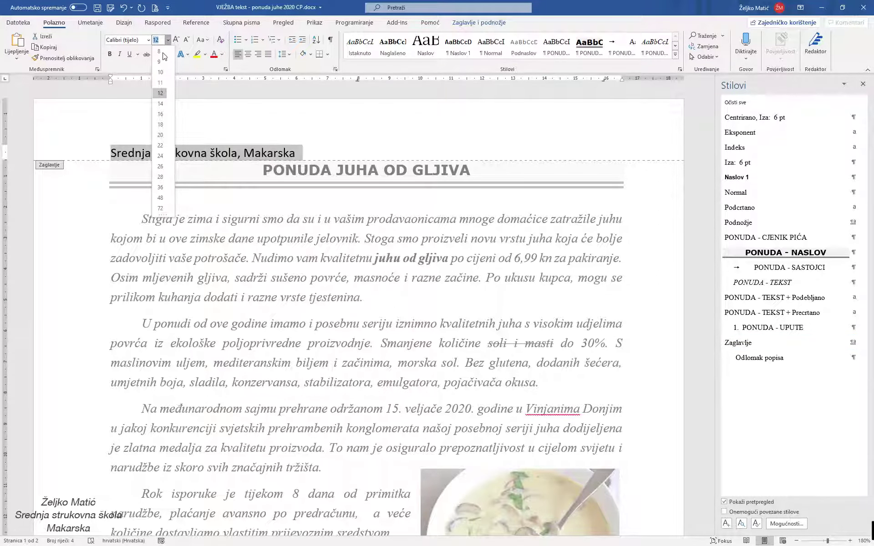
left_click(162, 83)
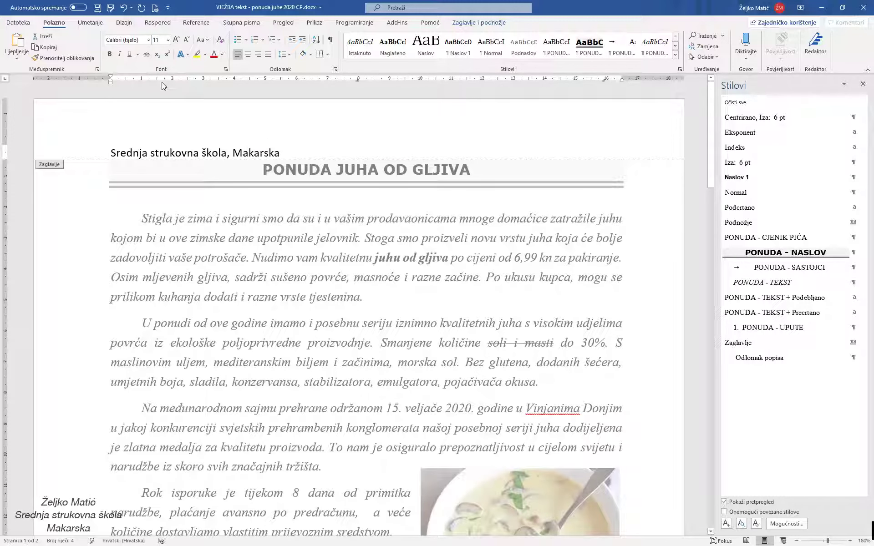
Make the header text italic, grey and right-aligned.
left_click(120, 54)
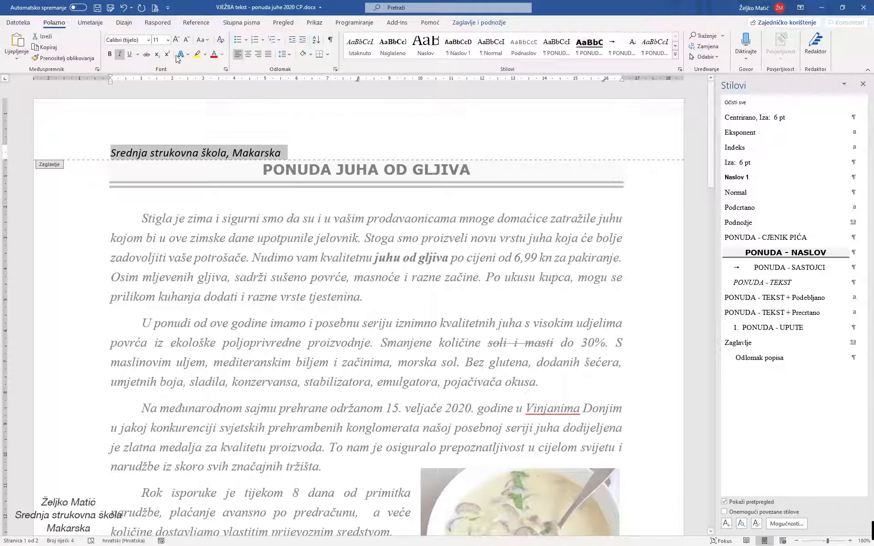
left_click(222, 55)
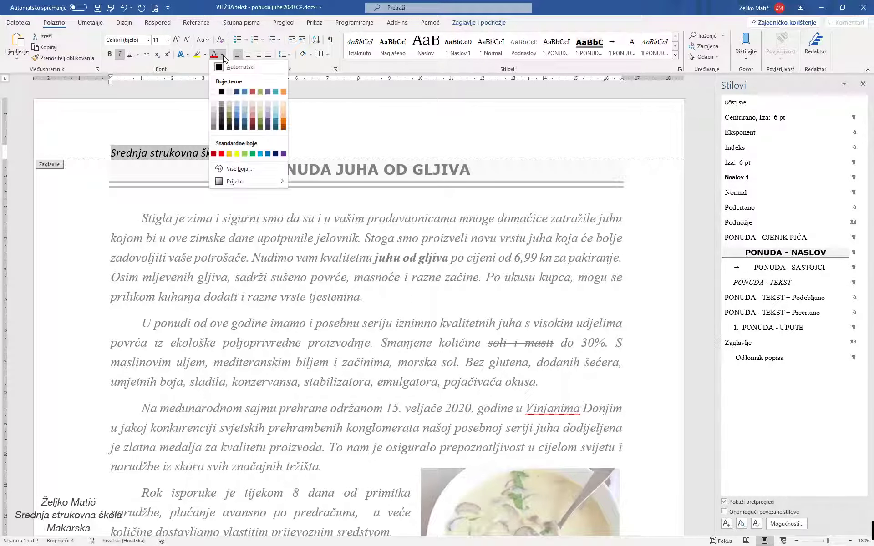
left_click(222, 102)
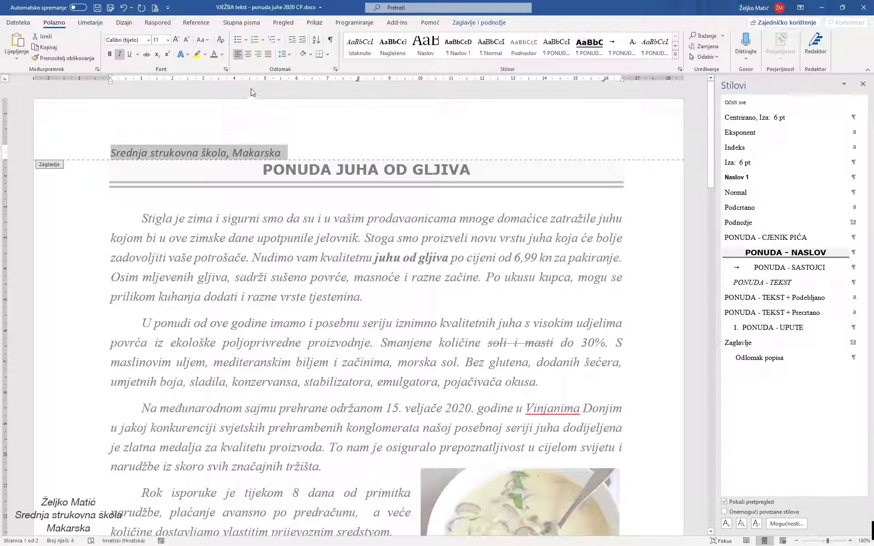
left_click(258, 54)
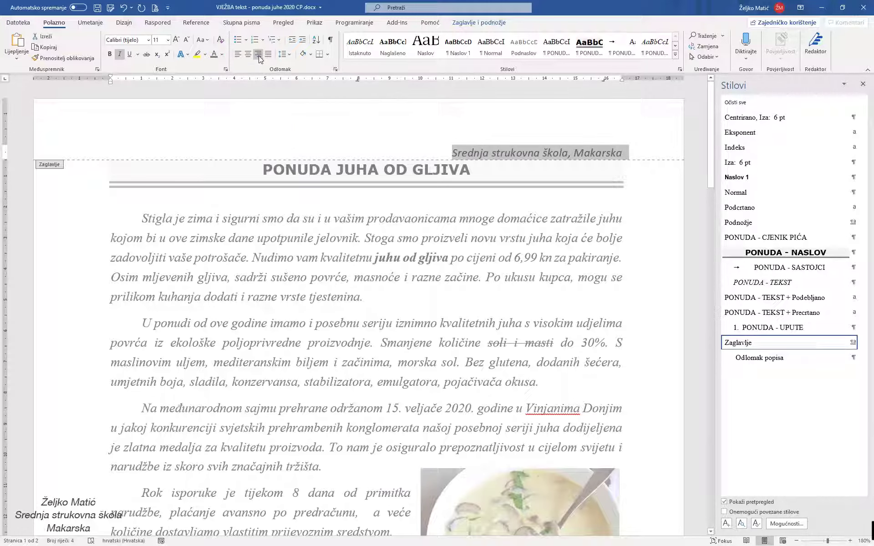
Leave the header and lower the header distance from the page edge to 0,9 cm.
double_click(334, 203)
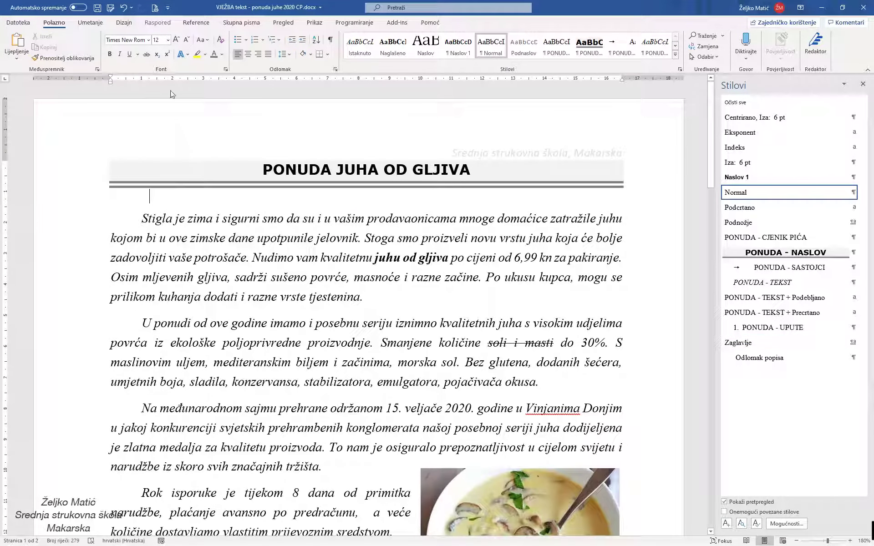
left_click(165, 25)
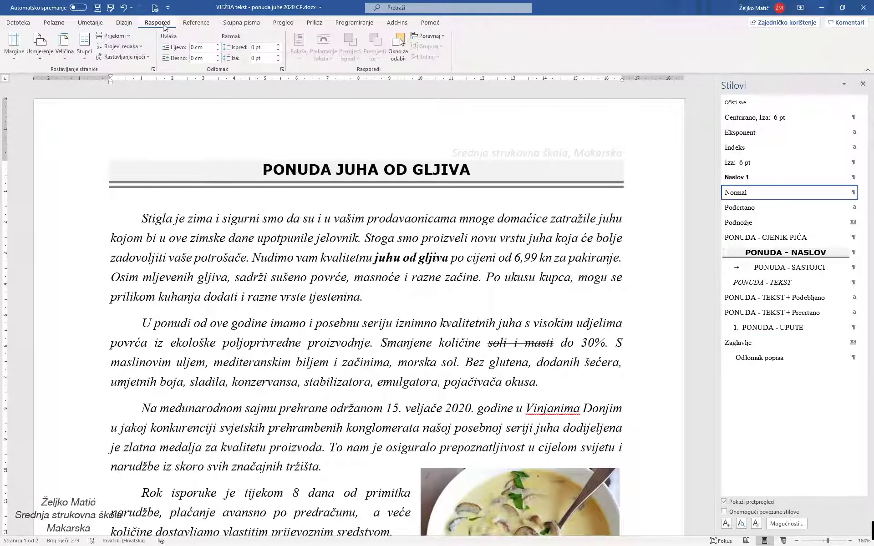
left_click(15, 60)
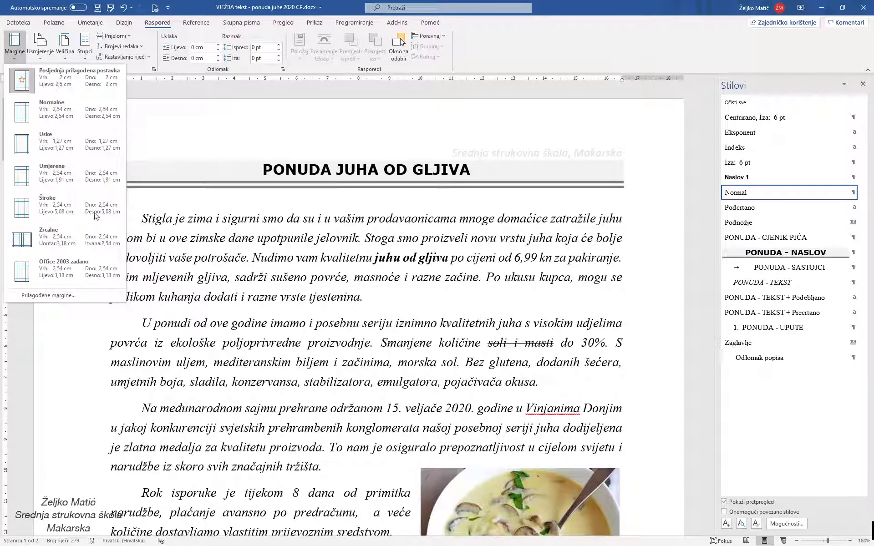
left_click(97, 298)
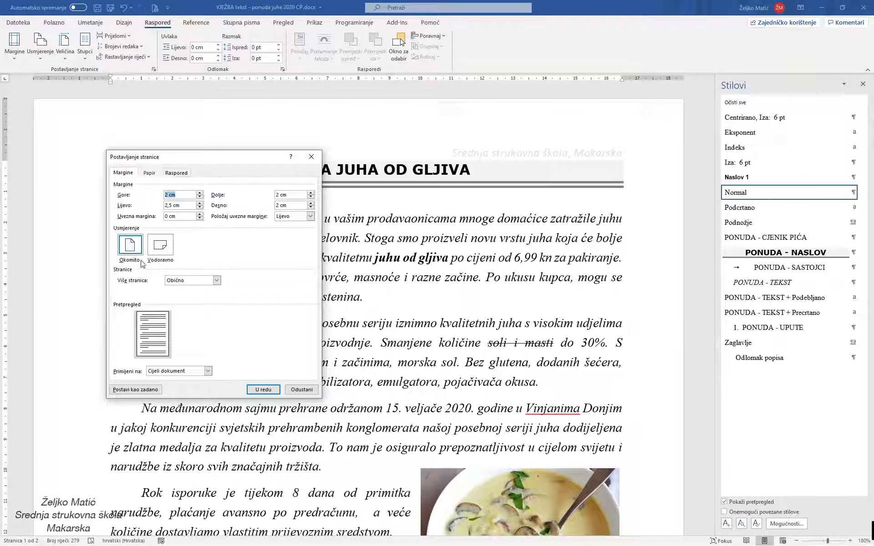
left_click(150, 173)
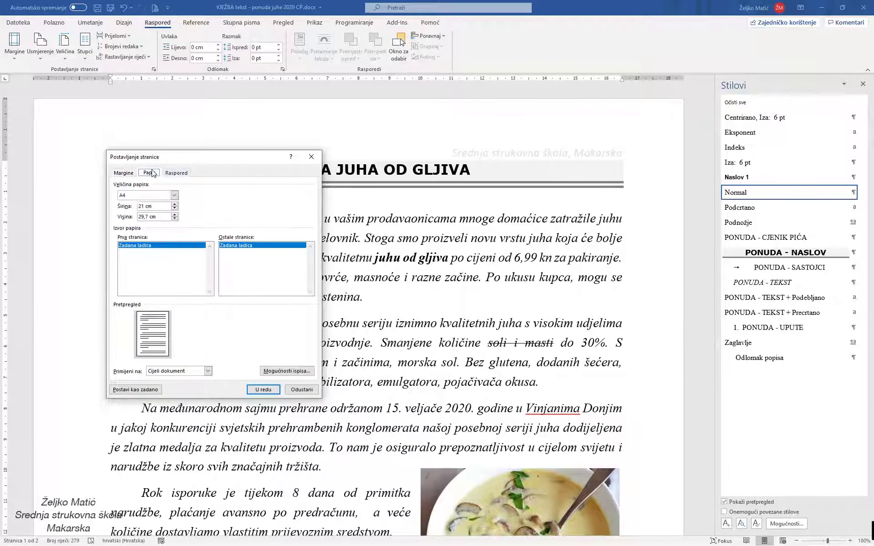
left_click(175, 176)
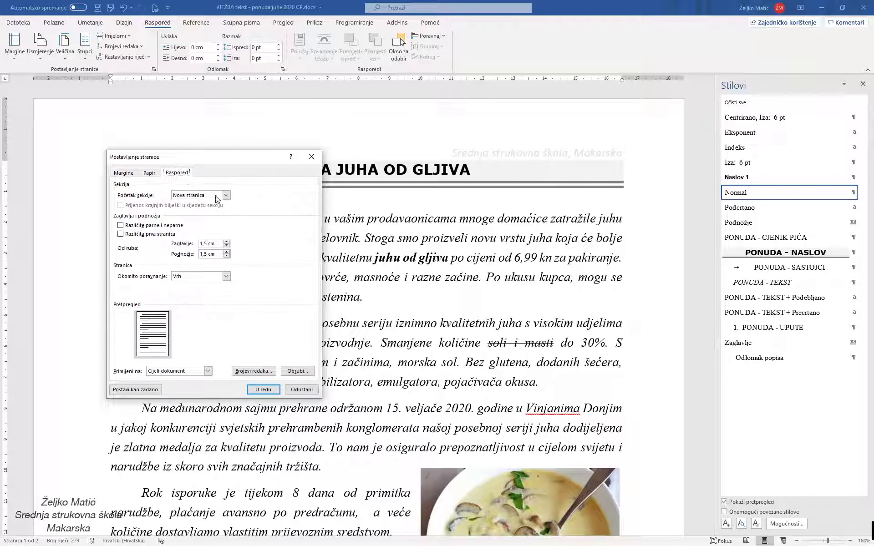
left_click(226, 247)
double_click(227, 248)
left_click(227, 248)
left_click(227, 248)
left_click(226, 248)
Lower the footer distance to 0,9 cm and apply the page setup.
left_click(227, 256)
left_click(227, 256)
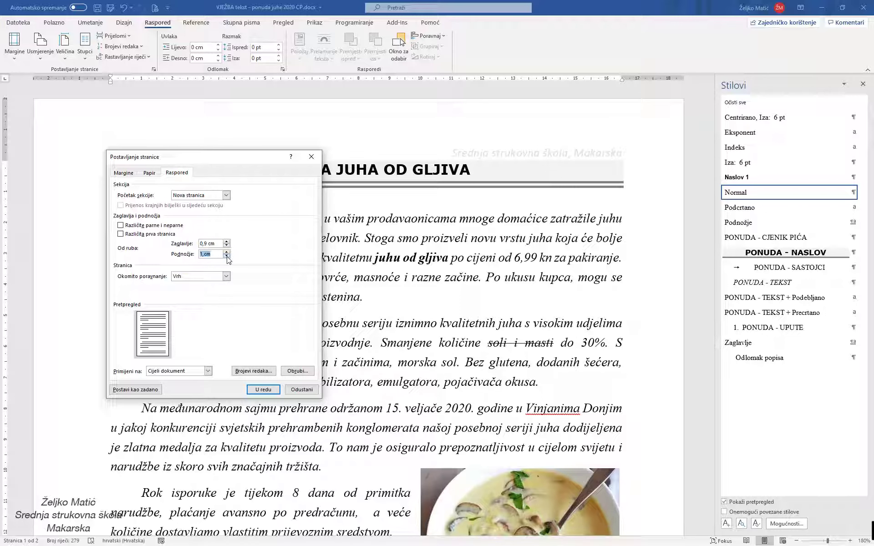
left_click(263, 389)
scroll(268, 356, "down", 3)
scroll(267, 357, "down", 3)
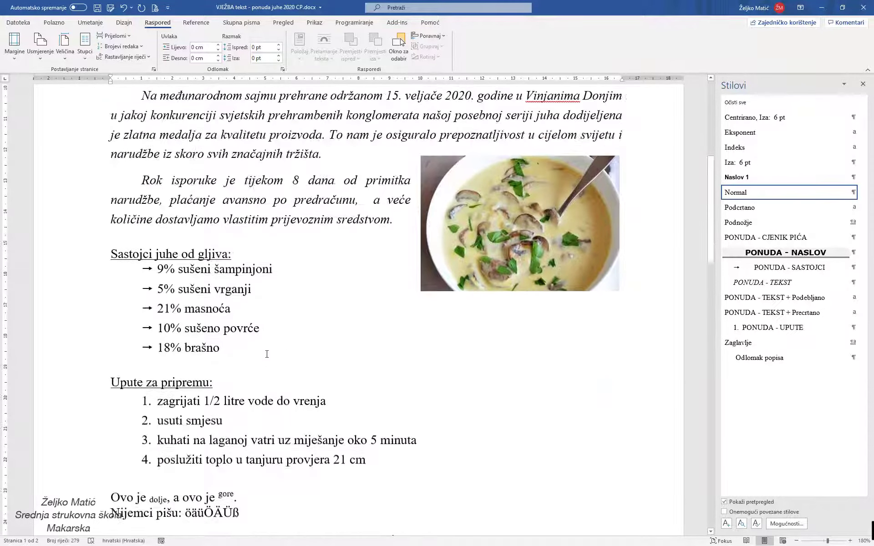
scroll(267, 356, "down", 2)
scroll(266, 354, "down", 3)
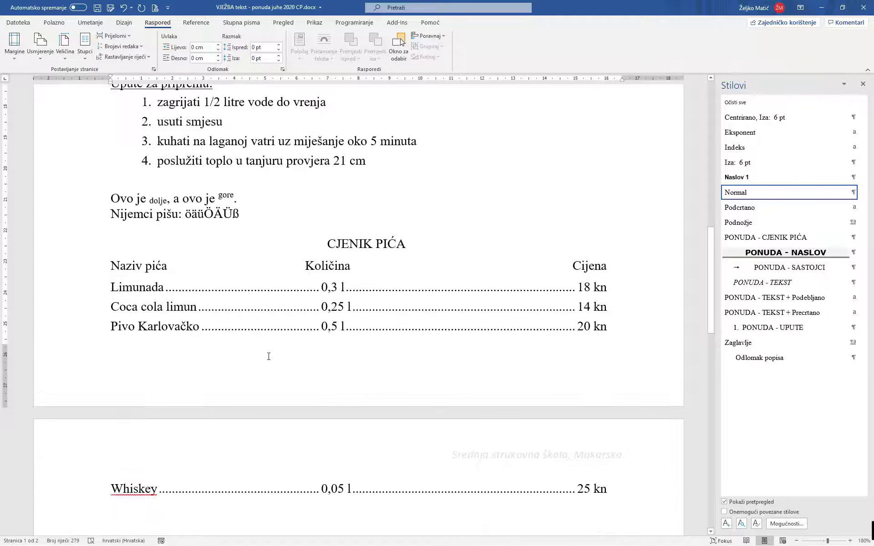
scroll(255, 343, "up", 3)
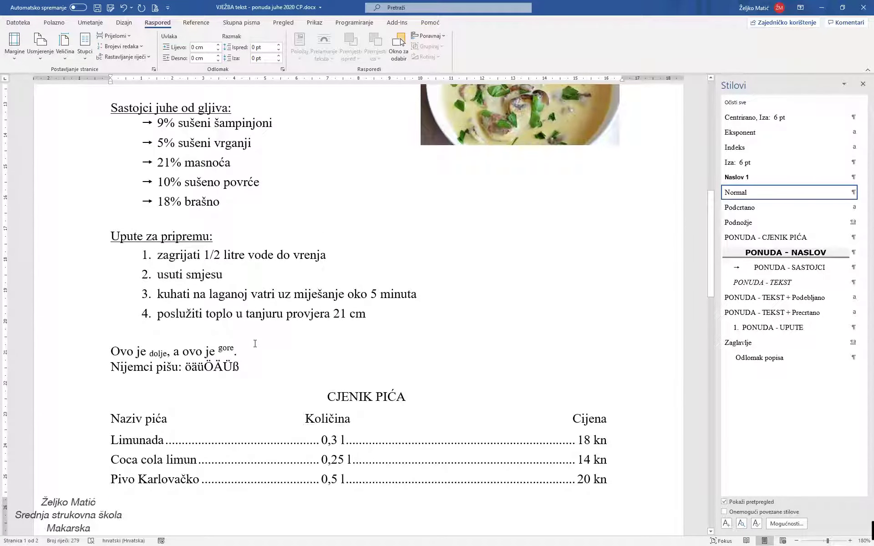
scroll(255, 344, "up", 5)
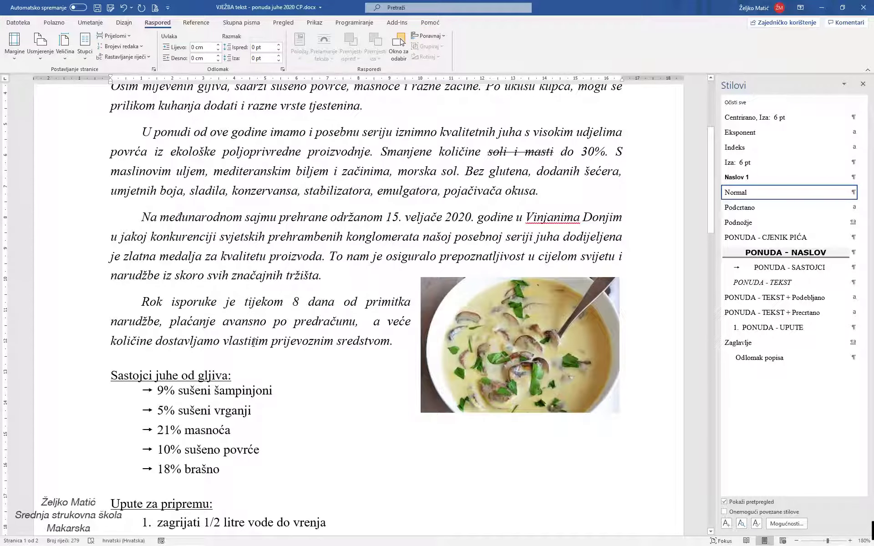
scroll(253, 344, "up", 4)
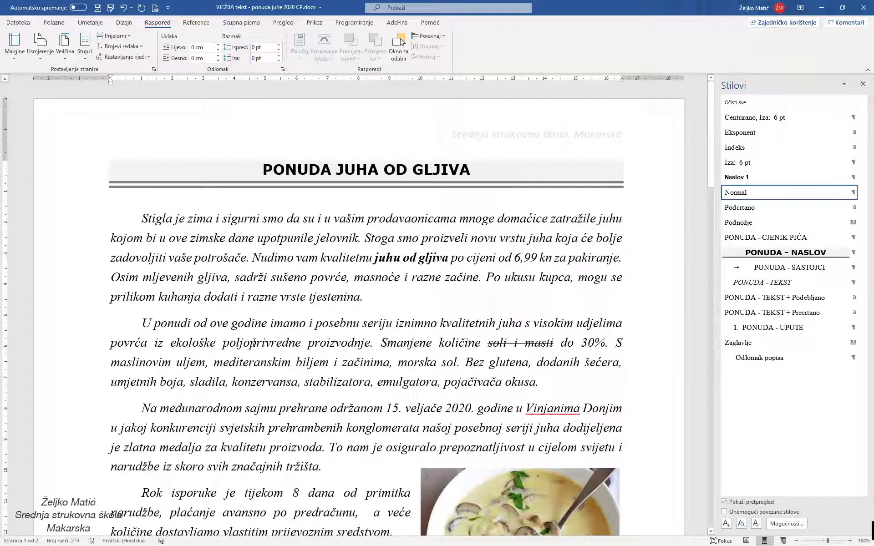
scroll(253, 344, "down", 5)
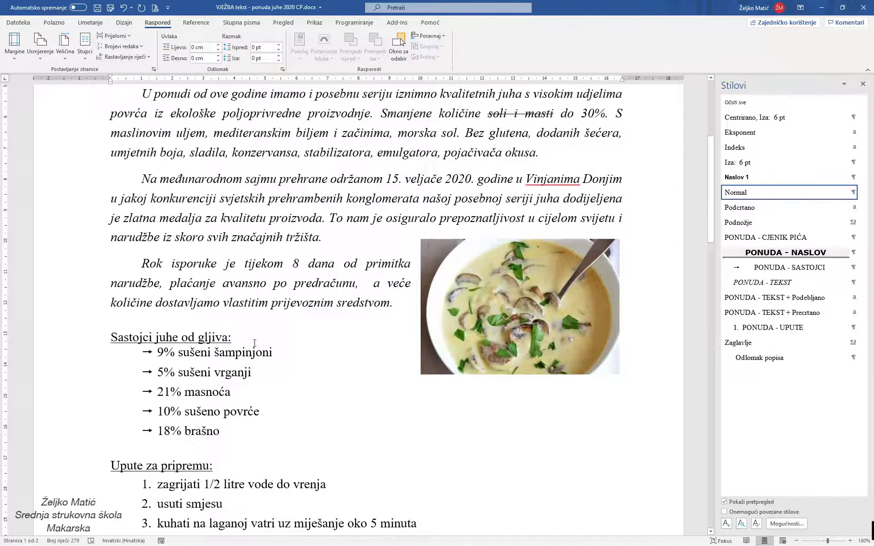
scroll(254, 343, "down", 4)
scroll(254, 342, "down", 3)
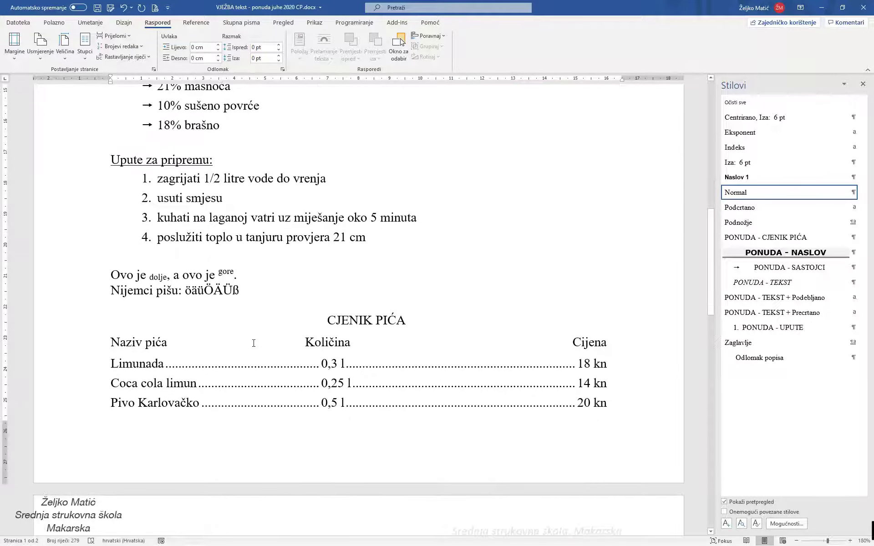
scroll(253, 344, "down", 2)
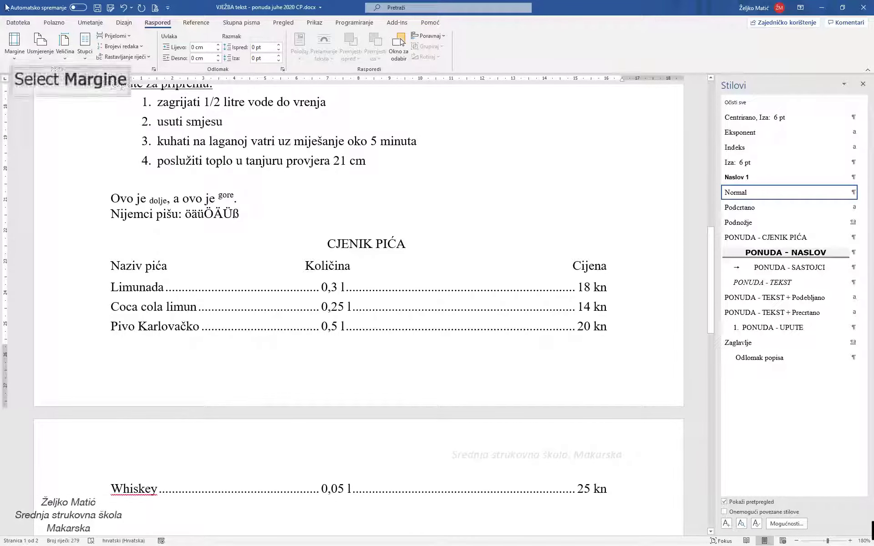
Reduce the top and bottom page margins to 1,5 cm.
left_click(14, 59)
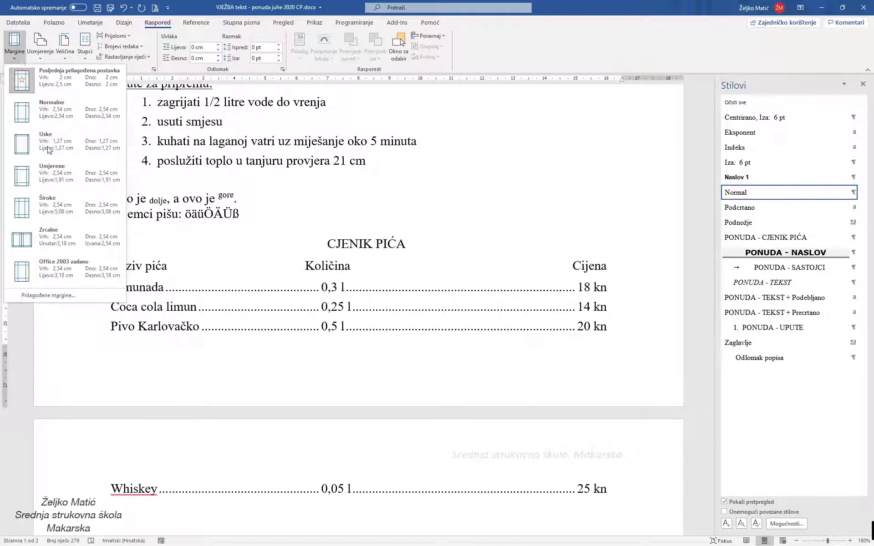
left_click(54, 296)
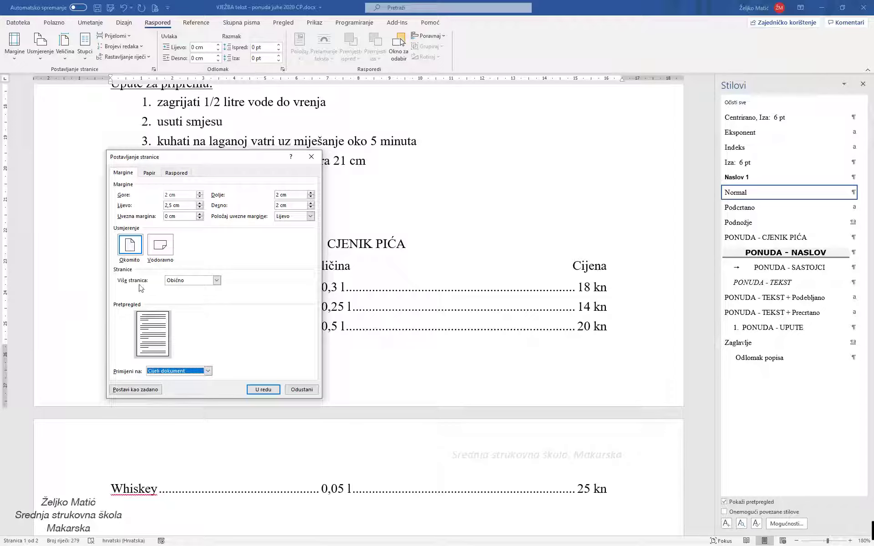
double_click(199, 197)
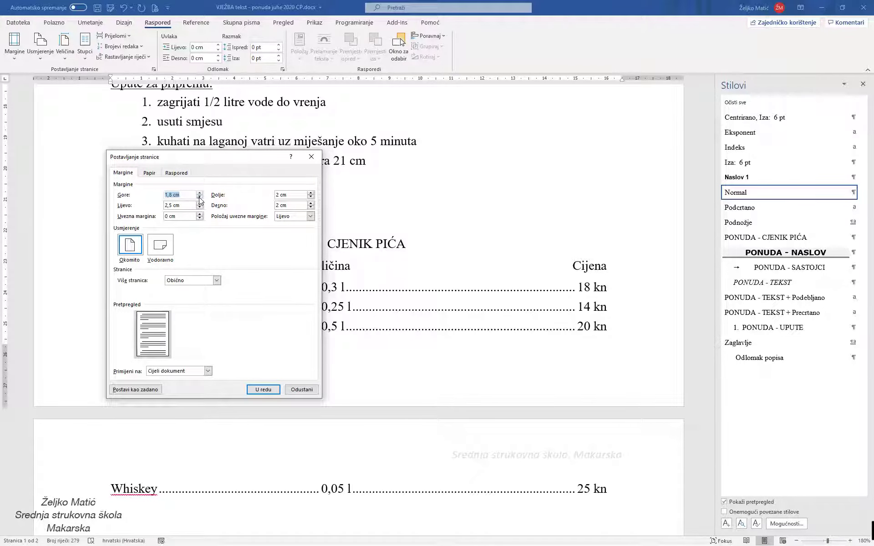
left_click(200, 196)
left_click(199, 197)
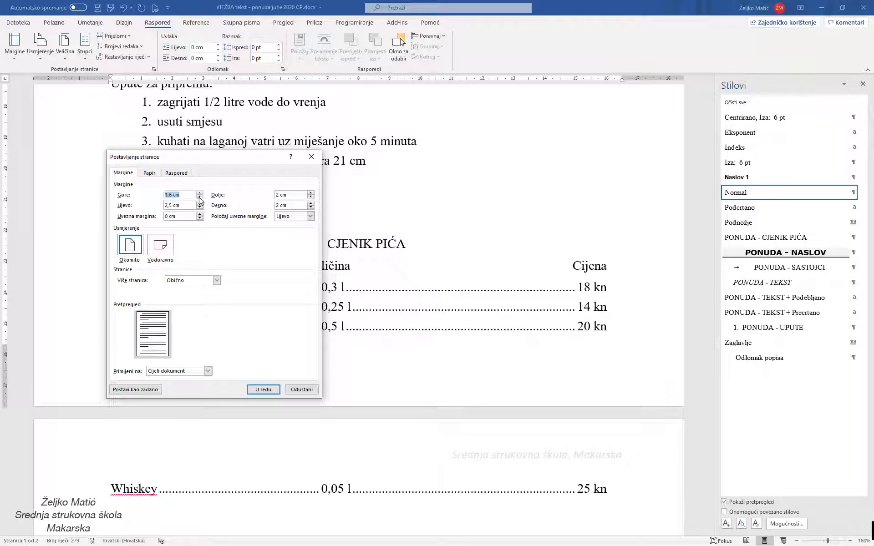
left_click(200, 197)
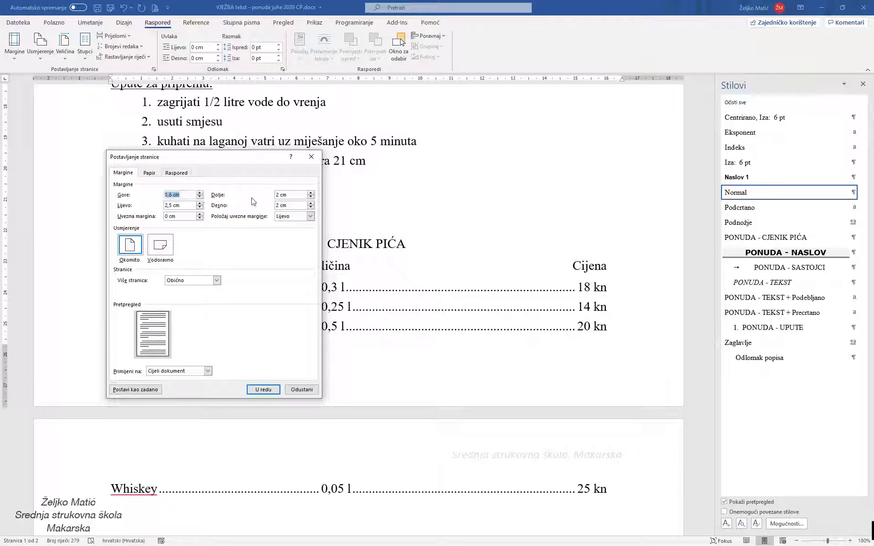
left_click(311, 197)
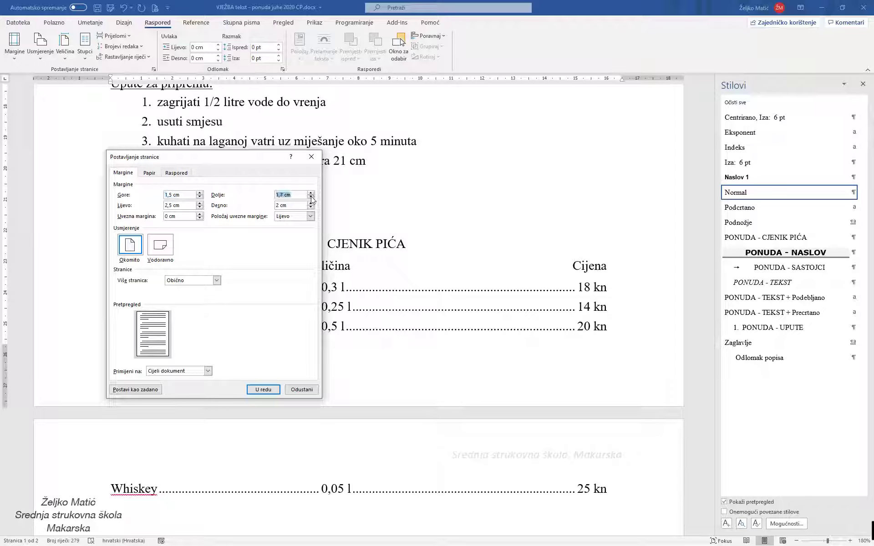
Reduce the header and footer distances to 0,8 cm.
left_click(176, 174)
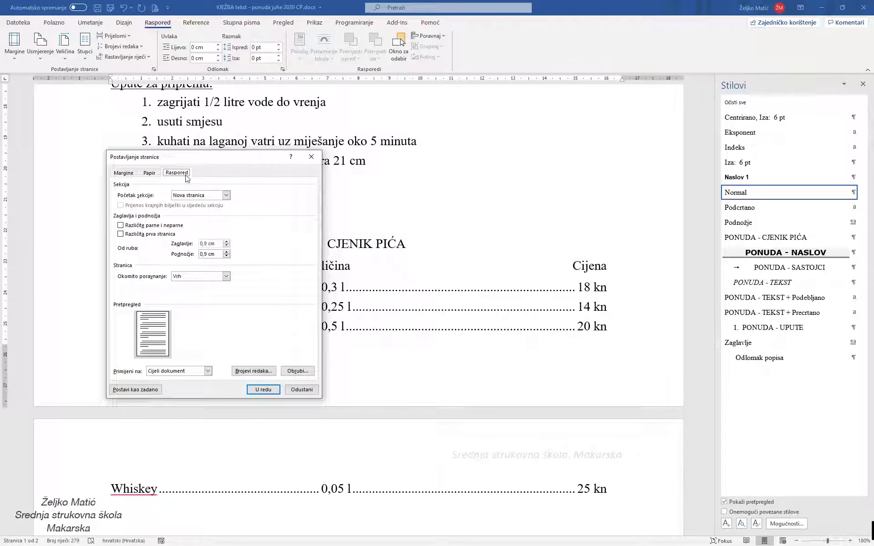
left_click(226, 246)
left_click(226, 256)
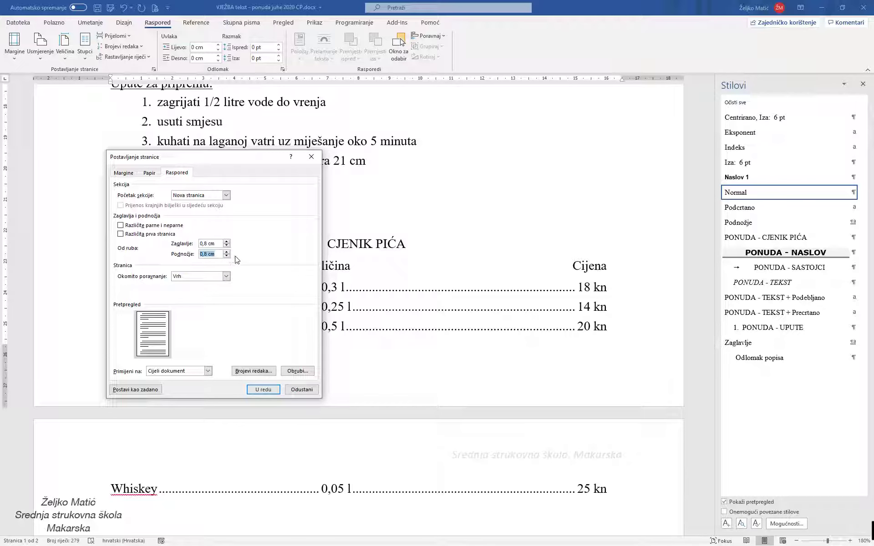
Apply the new margins, then delete the empty line below Whiskey and the blank second page.
left_click(269, 390)
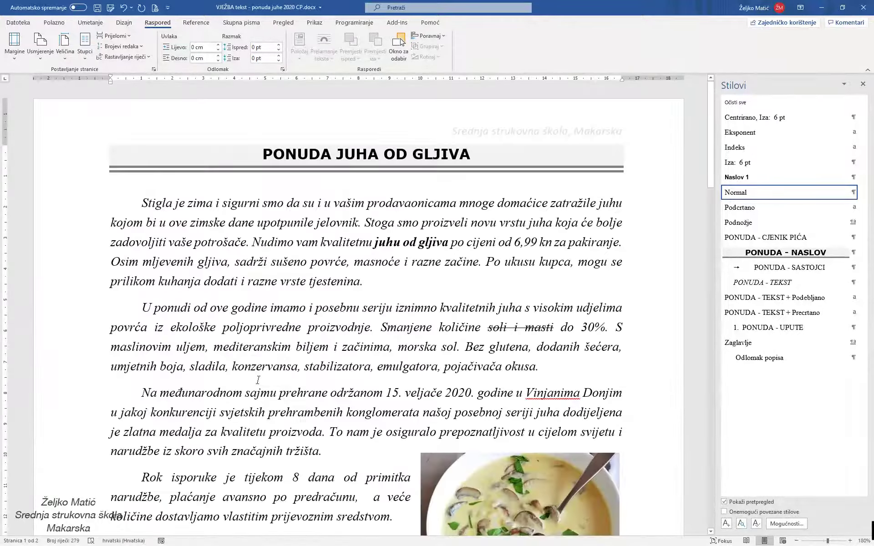
scroll(251, 375, "down", 4)
scroll(251, 375, "down", 5)
scroll(252, 375, "down", 5)
scroll(251, 374, "down", 3)
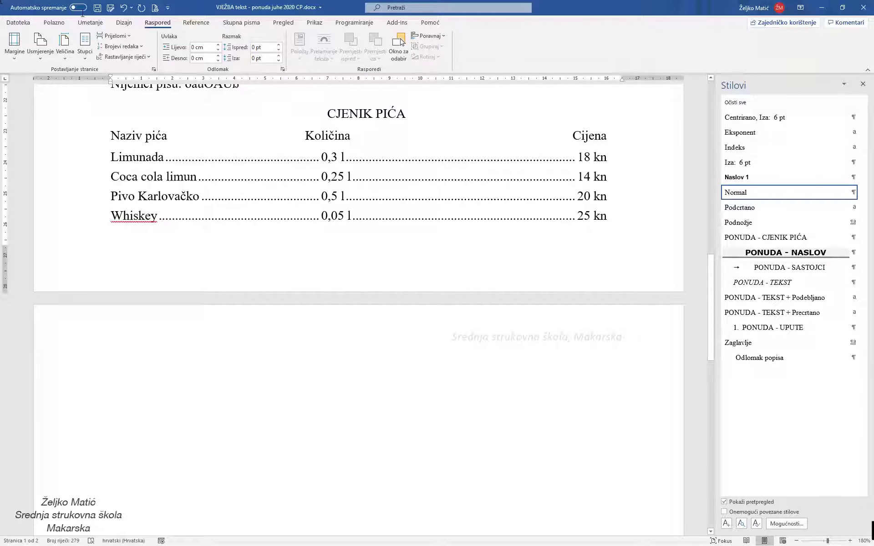
left_click(199, 256)
left_click(111, 365)
key("BackSpace")
key("BackSpace")
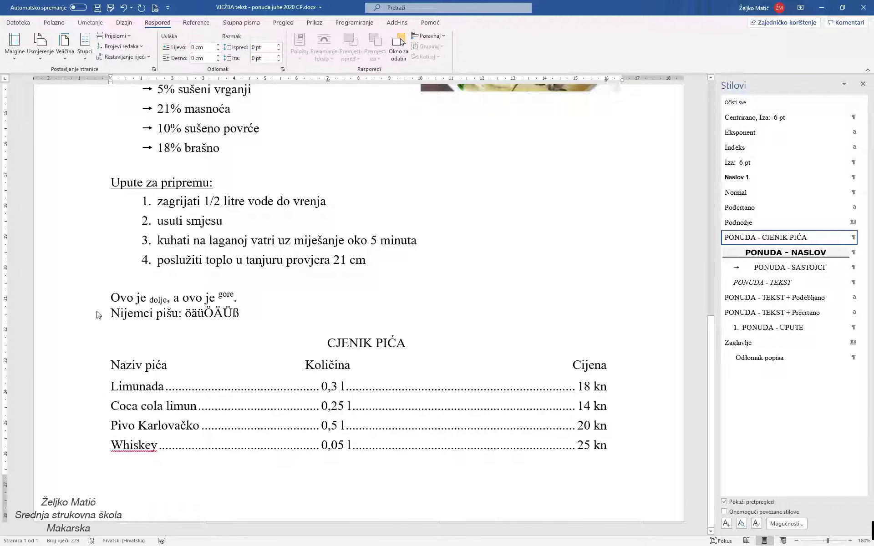
Insert a Plain Number 3 page number at the bottom right of the page.
left_click(103, 25)
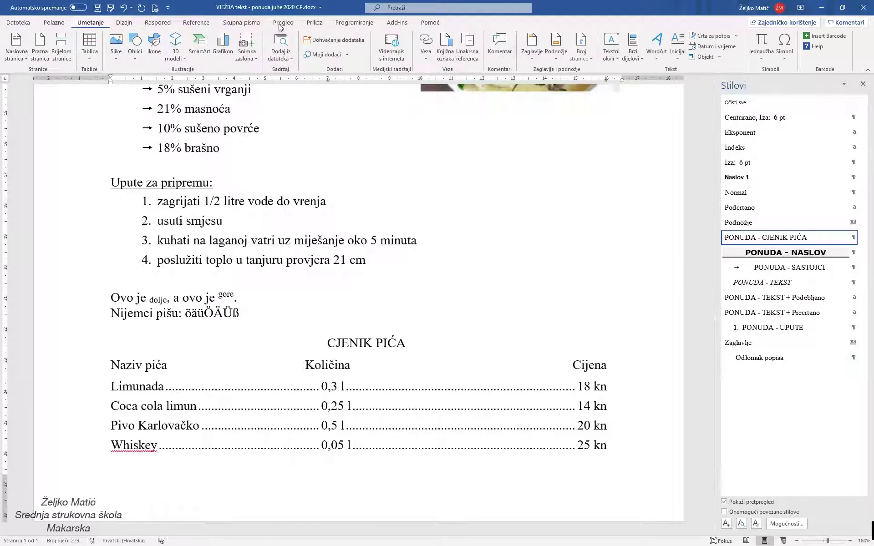
left_click(587, 61)
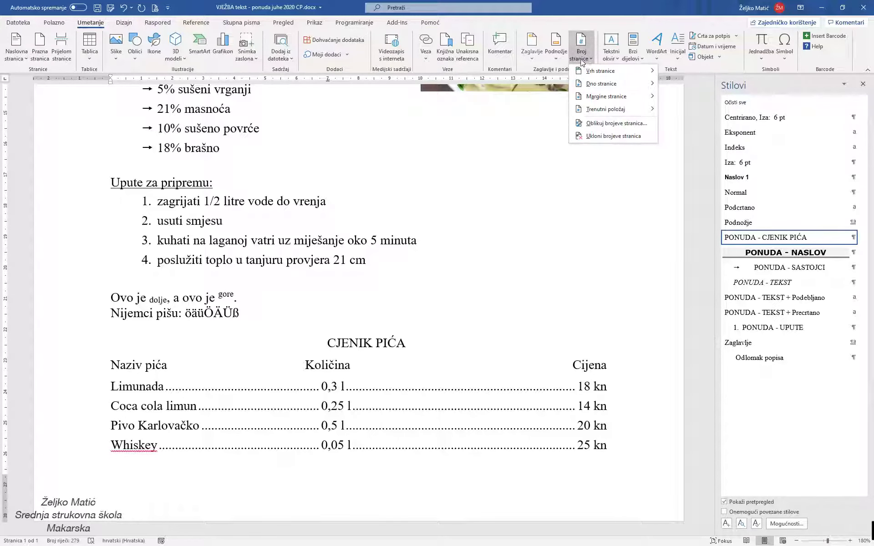
left_click(533, 63)
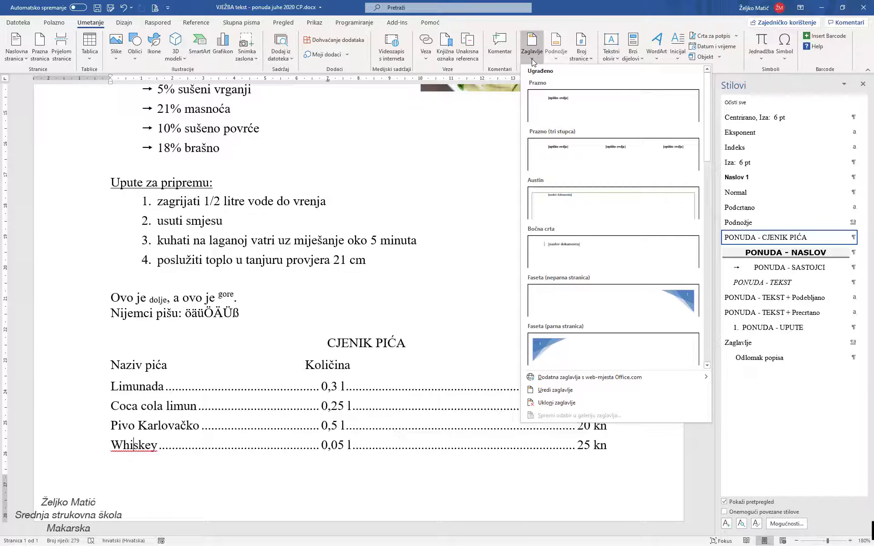
left_click(556, 61)
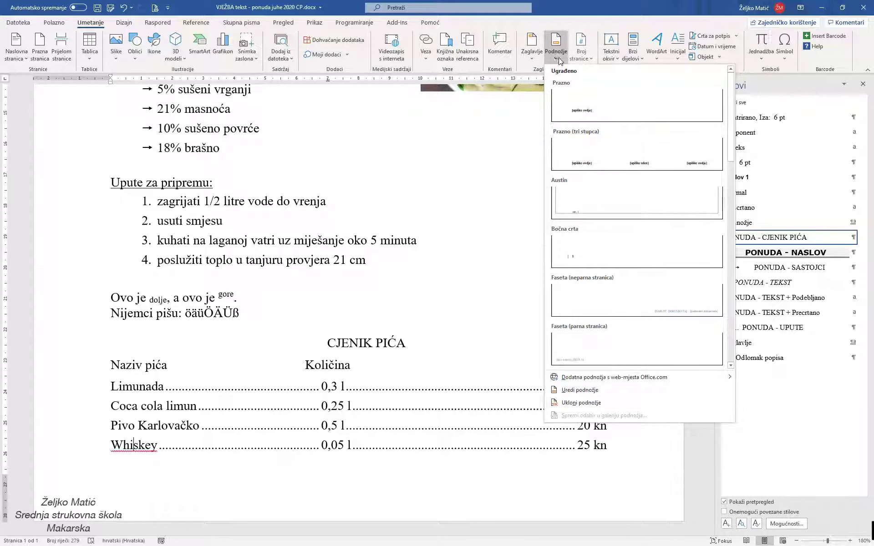
left_click(581, 61)
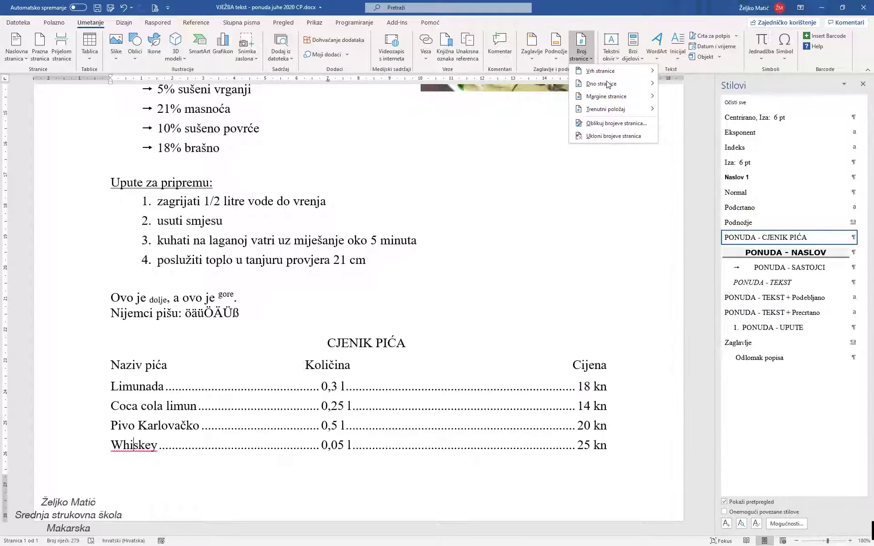
mouse_move(602, 83)
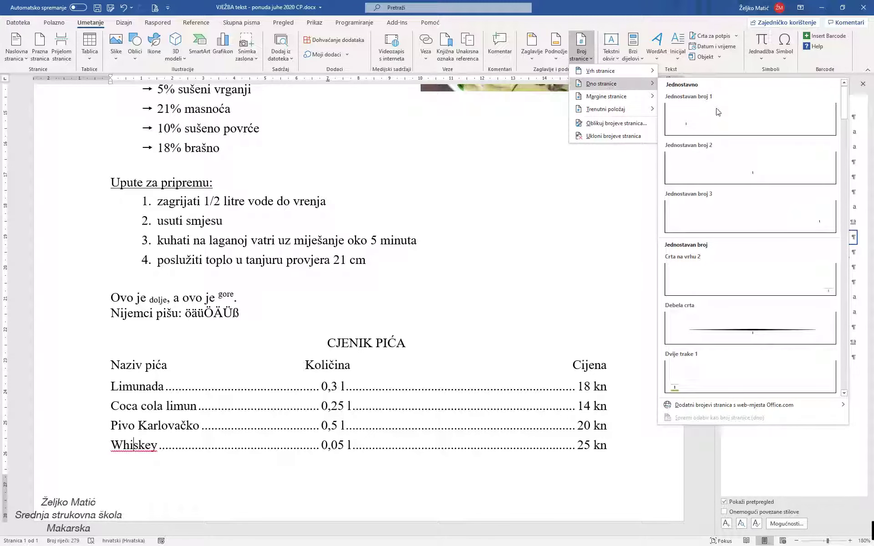
left_click(768, 223)
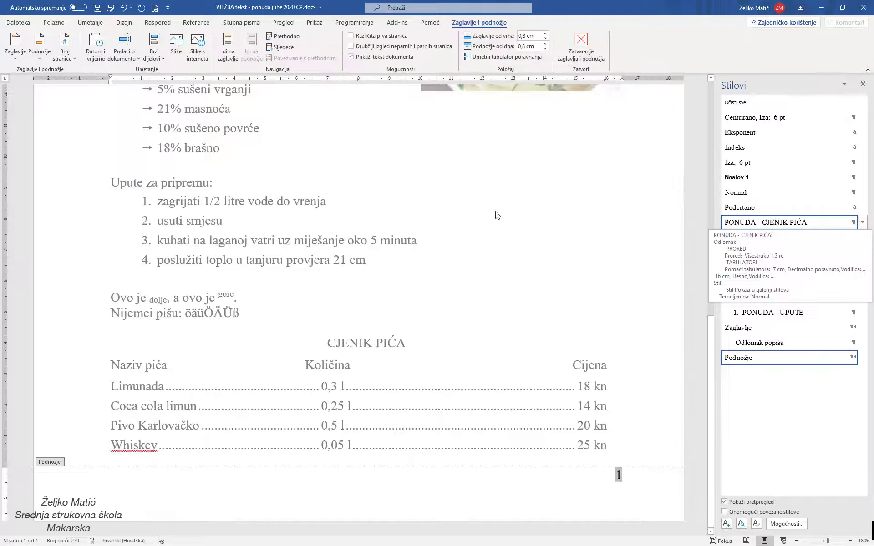
Set the page number to Times New Roman 11 and close the footer.
left_click(59, 22)
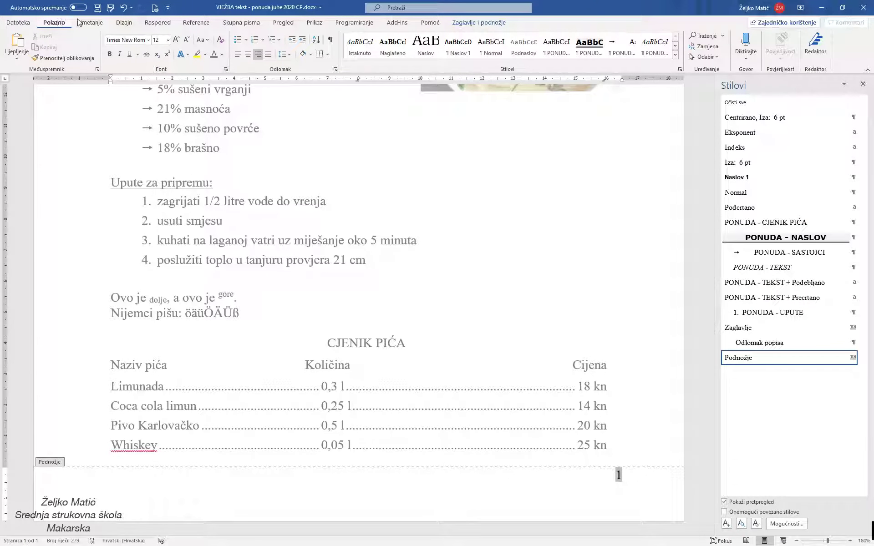
left_click(147, 40)
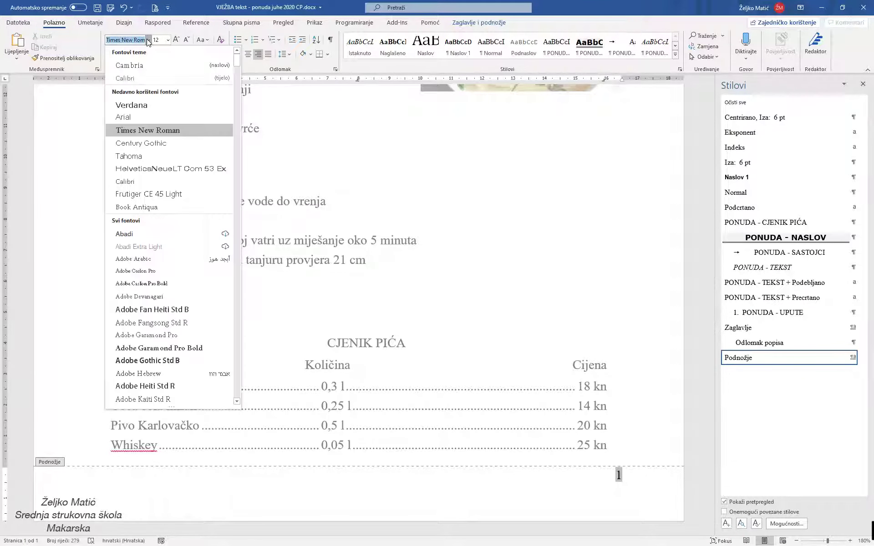
left_click(132, 78)
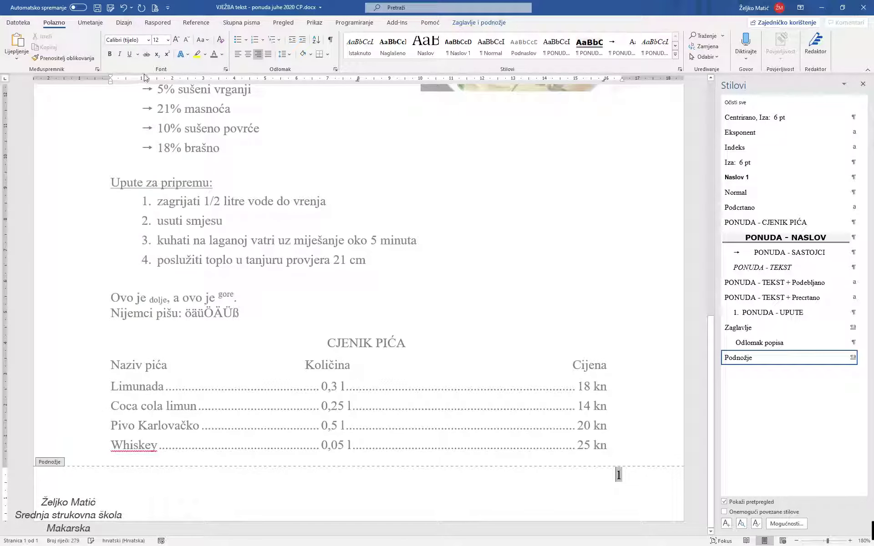
left_click(187, 41)
left_click(187, 39)
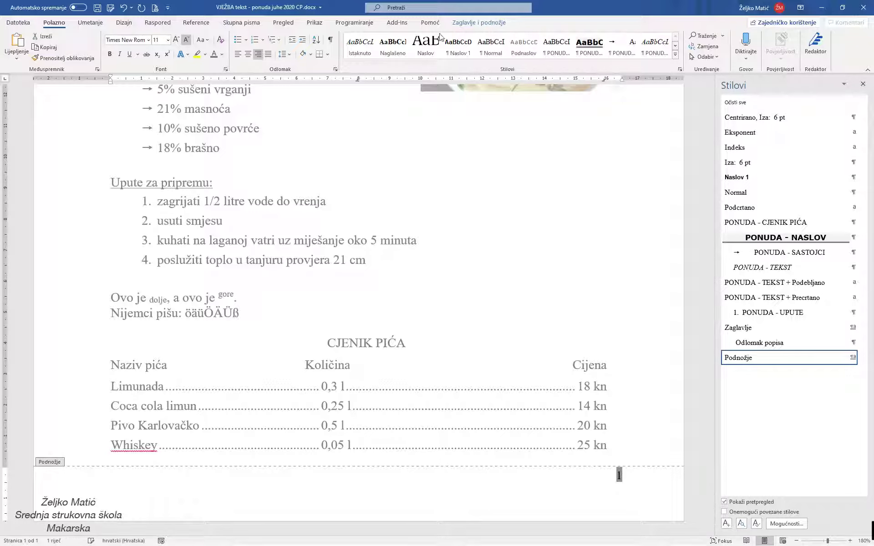
left_click(489, 26)
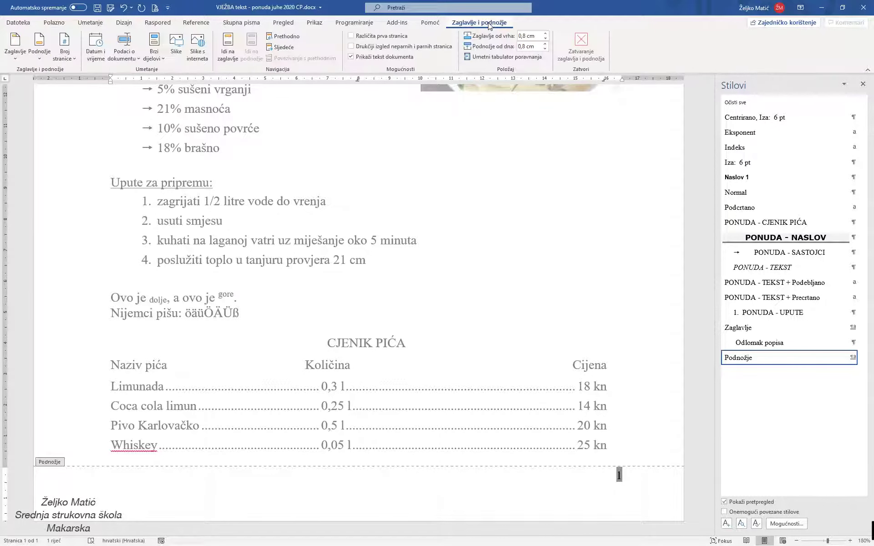
left_click(579, 43)
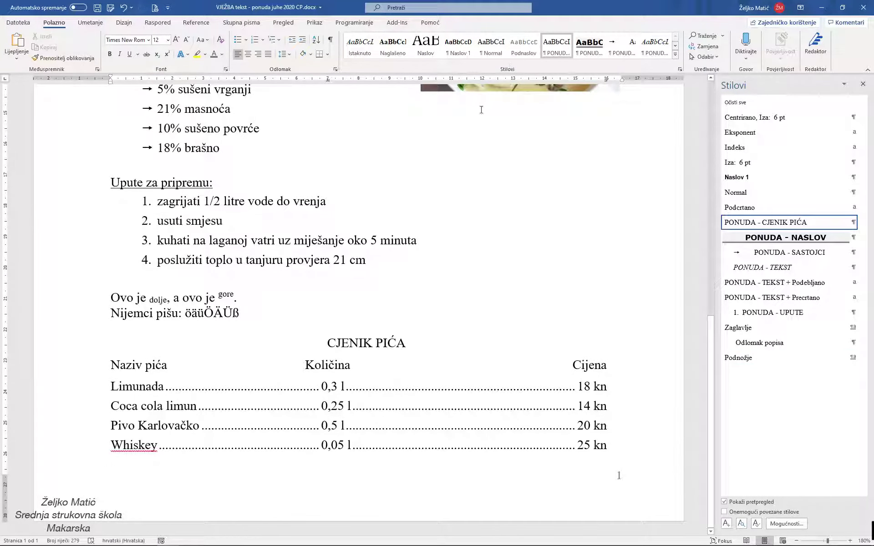